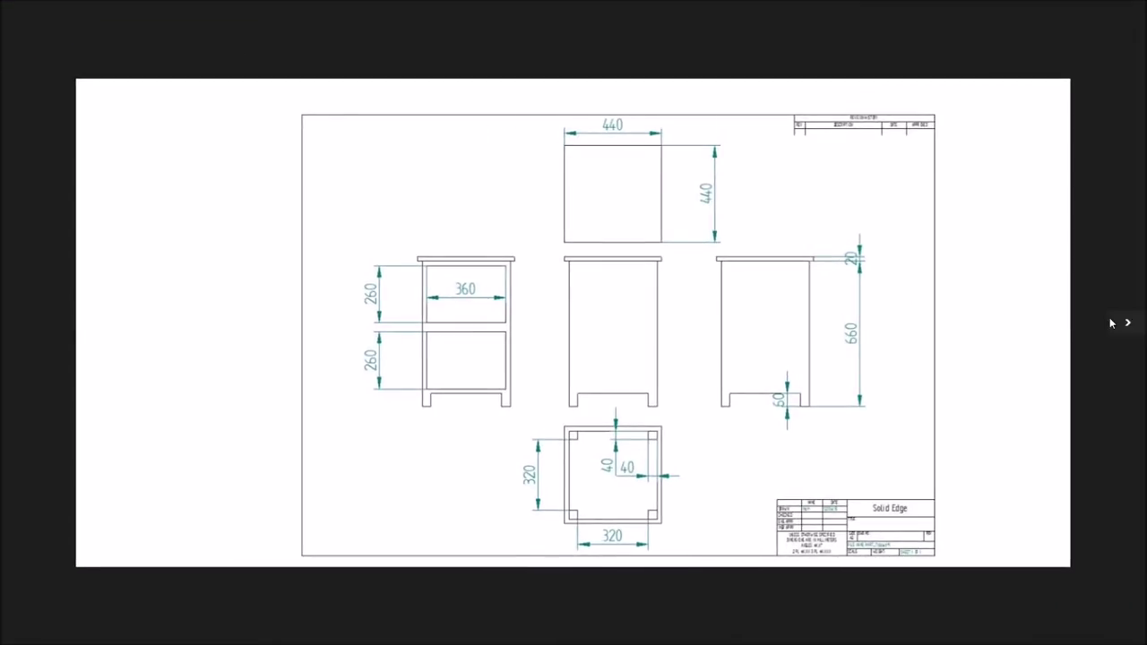
Examine the table's reference images and its 3D assembly from several angles, checking the middle panel and top board.
left_click(1111, 322)
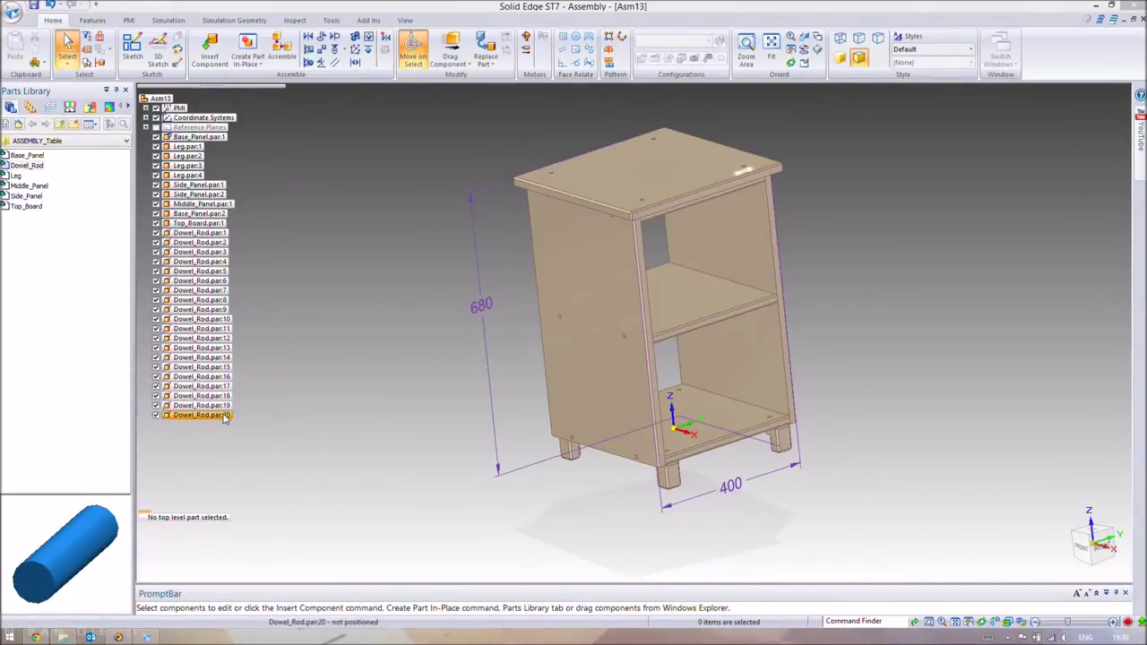
middle_click_drag(395, 305, 525, 325)
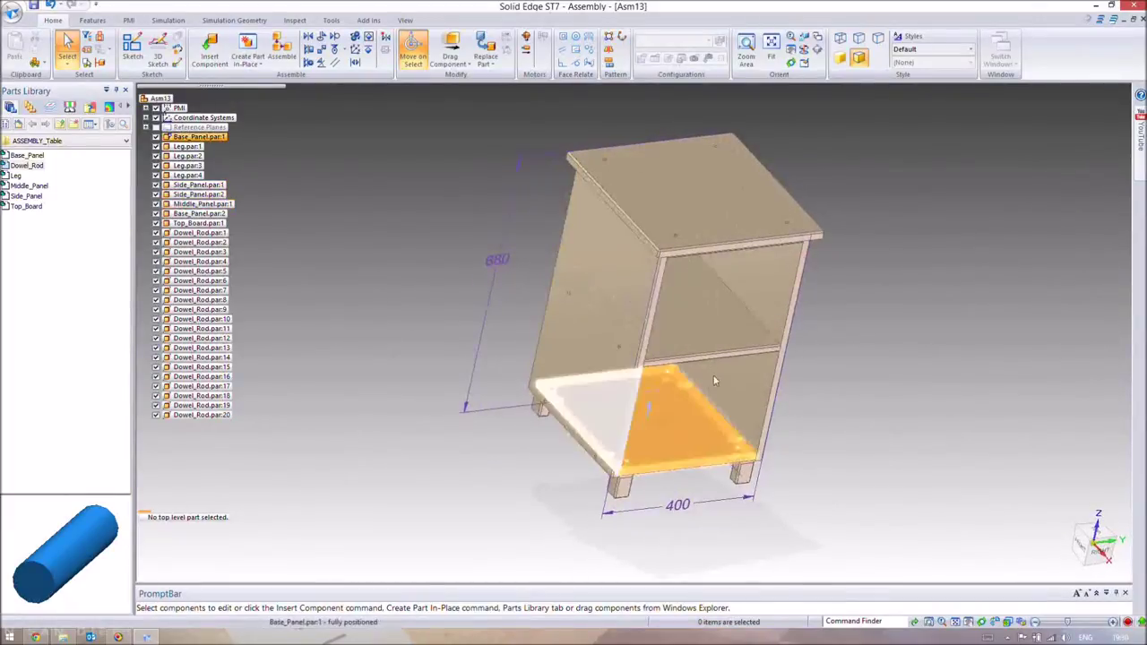
middle_click_drag(695, 230, 819, 224)
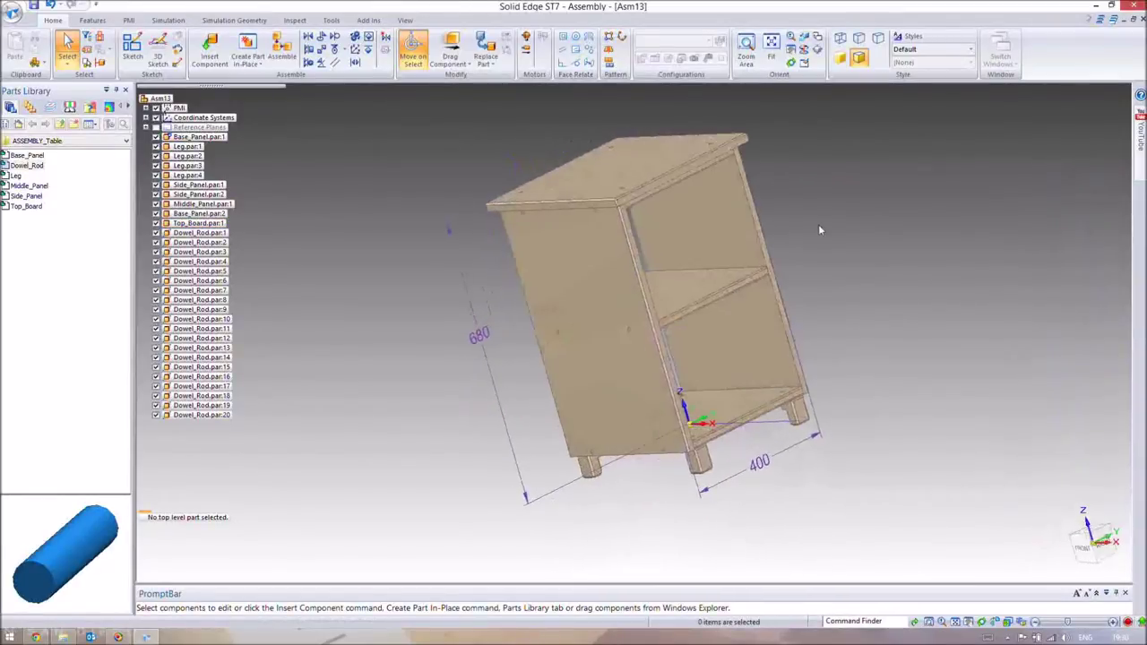
middle_click_drag(623, 279, 587, 171)
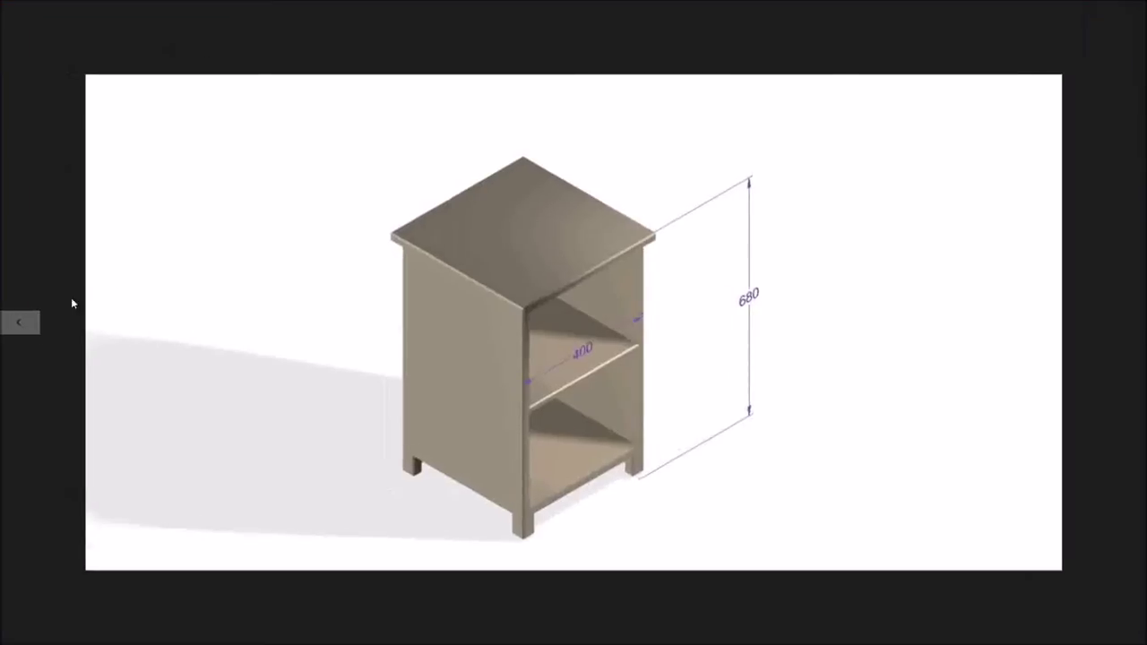
left_click(27, 324)
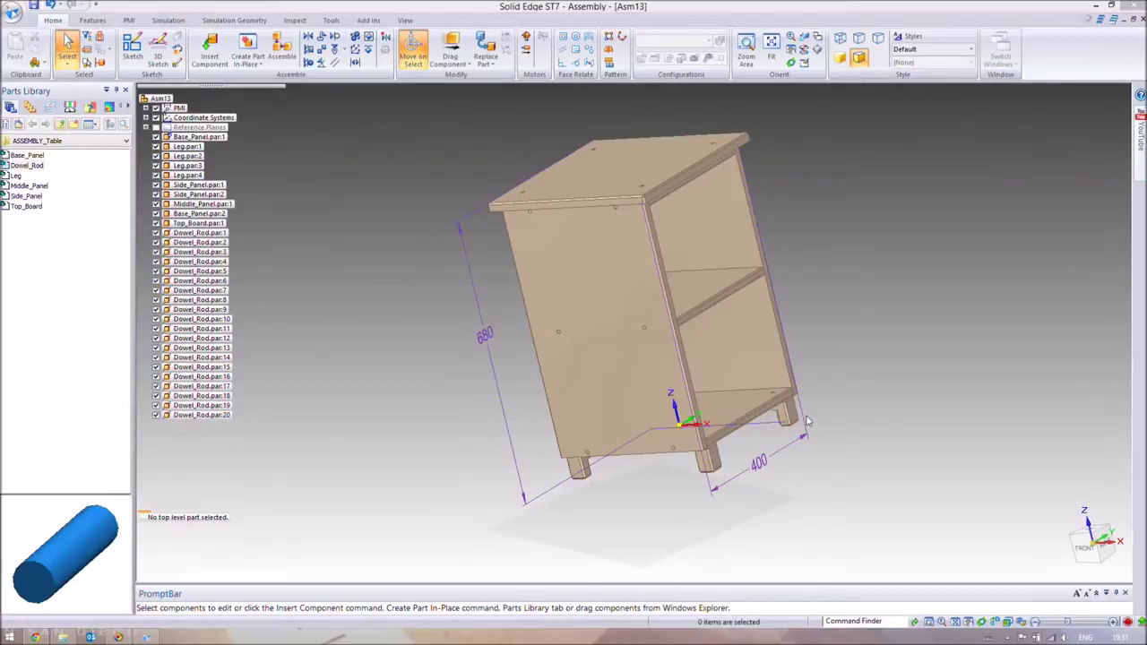
middle_click_drag(407, 242, 506, 241)
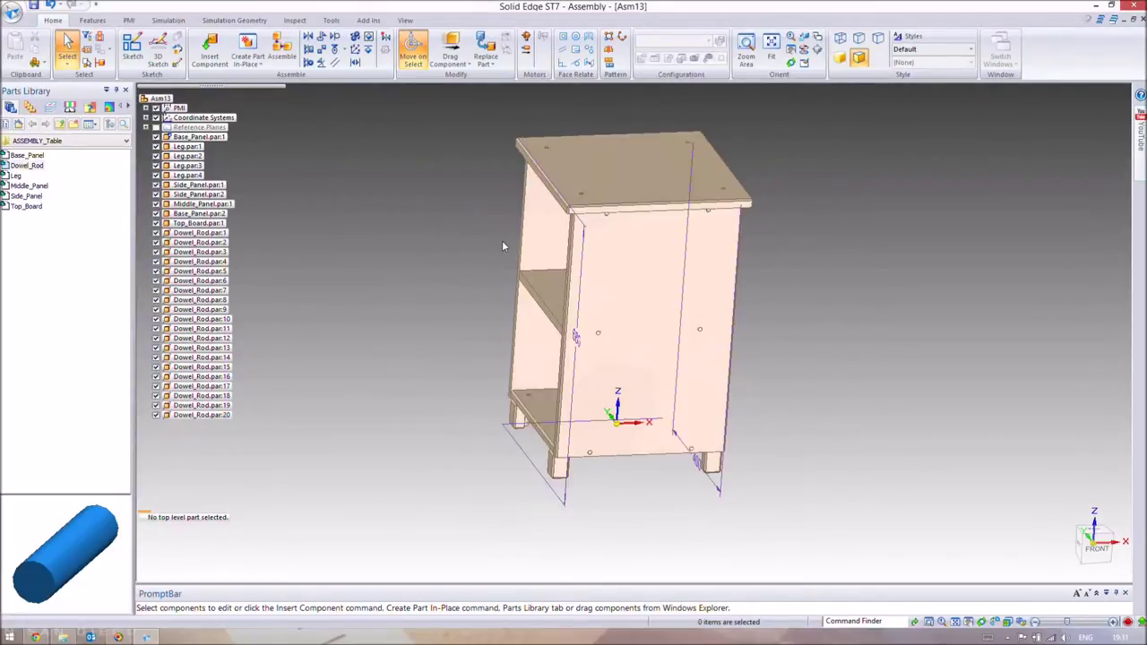
key("ctrl+i")
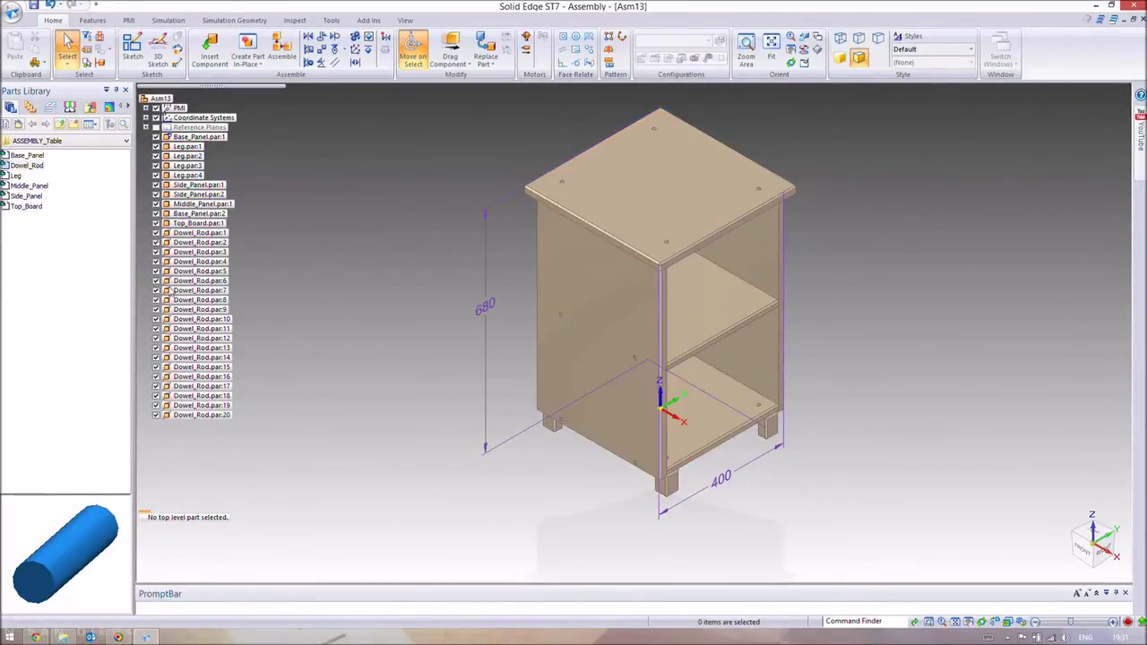
left_click(197, 205)
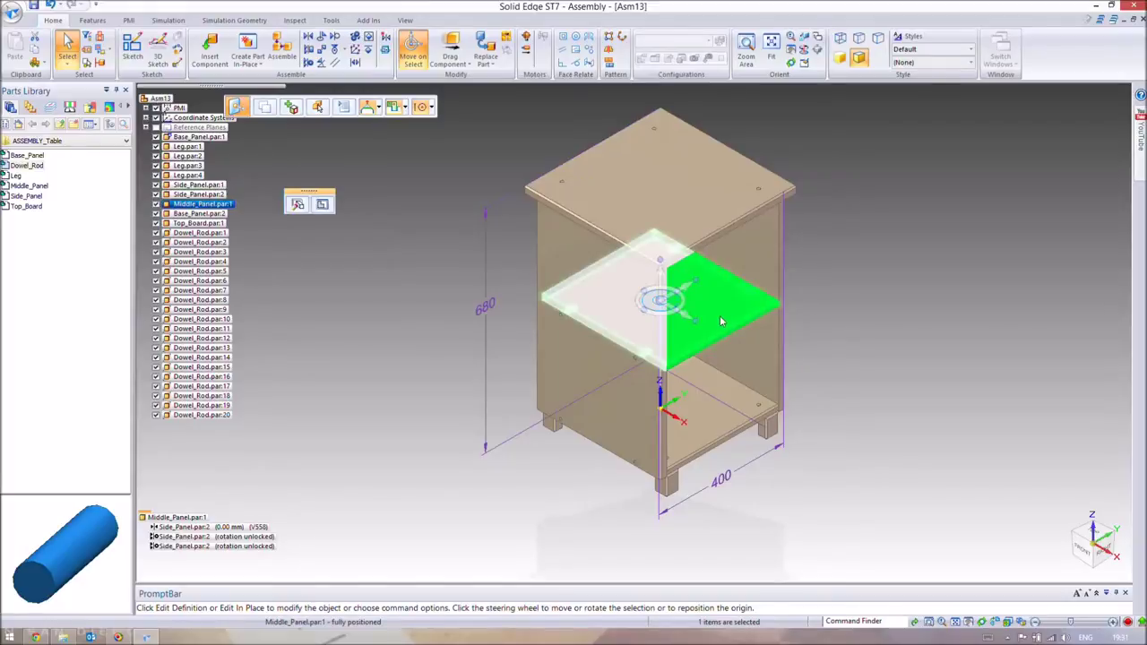
left_click(716, 191)
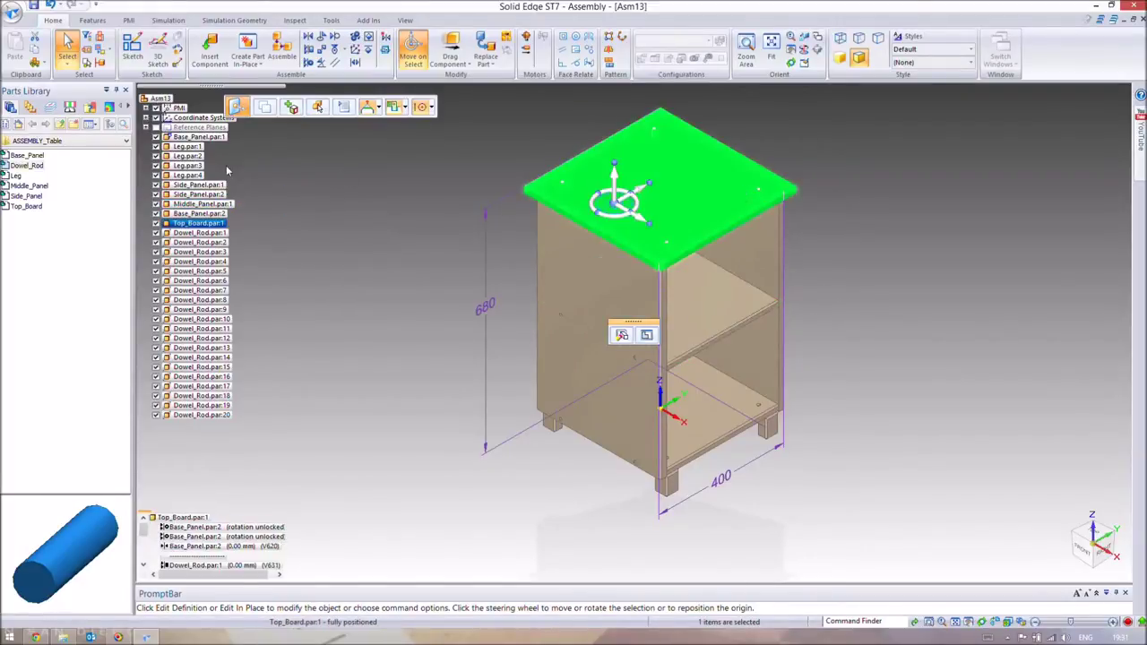
left_click(871, 224)
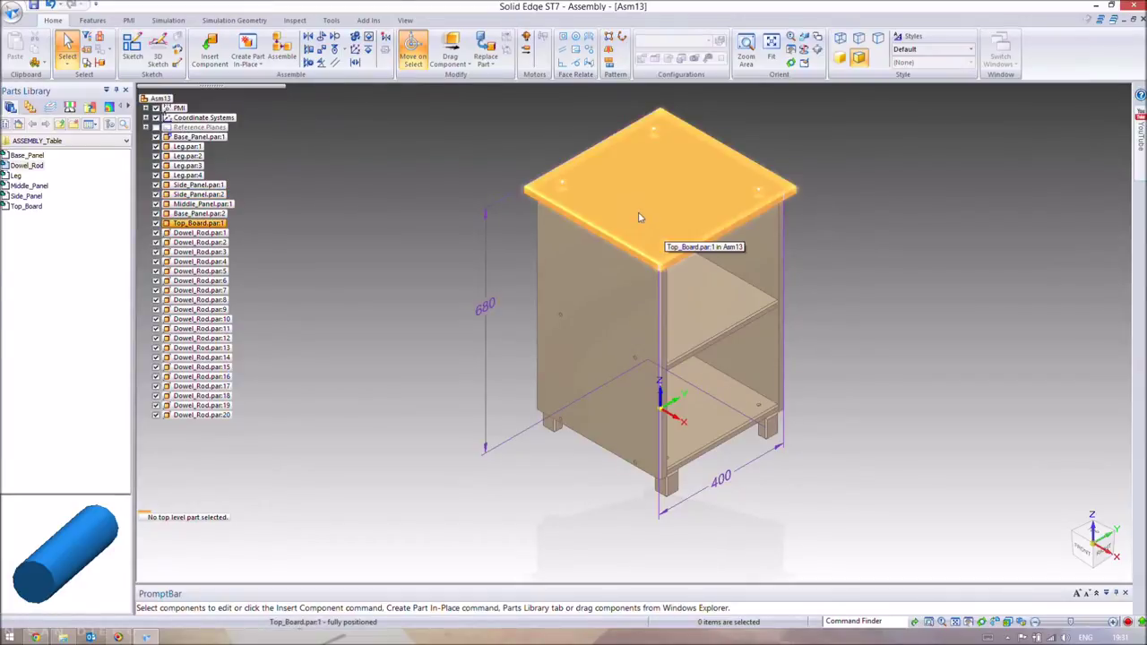
Save the assembly as Table in the ASSEMBLY_Table folder.
left_click(12, 11)
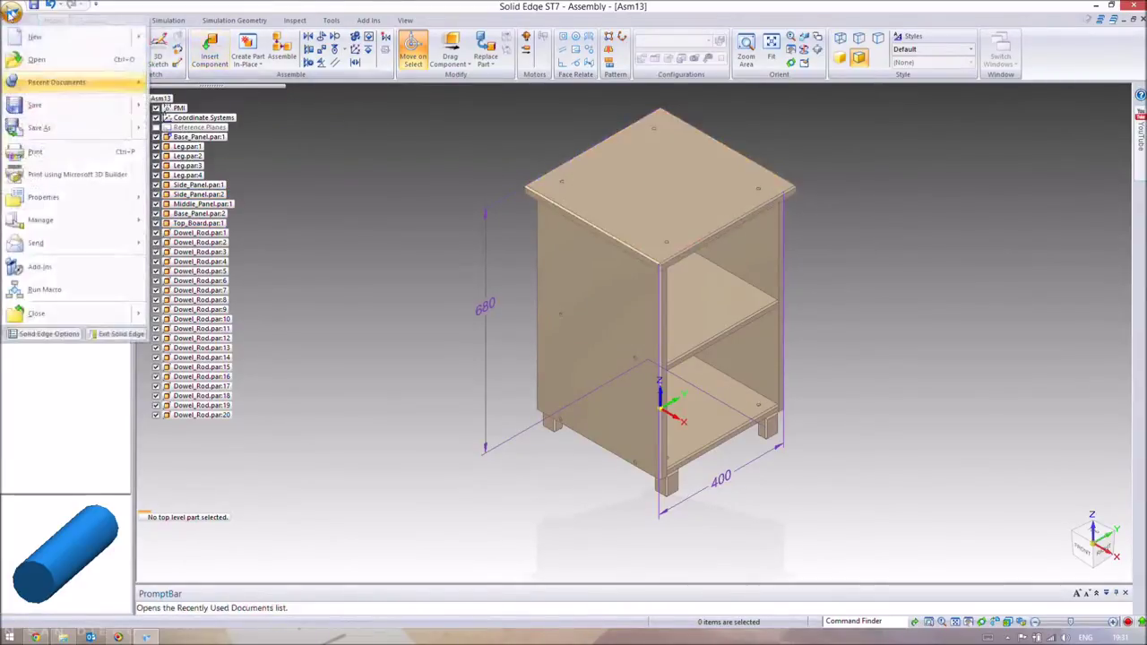
left_click(31, 128)
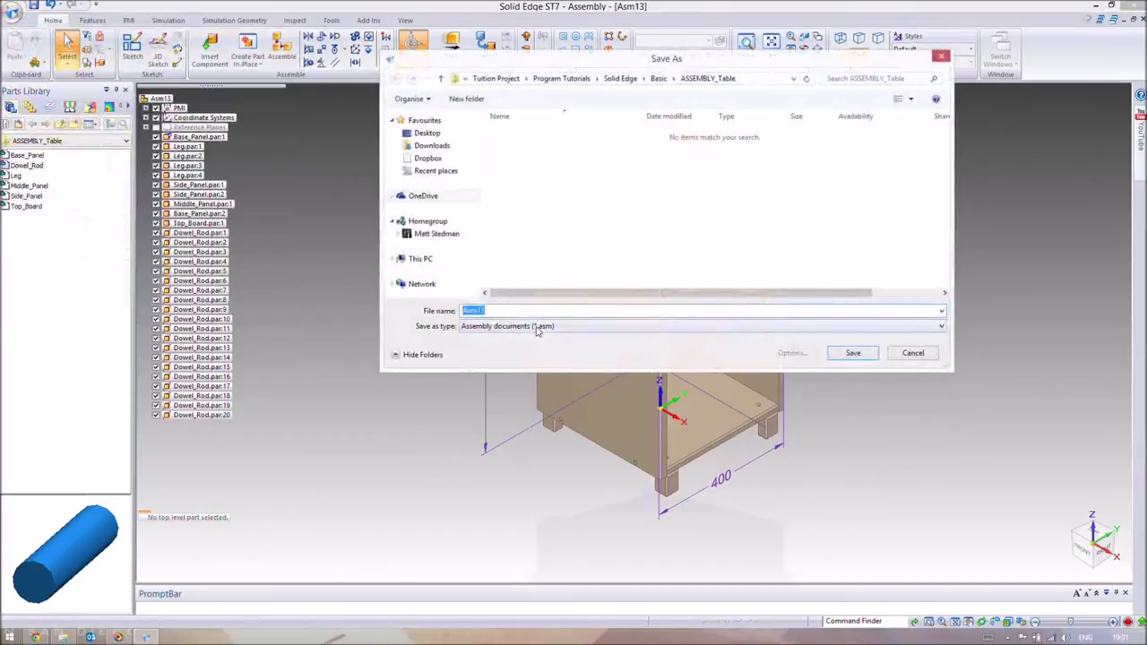
type("Table")
key("Return")
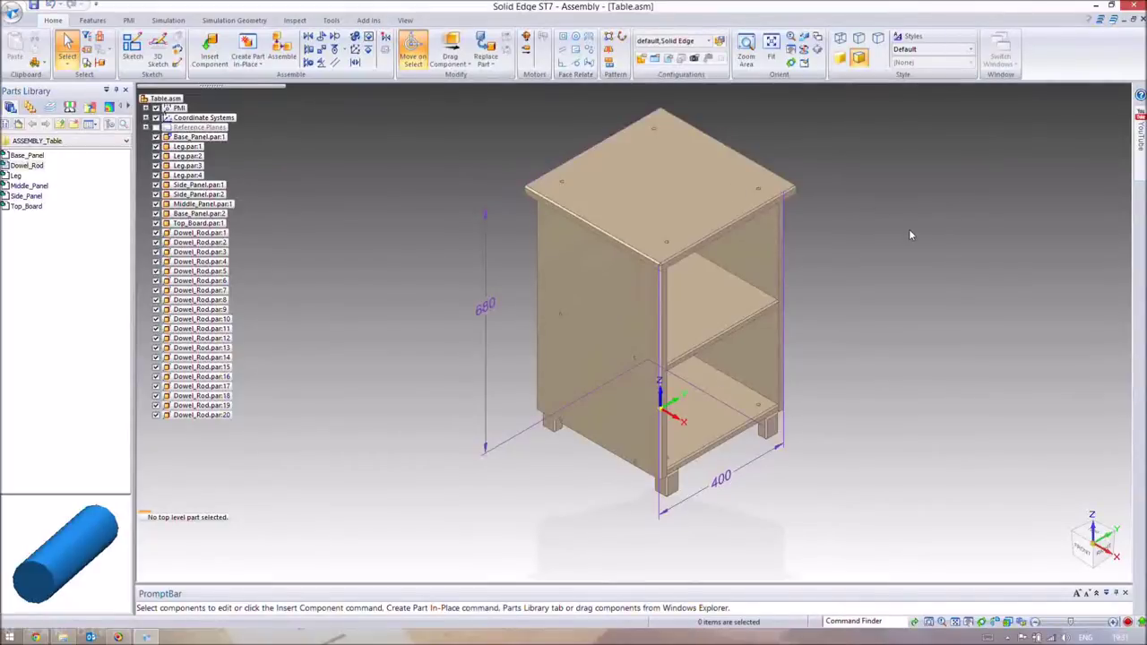
Close the table assembly and create a new ISO Metric Draft document with the drawing commands displayed.
middle_click_drag(903, 232, 875, 187)
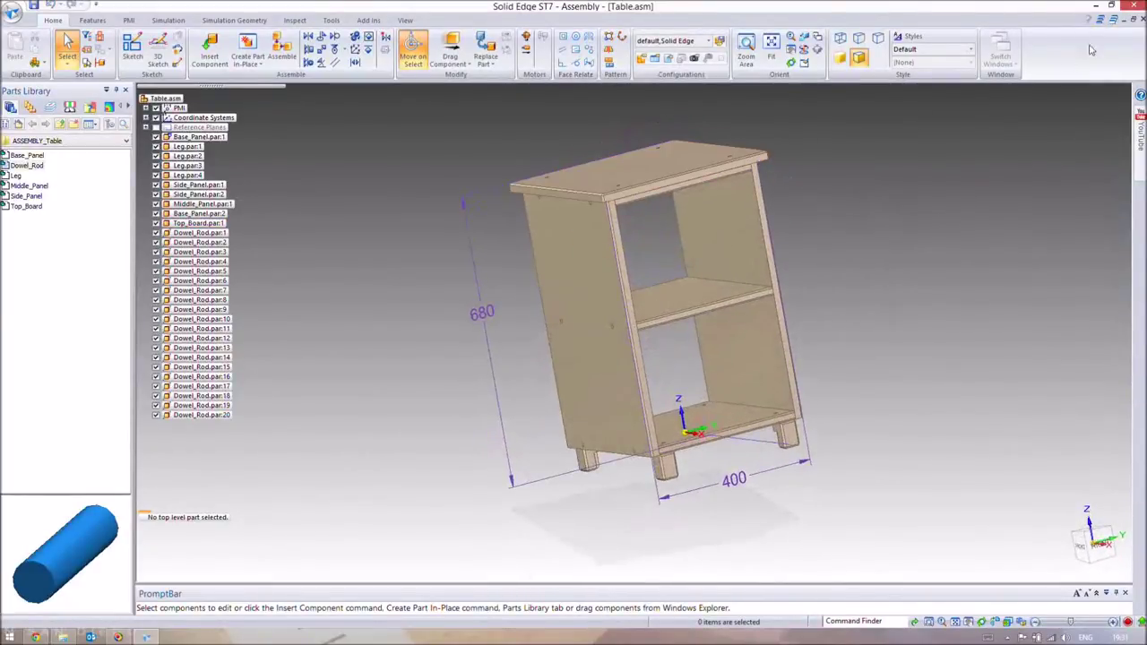
left_click(1142, 27)
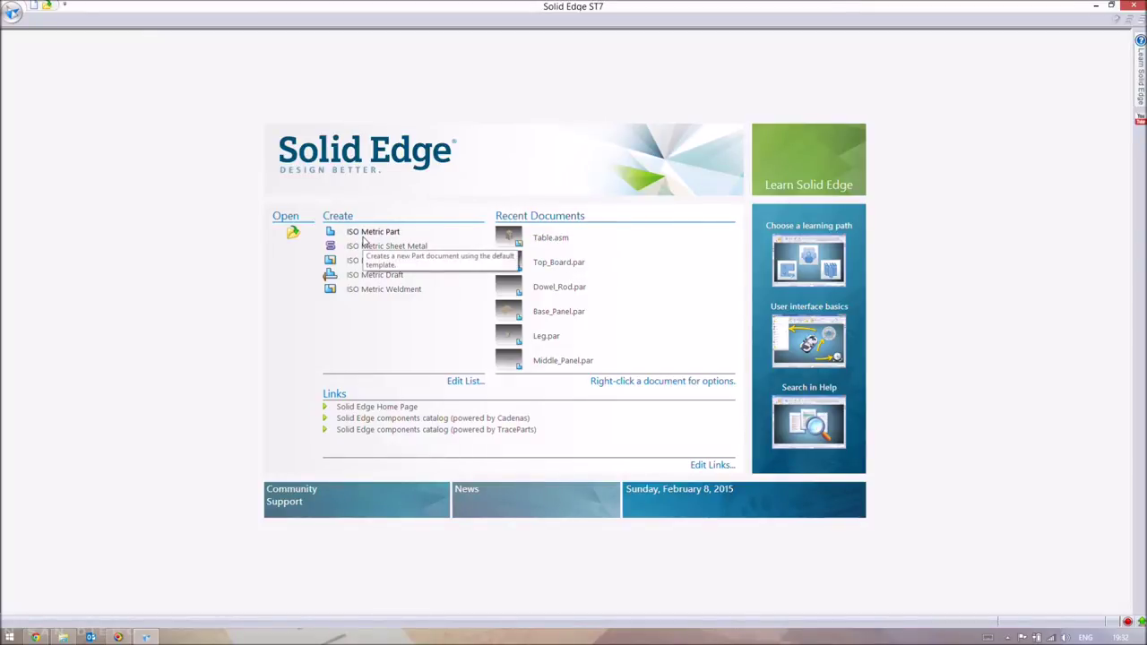
left_click(391, 278)
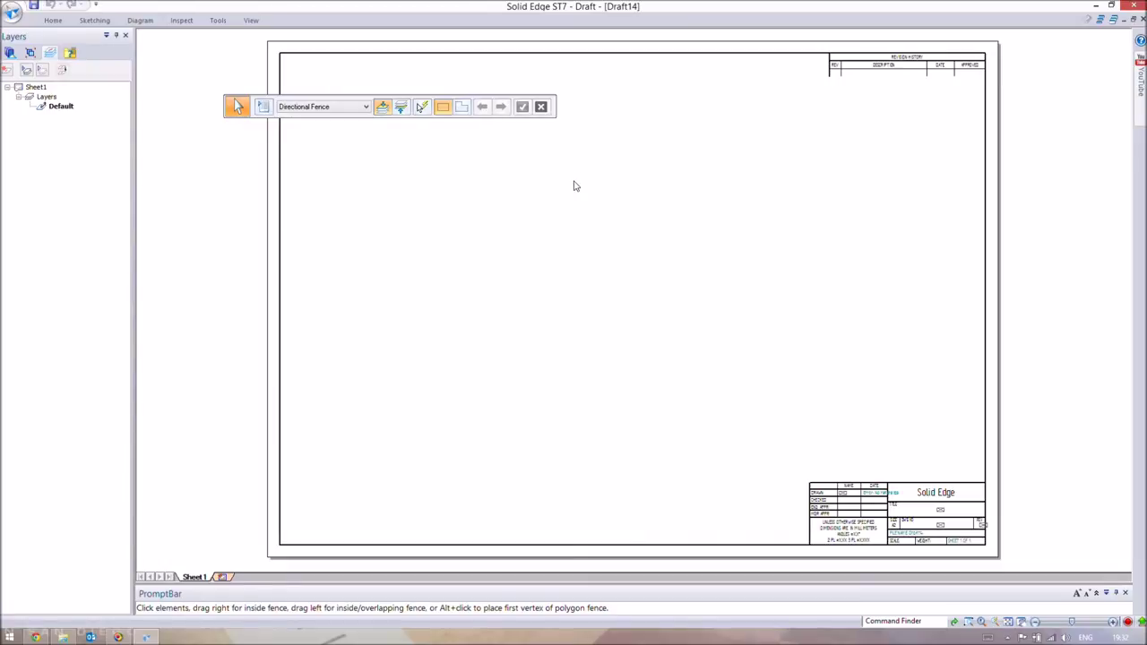
double_click(54, 20)
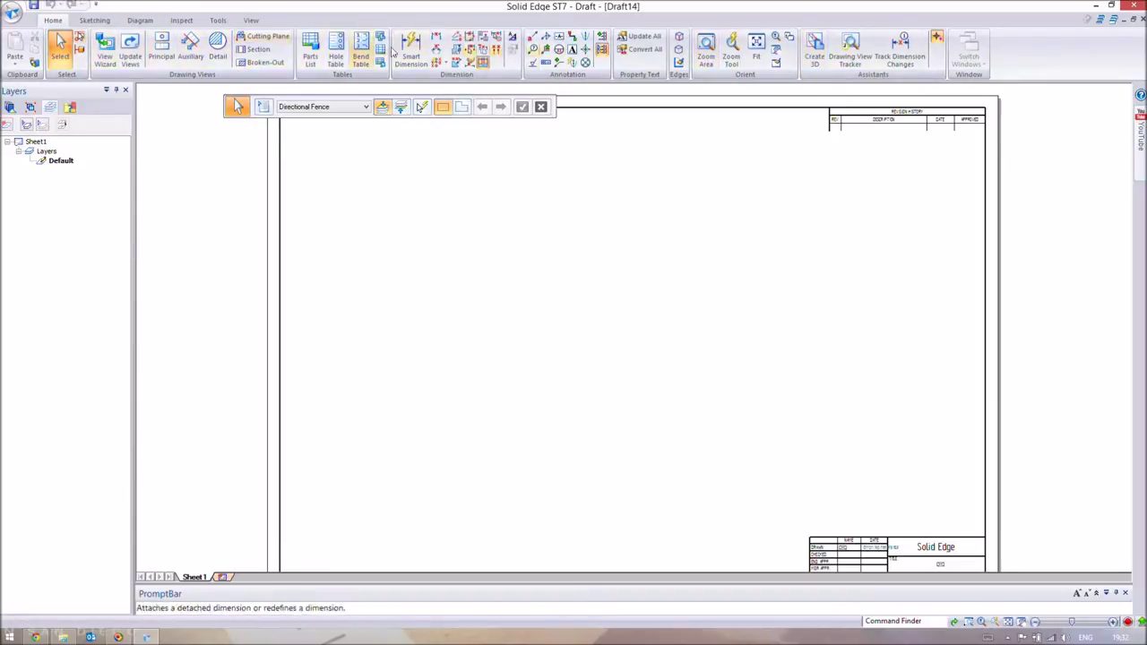
double_click(52, 22)
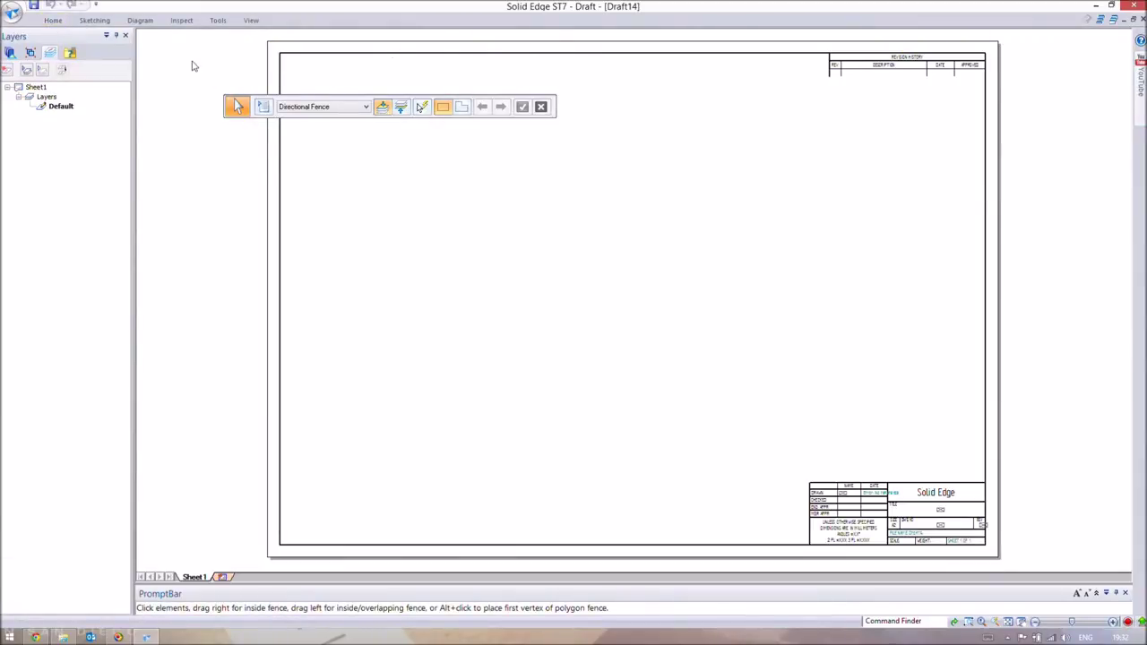
double_click(55, 20)
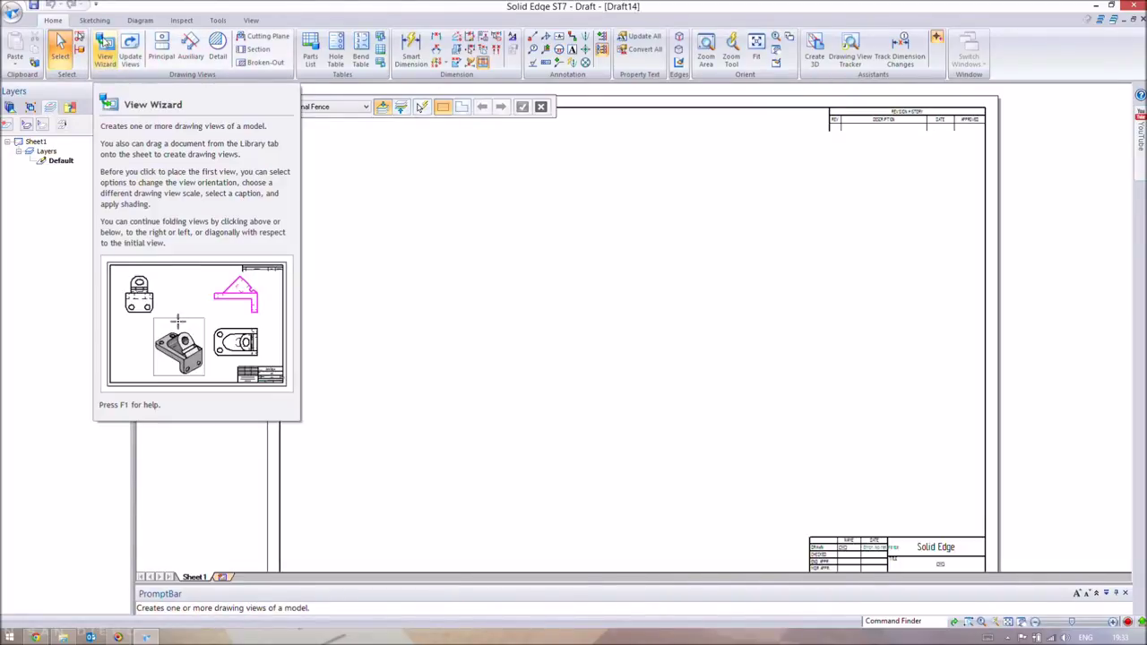
Insert the Table.asm assembly with the View Wizard and place its pictorial view at 1:5 scale in the sheet's upper right area.
left_click(108, 50)
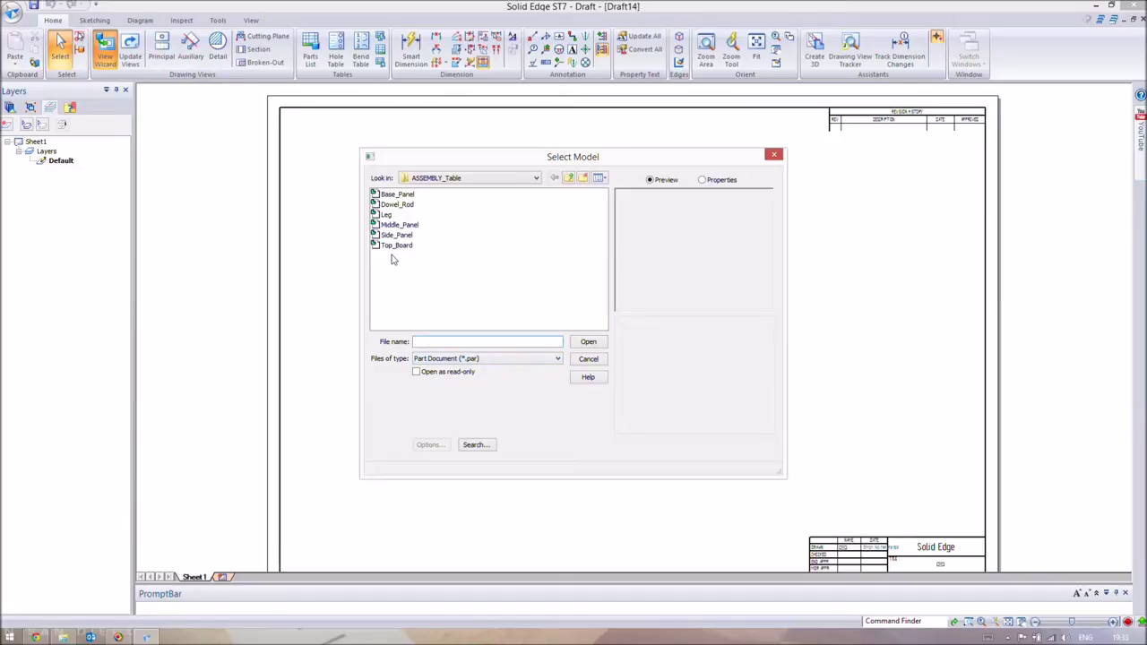
left_click(479, 359)
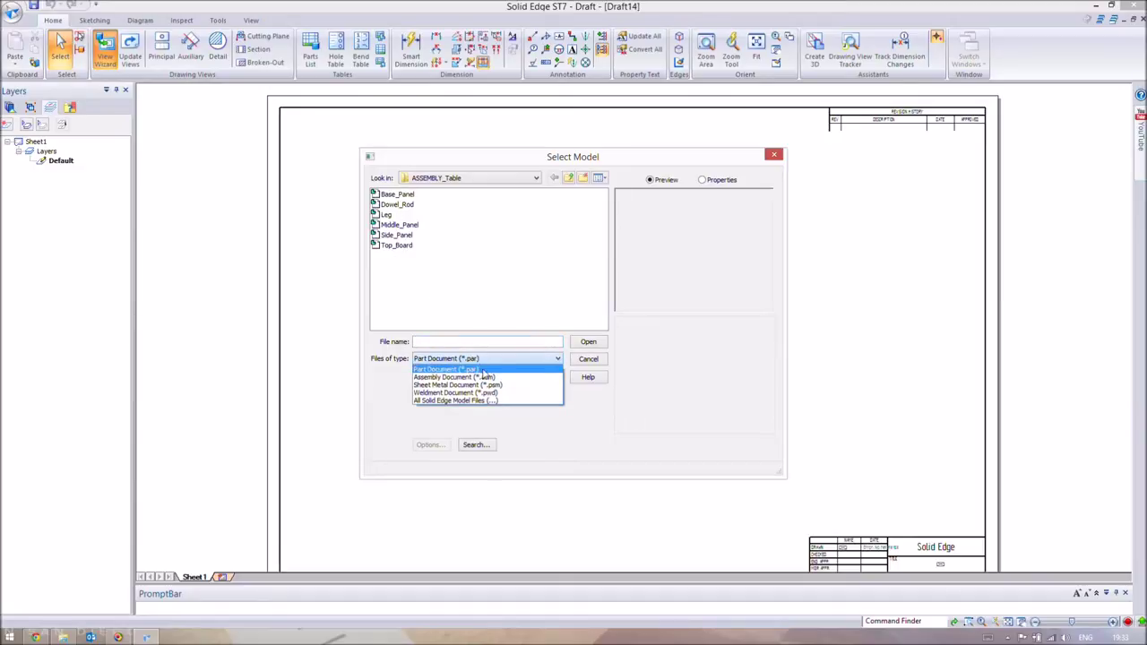
left_click(461, 385)
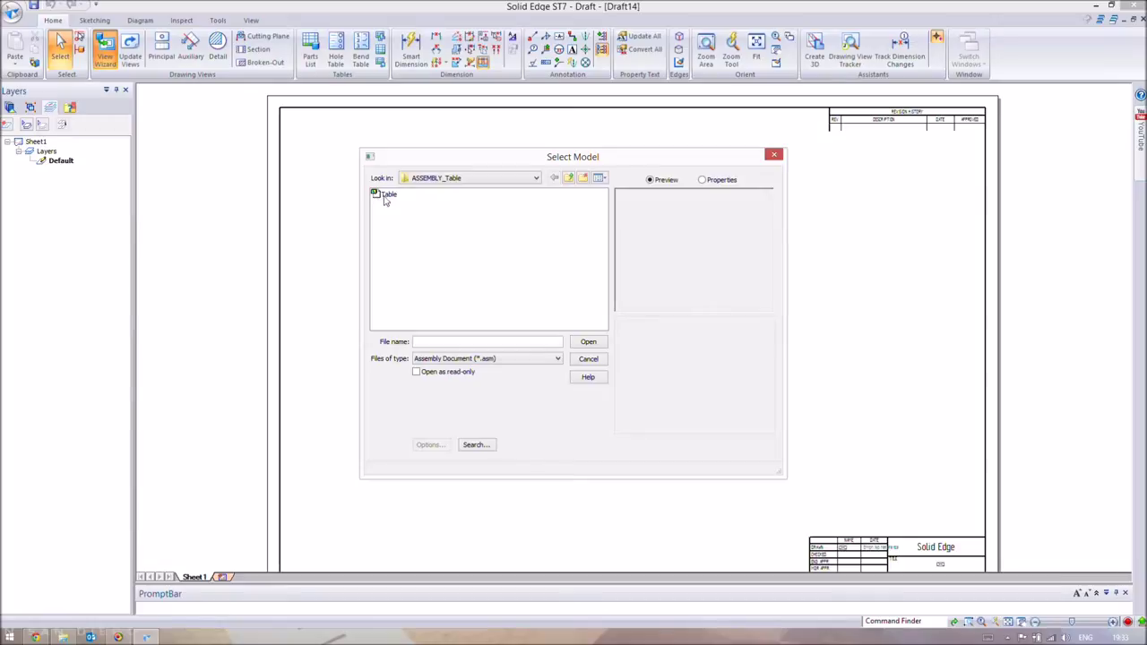
left_click(495, 359)
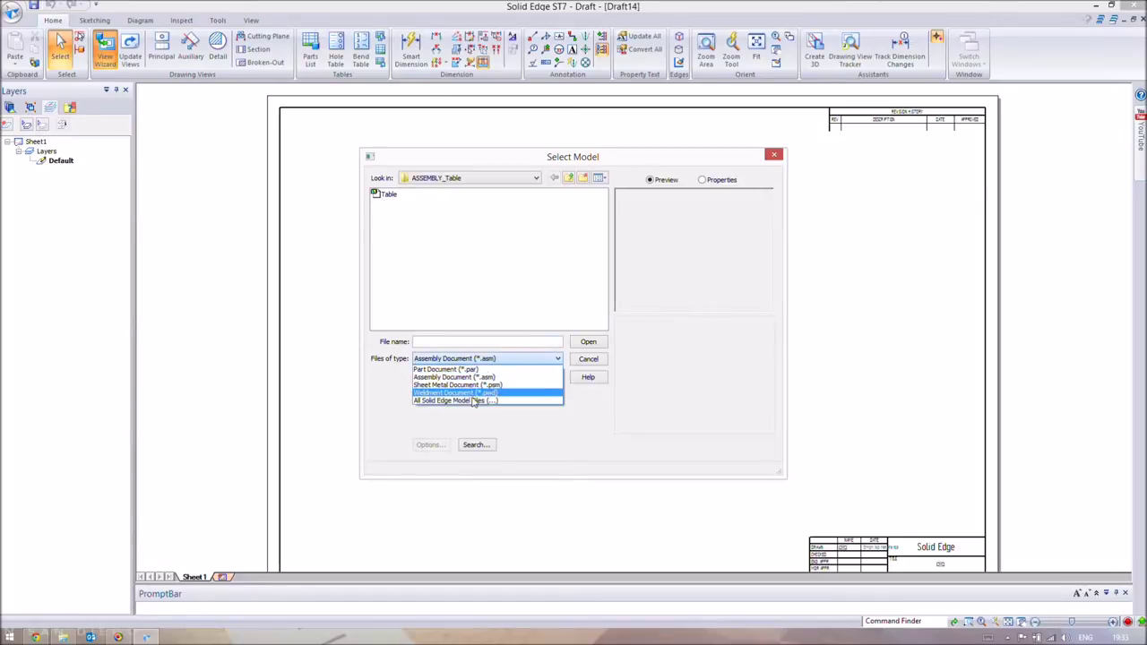
left_click(484, 400)
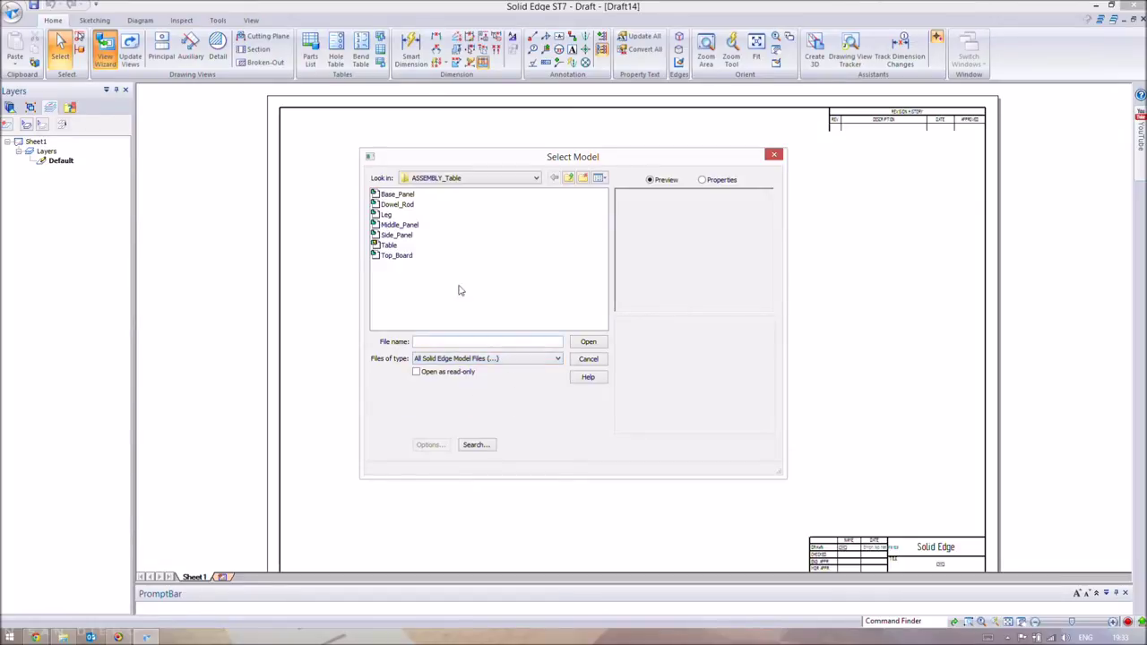
left_click(388, 246)
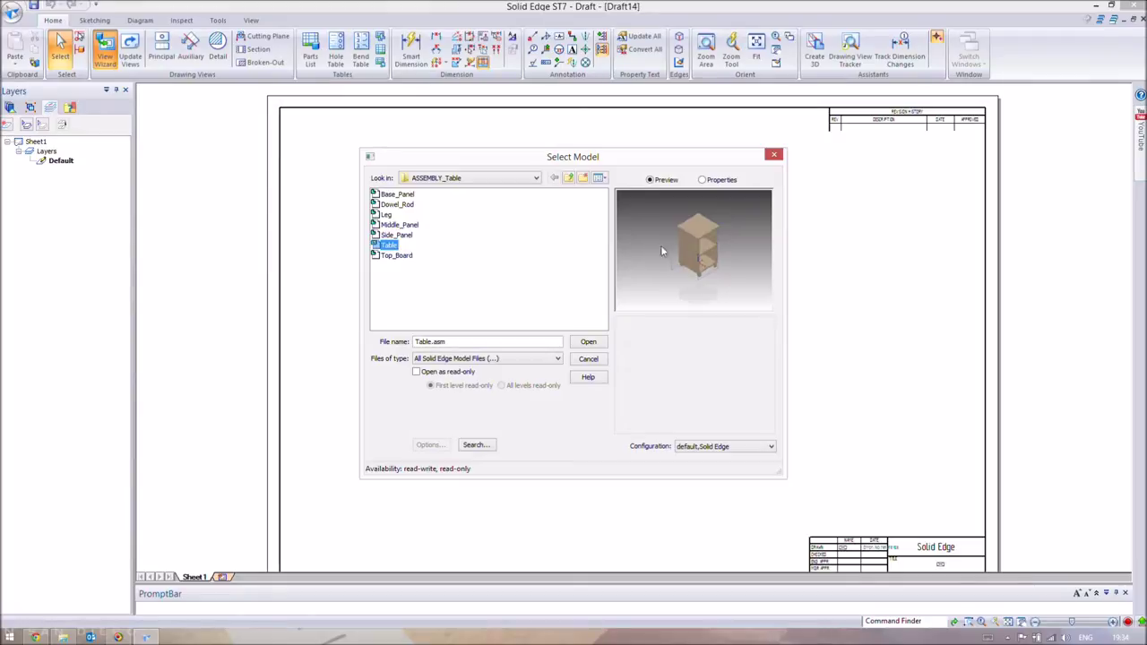
left_click(588, 342)
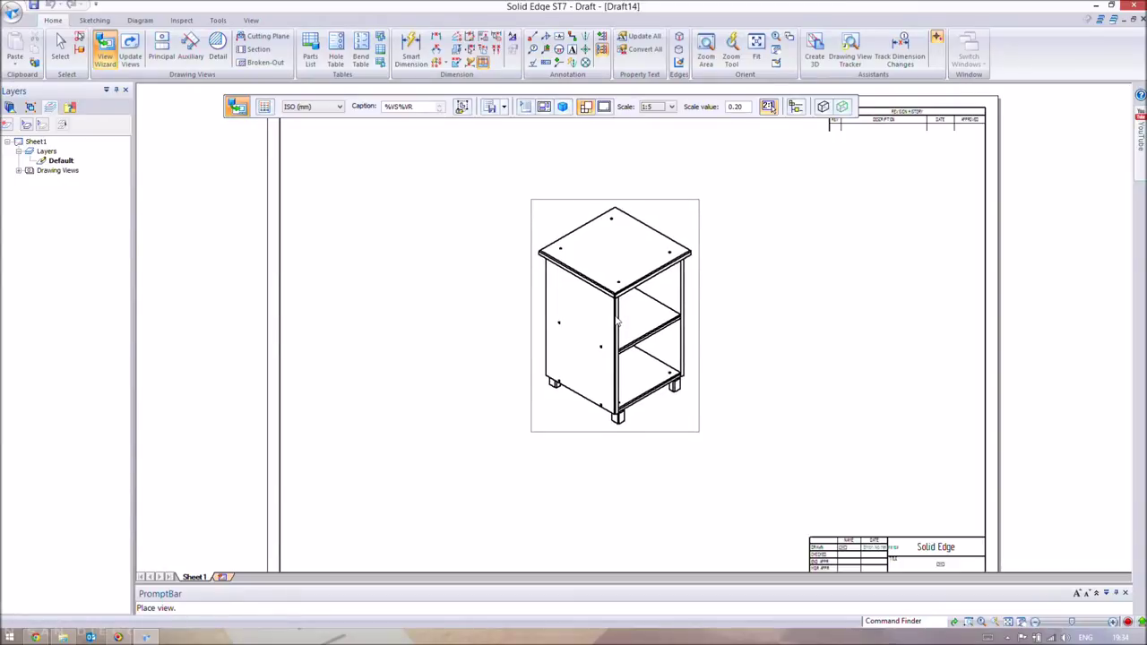
left_click(873, 259)
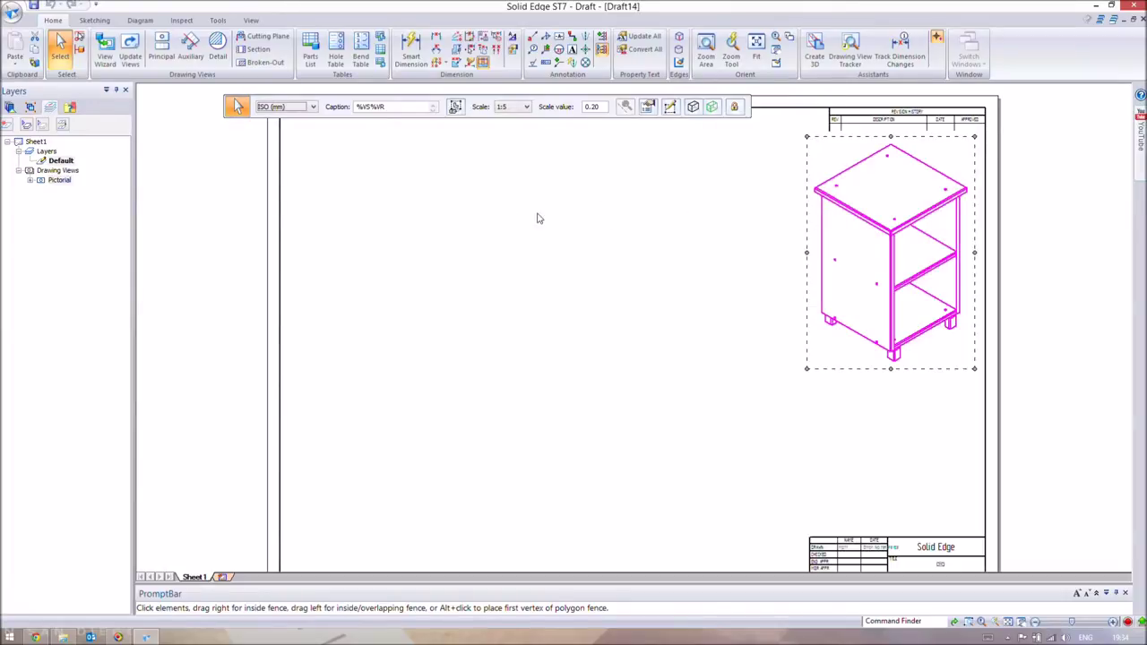
Add a second view of the whole Table.asm assembly, oriented as Back View at 1:5 scale, near the middle of the sheet.
left_click(105, 51)
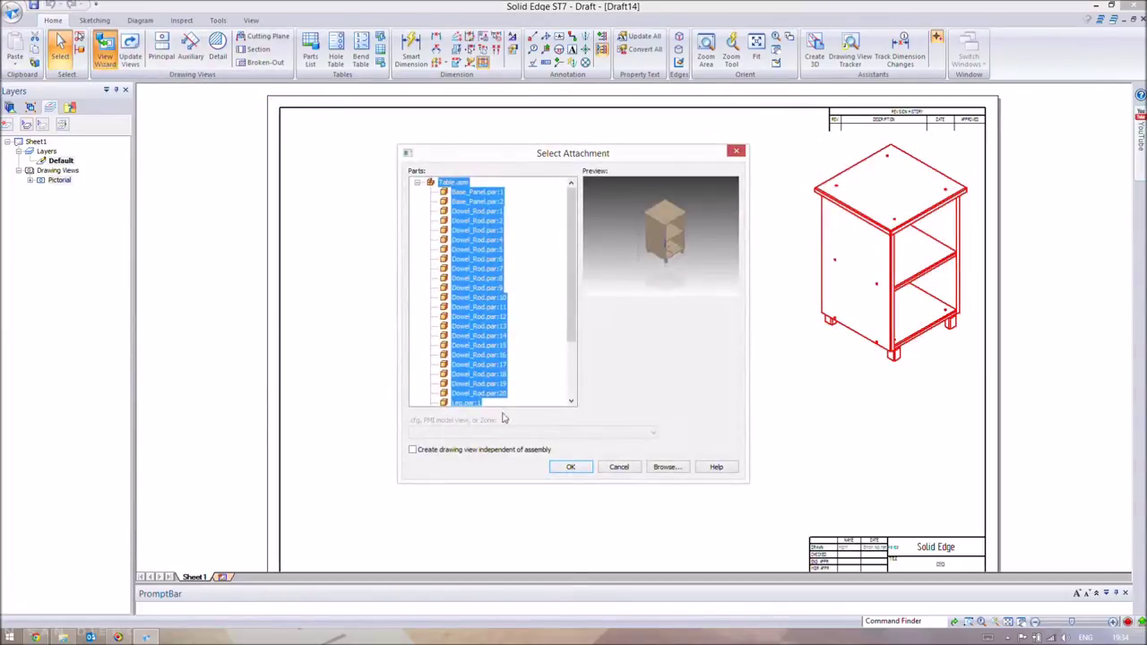
left_click(570, 467)
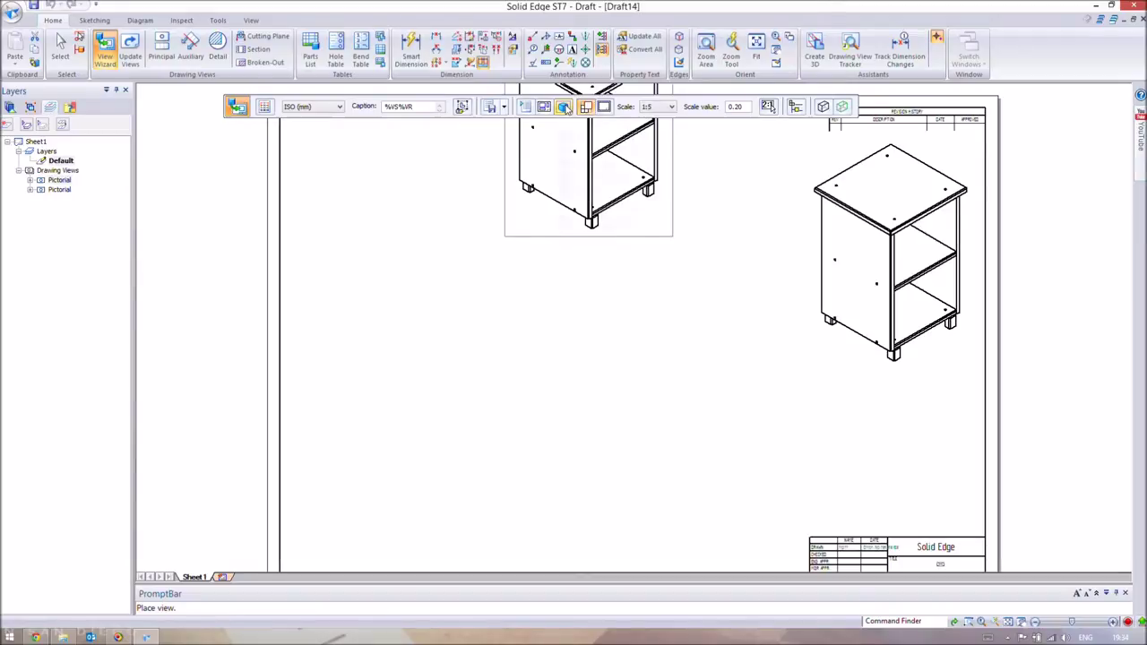
left_click(567, 107)
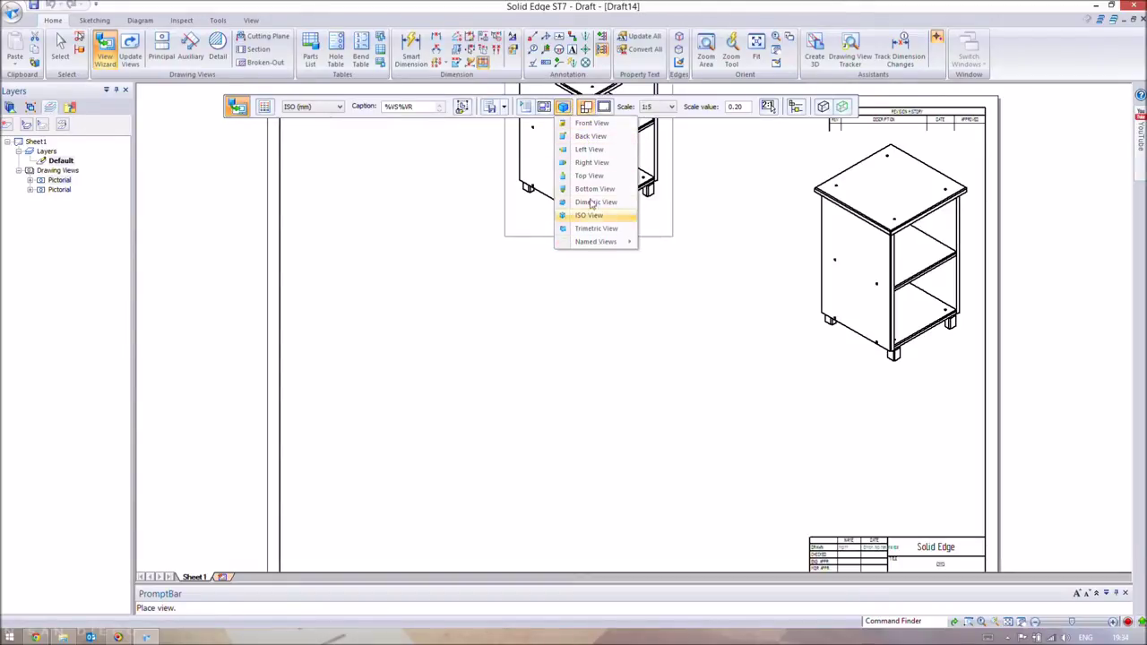
left_click(590, 135)
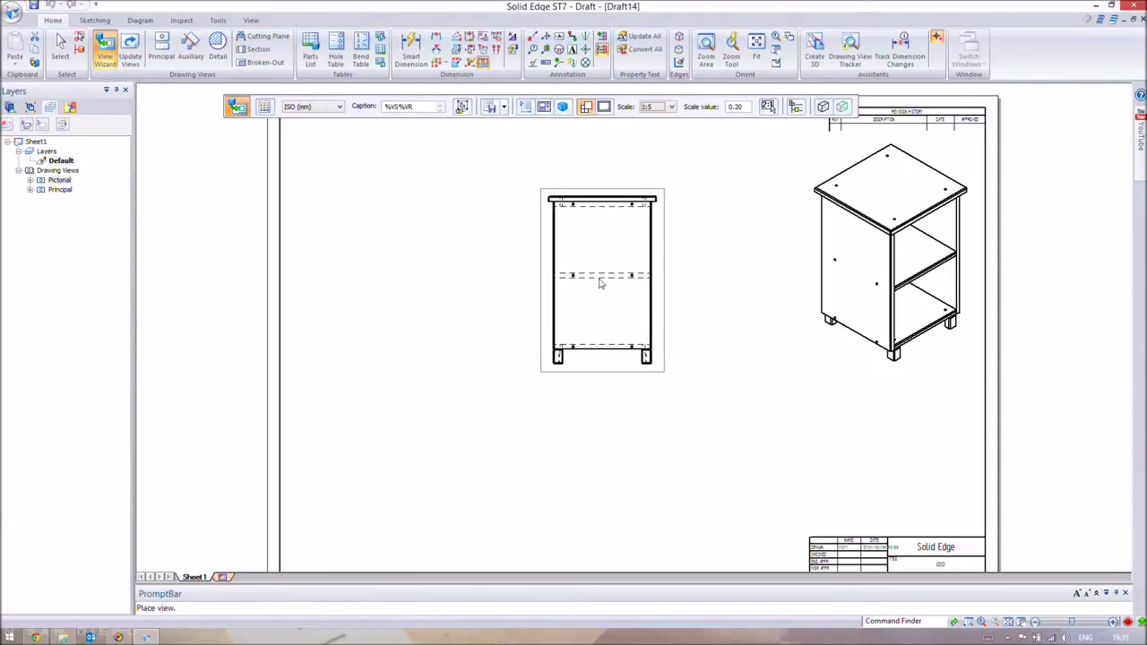
left_click(600, 284)
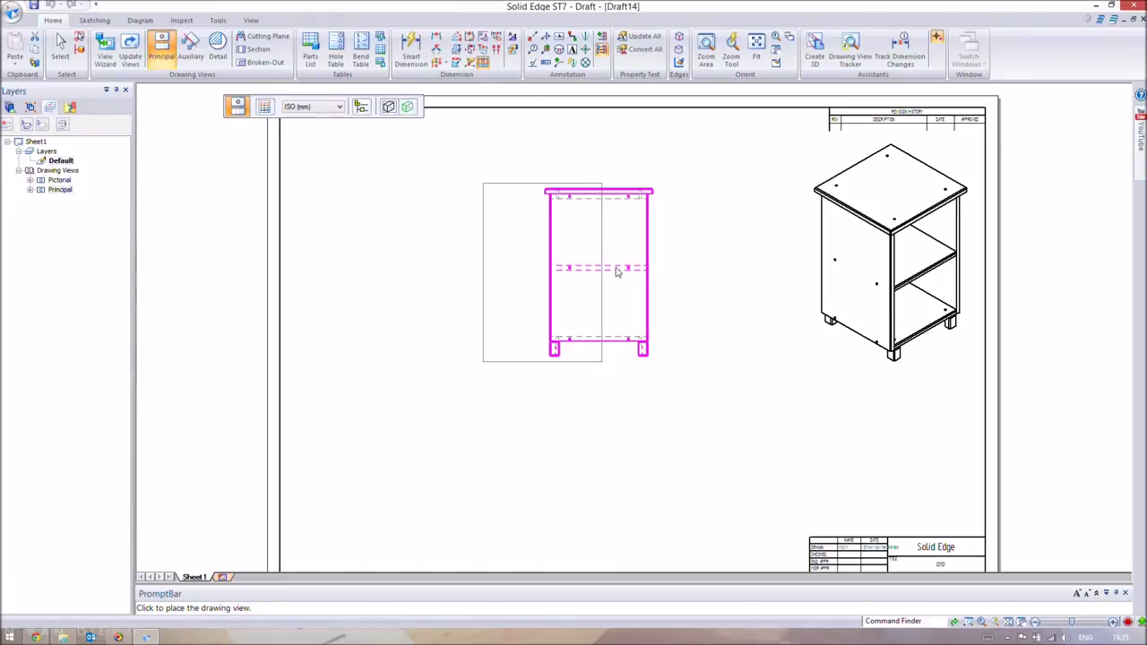
Project four principal views from the central back view, placing one to its left, one below, one above and one to its right.
left_click(454, 262)
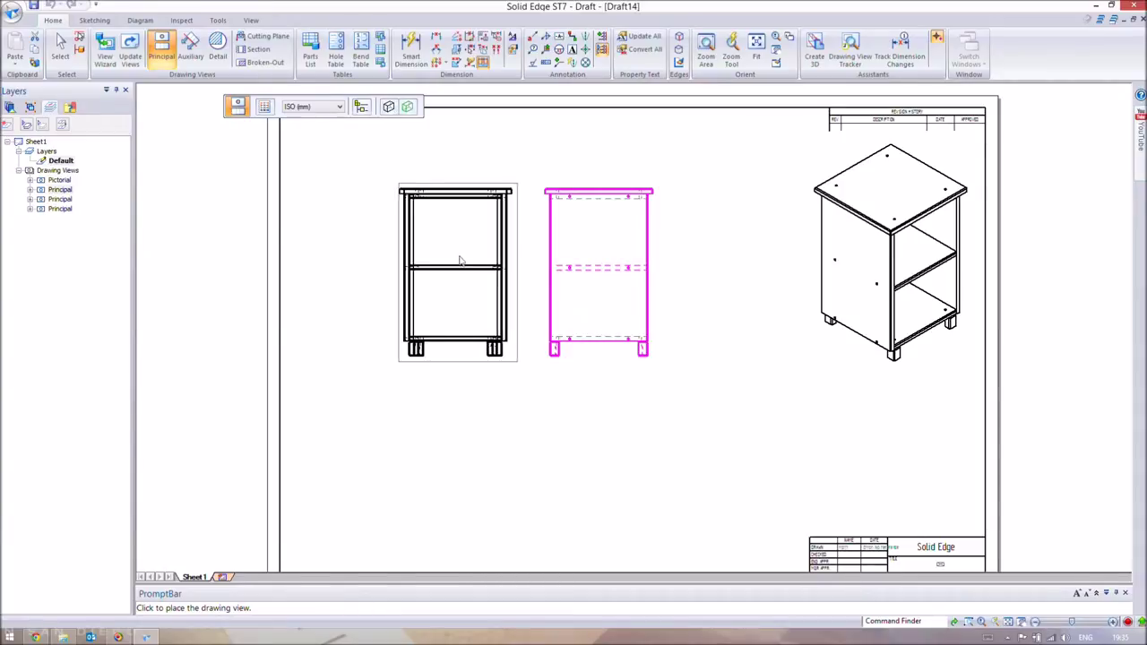
left_click(597, 444)
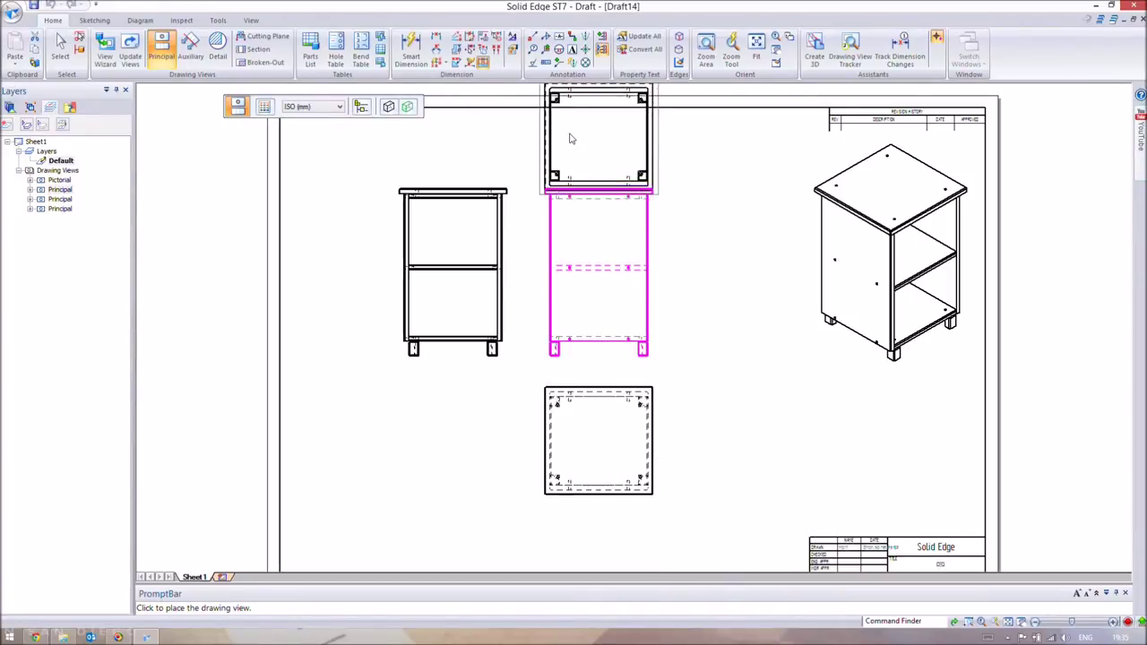
left_click(572, 135)
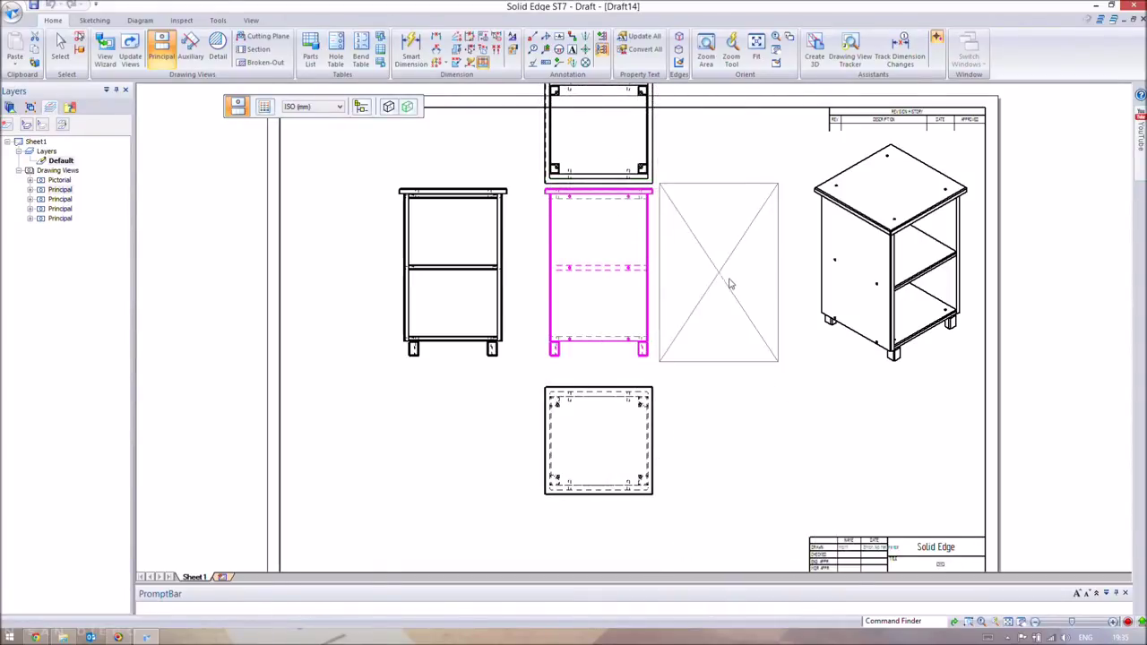
left_click(731, 271)
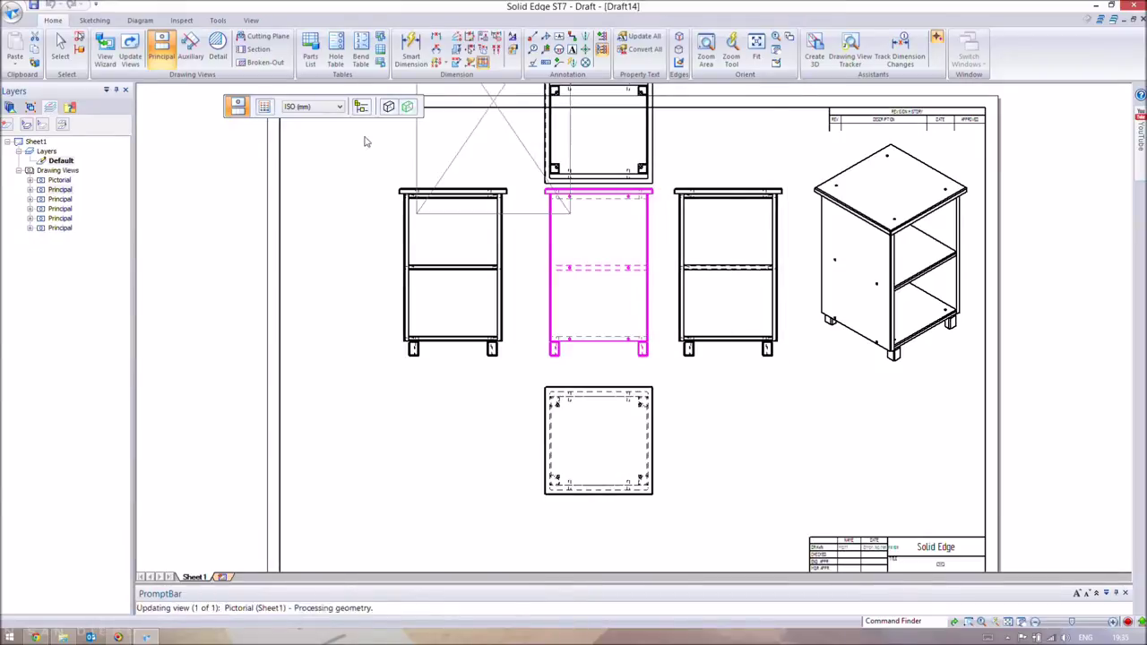
left_click(462, 168)
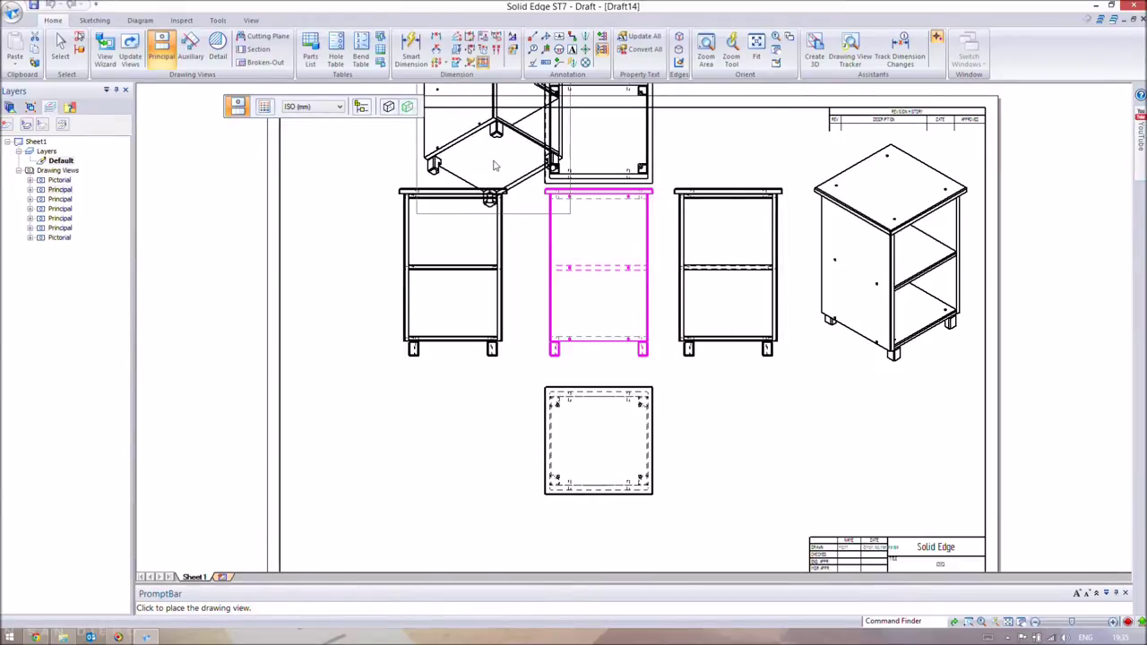
key("Escape")
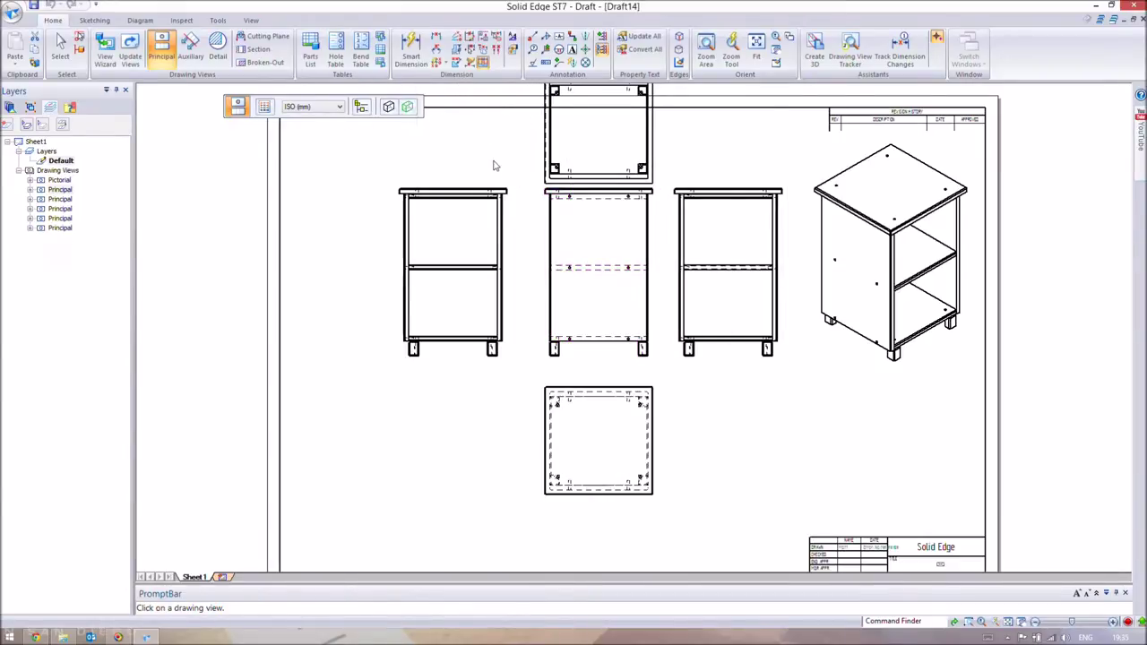
Rearrange the principal views so they are spread apart, with the upper view moved inside the sheet border.
left_click(60, 43)
left_click(550, 287)
left_click_drag(494, 308, 405, 333)
left_click_drag(566, 391, 529, 432)
left_click_drag(562, 215, 548, 255)
left_click_drag(602, 179, 596, 231)
left_click(860, 233)
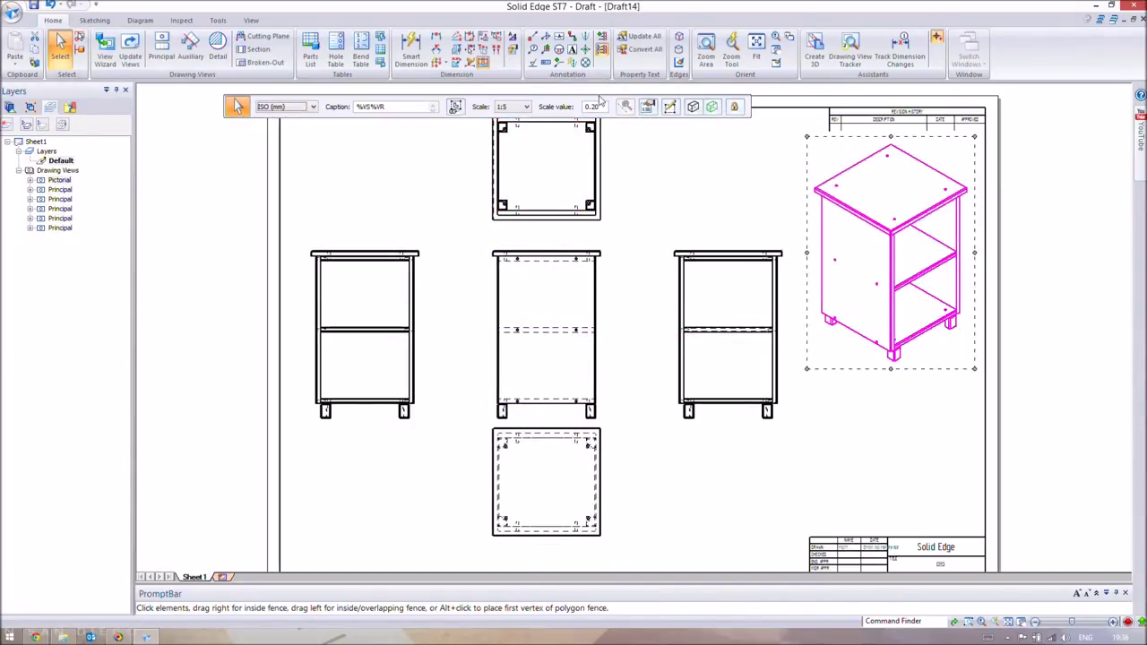
left_click(679, 149)
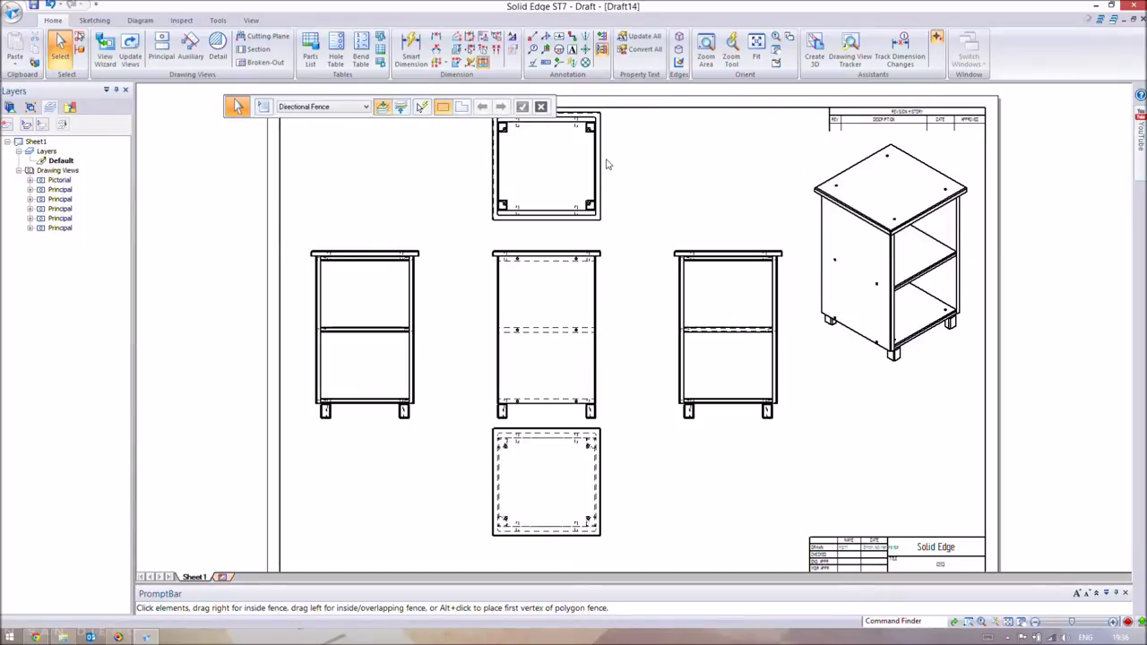
left_click_drag(606, 164, 608, 185)
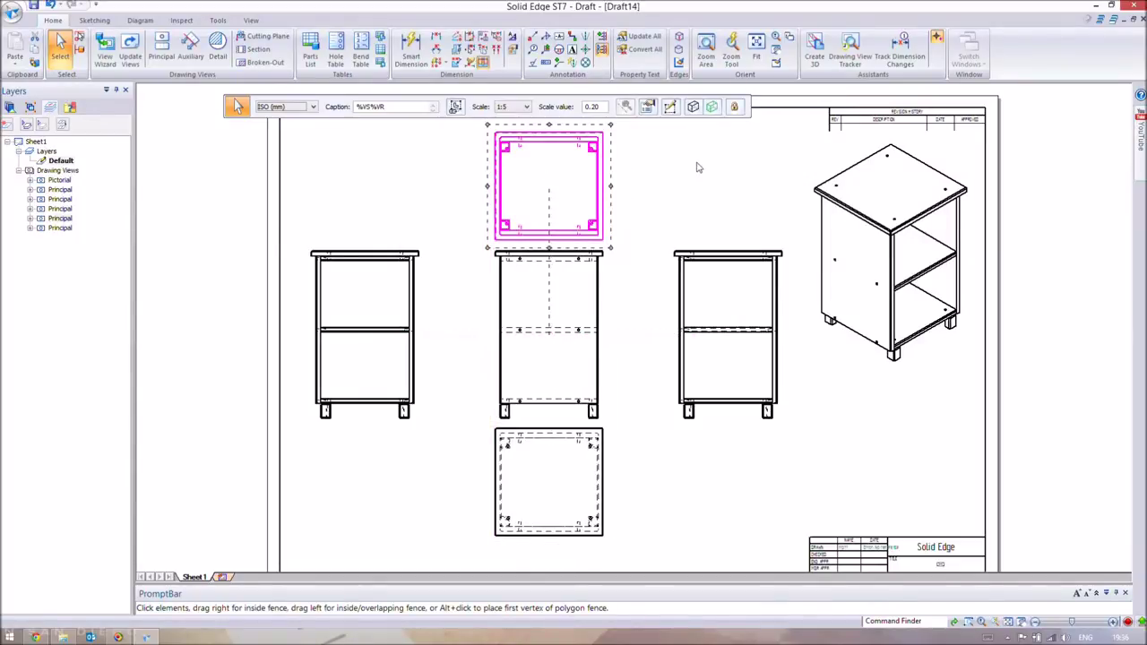
left_click(781, 207)
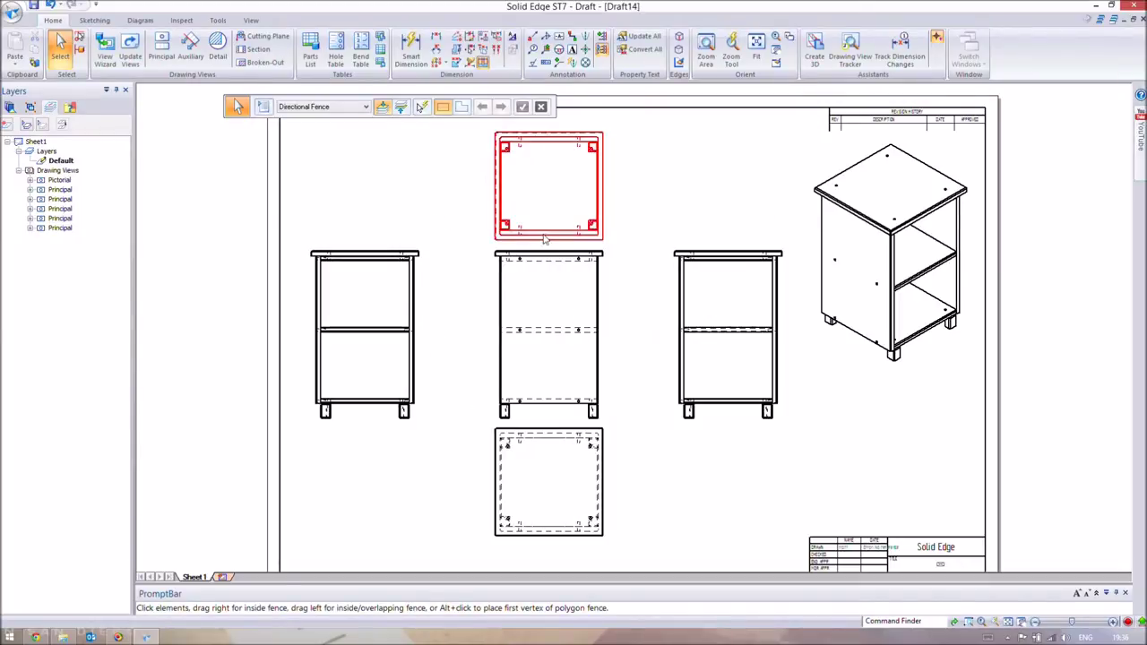
Scale the pictorial view to 1:10 and move it into the sheet's upper right corner.
left_click(859, 222)
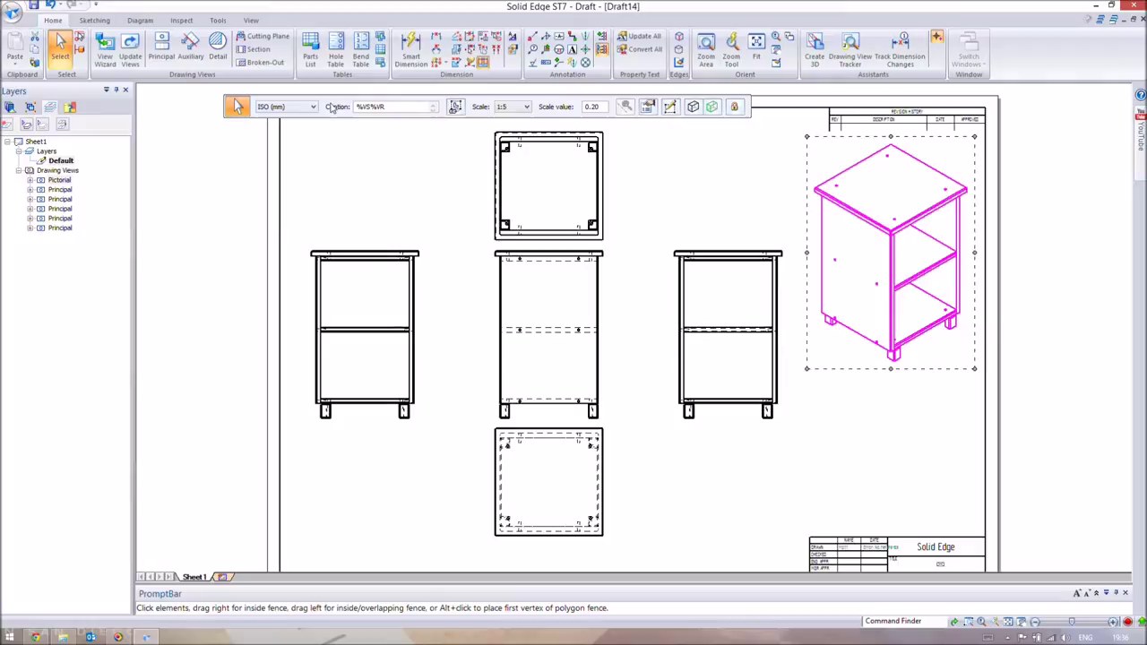
left_click(504, 109)
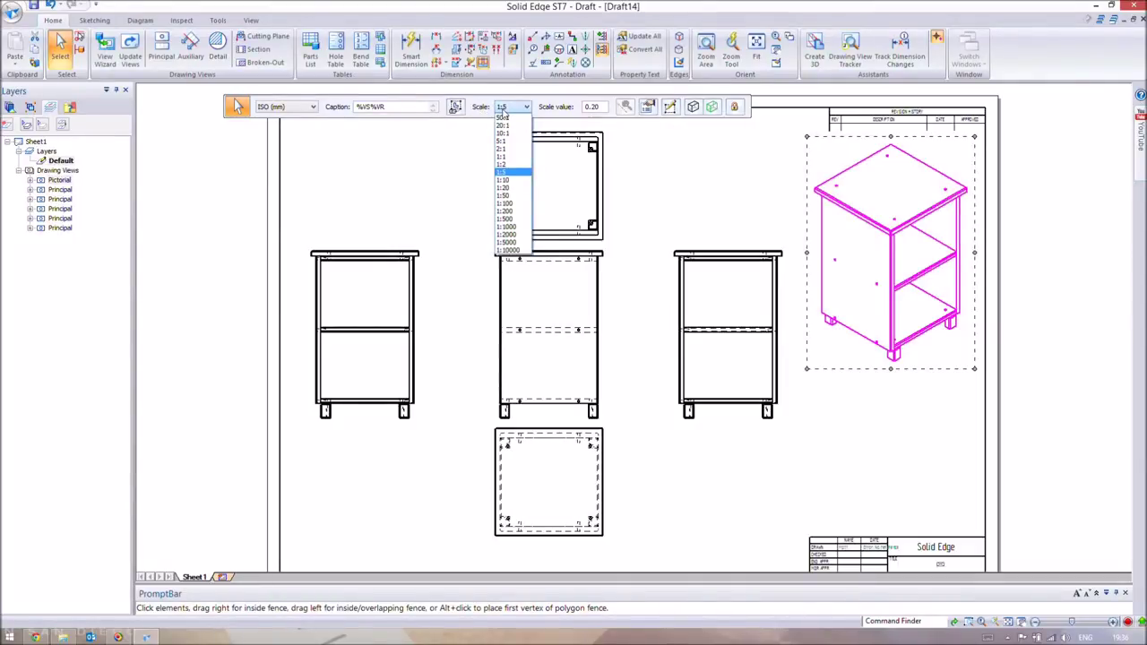
left_click(505, 183)
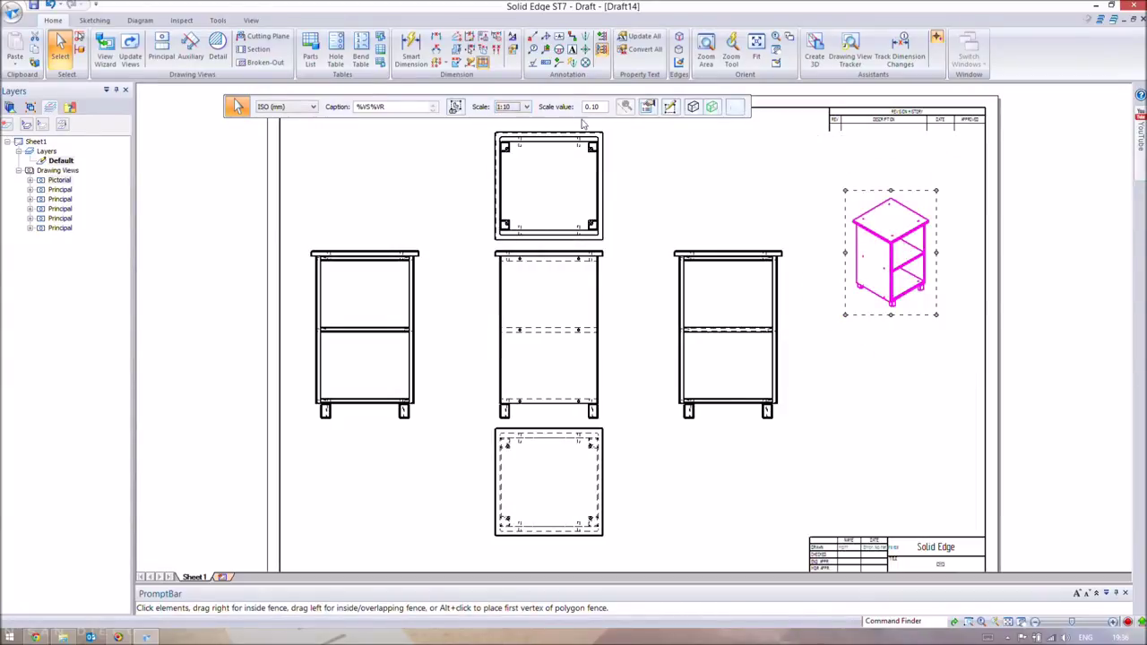
left_click_drag(910, 240, 950, 179)
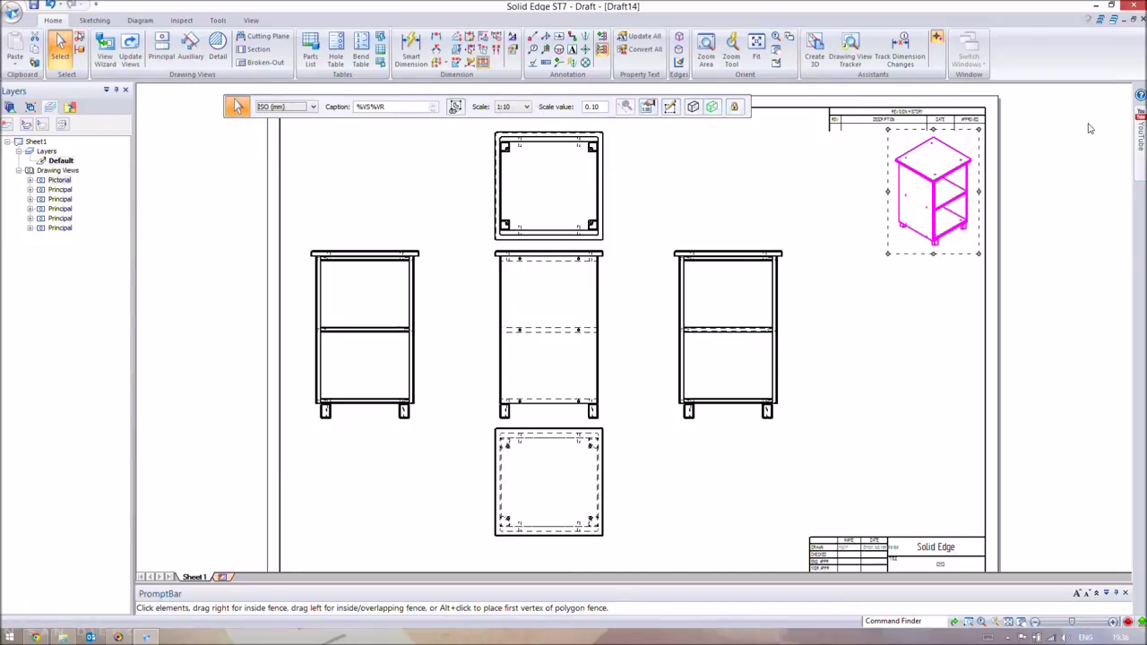
left_click(892, 366)
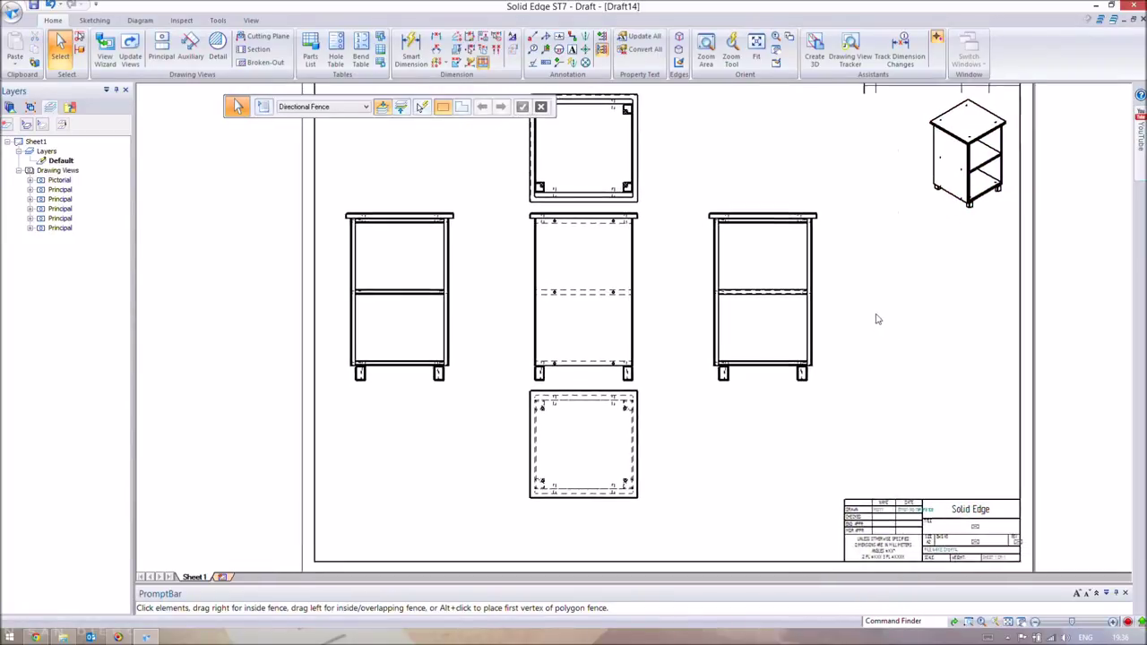
Move the lower view and the central view down to even out the vertical gaps between the views.
left_click(569, 430)
left_click_drag(568, 430, 573, 466)
left_click_drag(621, 316, 627, 333)
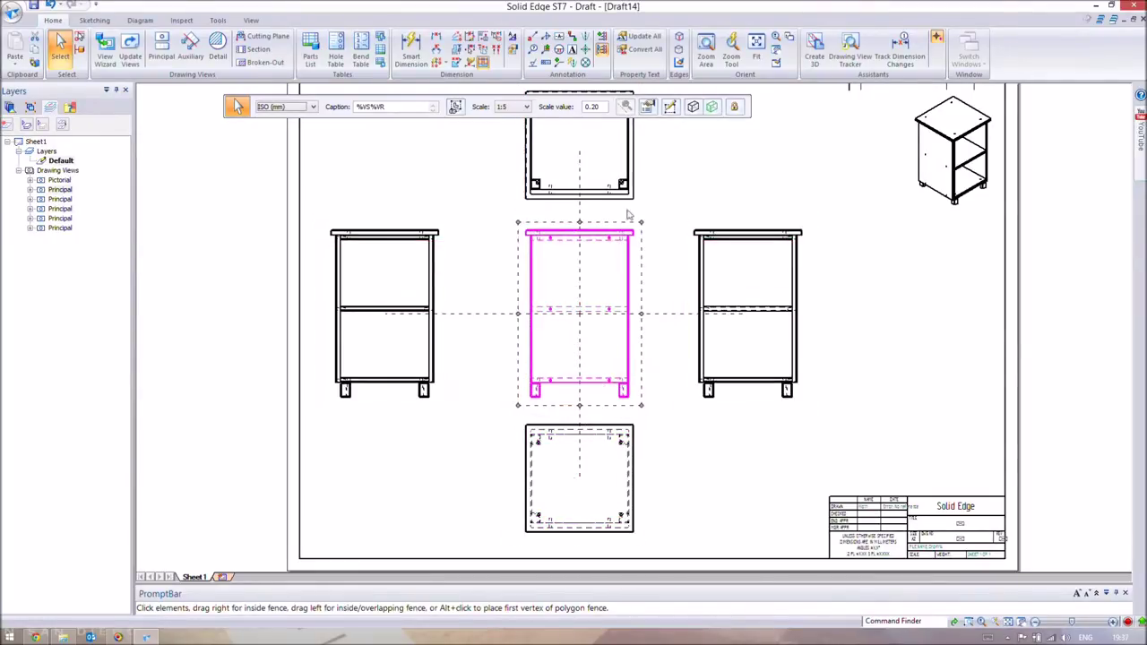
left_click(713, 209)
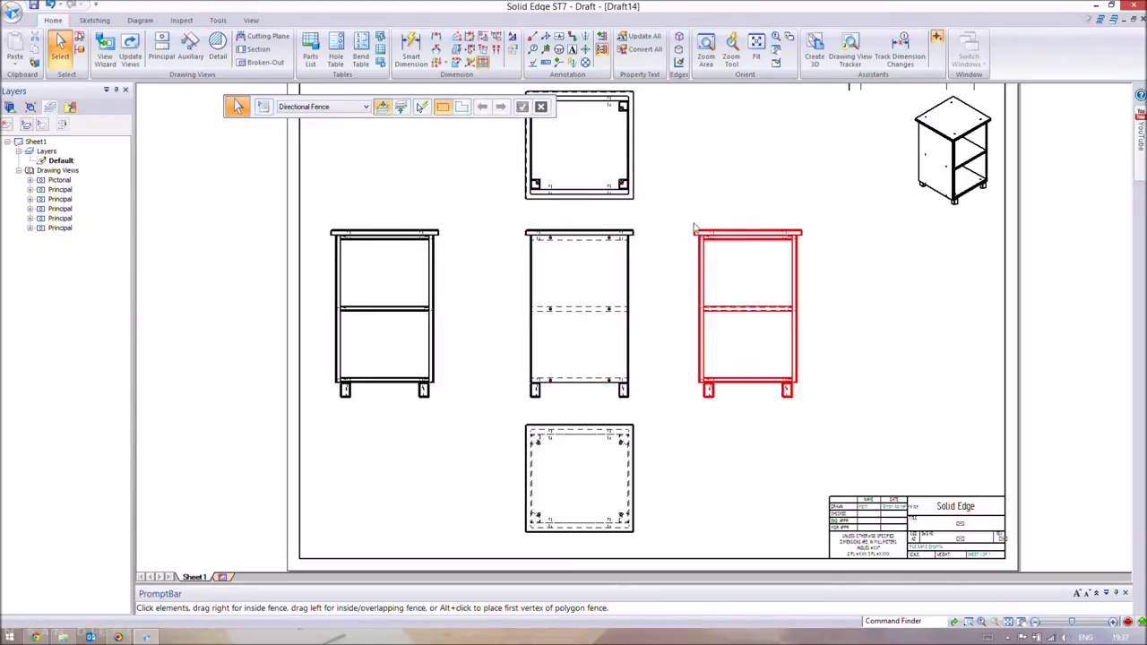
Check the alignment lines between the principal views and shift the upper, right and central views slightly along them.
left_click(745, 233)
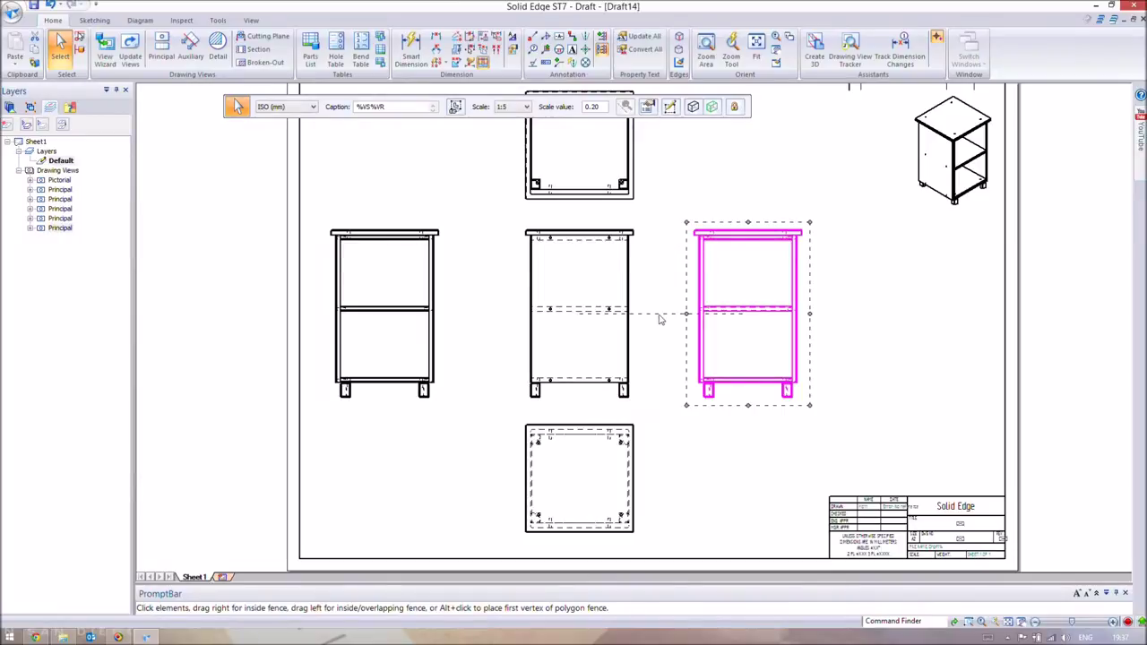
left_click(658, 319)
left_click(524, 322)
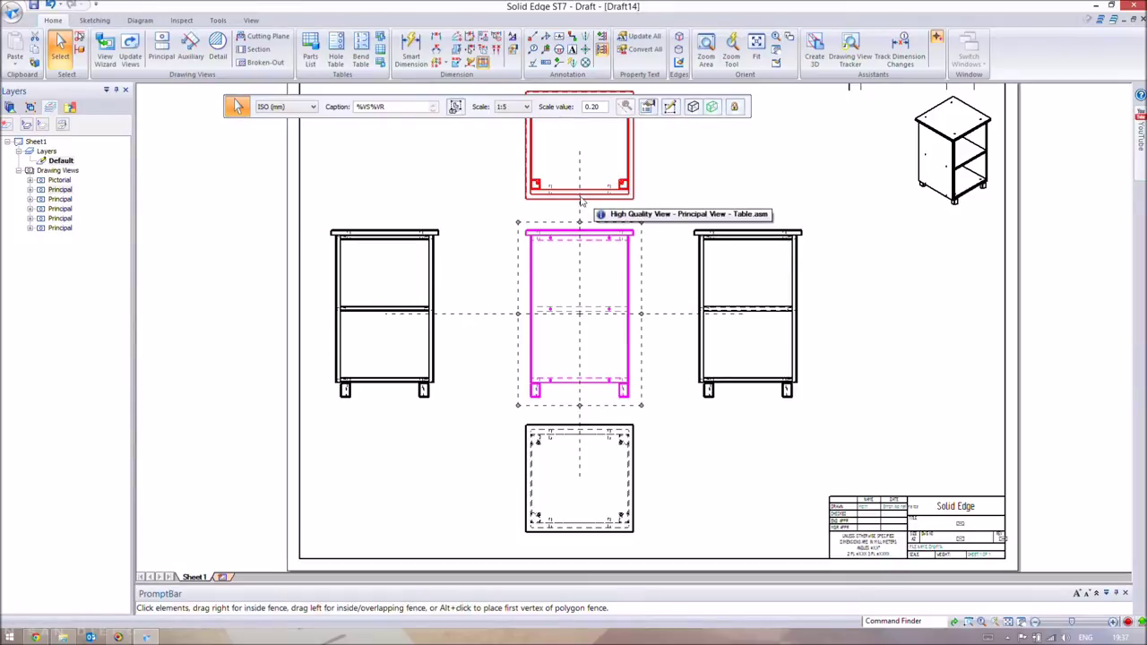
left_click_drag(581, 201, 558, 195)
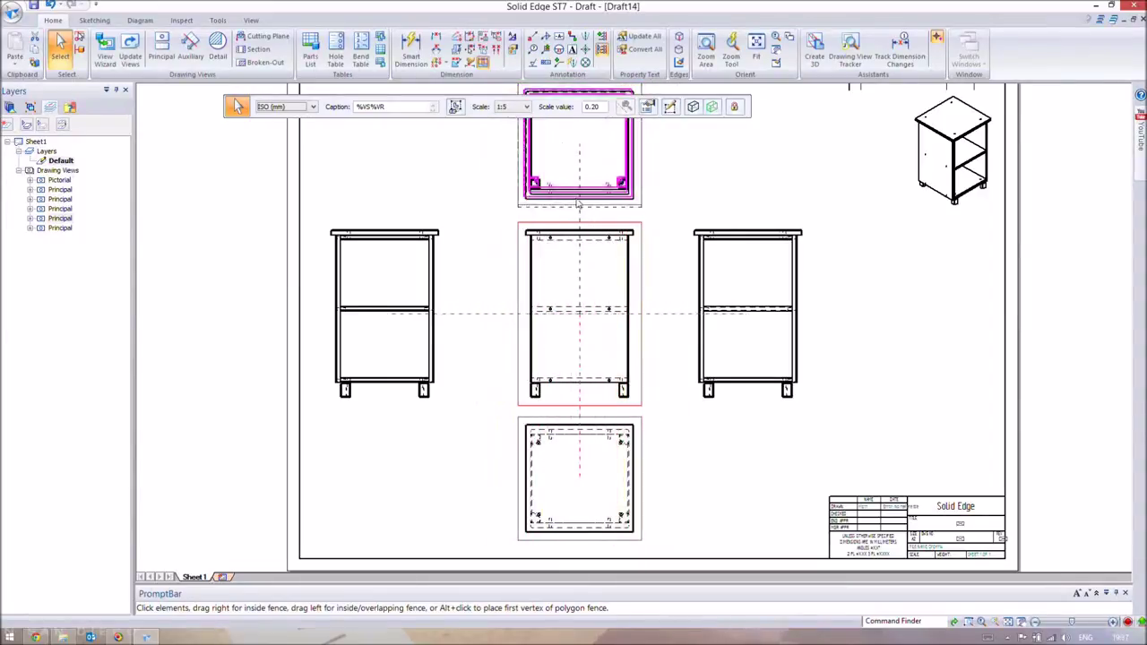
left_click(717, 284)
mouse_move(717, 284)
left_mouse_down()
mouse_move(771, 285)
mouse_move(744, 285)
mouse_move(744, 231)
mouse_move(727, 284)
mouse_move(709, 281)
left_mouse_up()
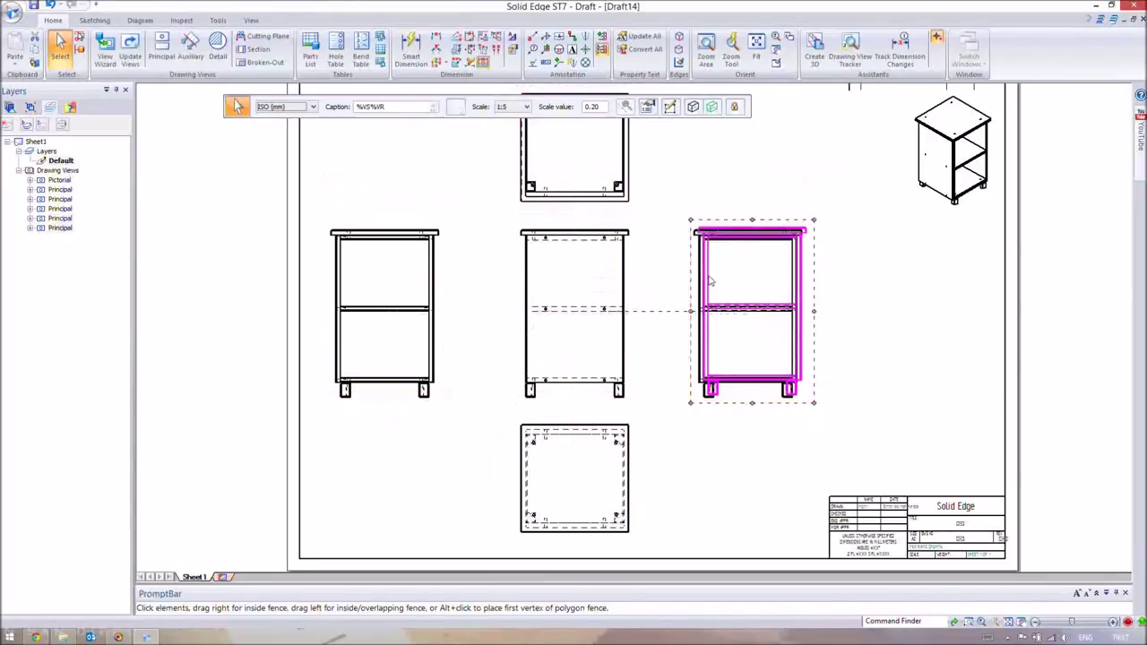
left_click_drag(632, 285, 643, 285)
left_click(669, 431)
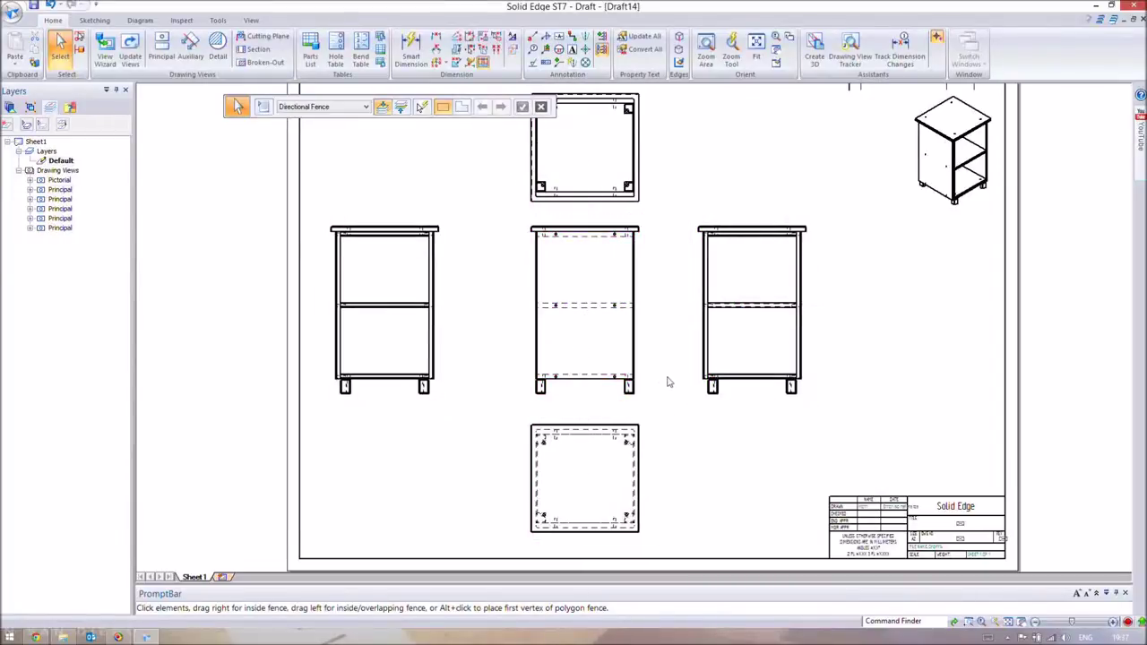
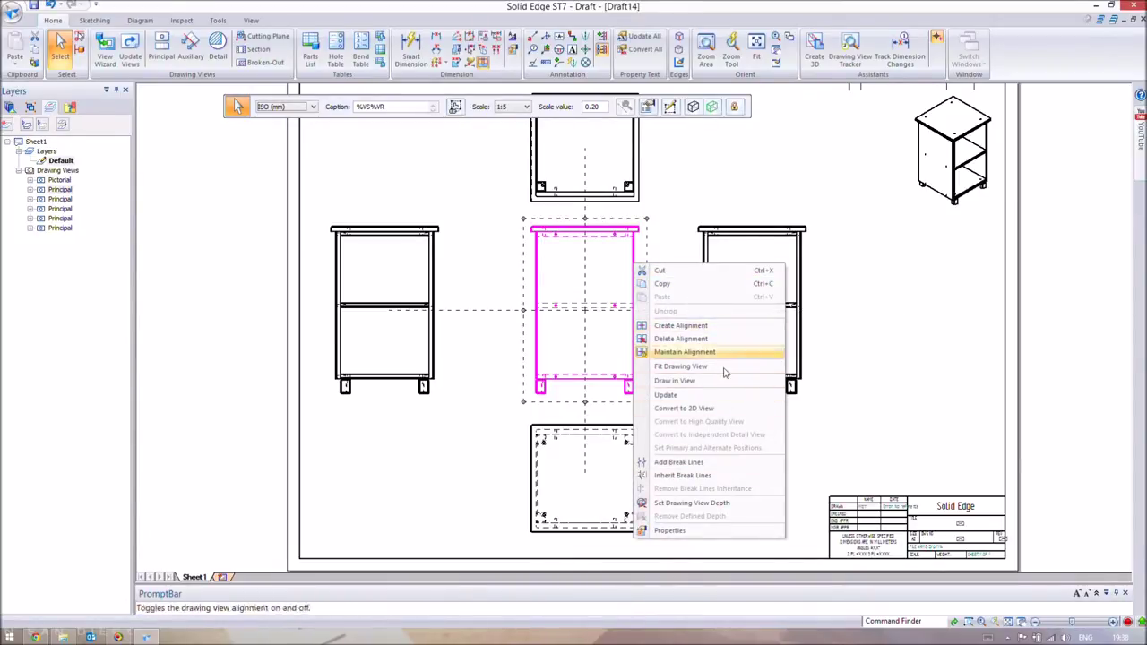
Turn off the hidden edge style for all parts of the table in the central principal view.
left_click(695, 535)
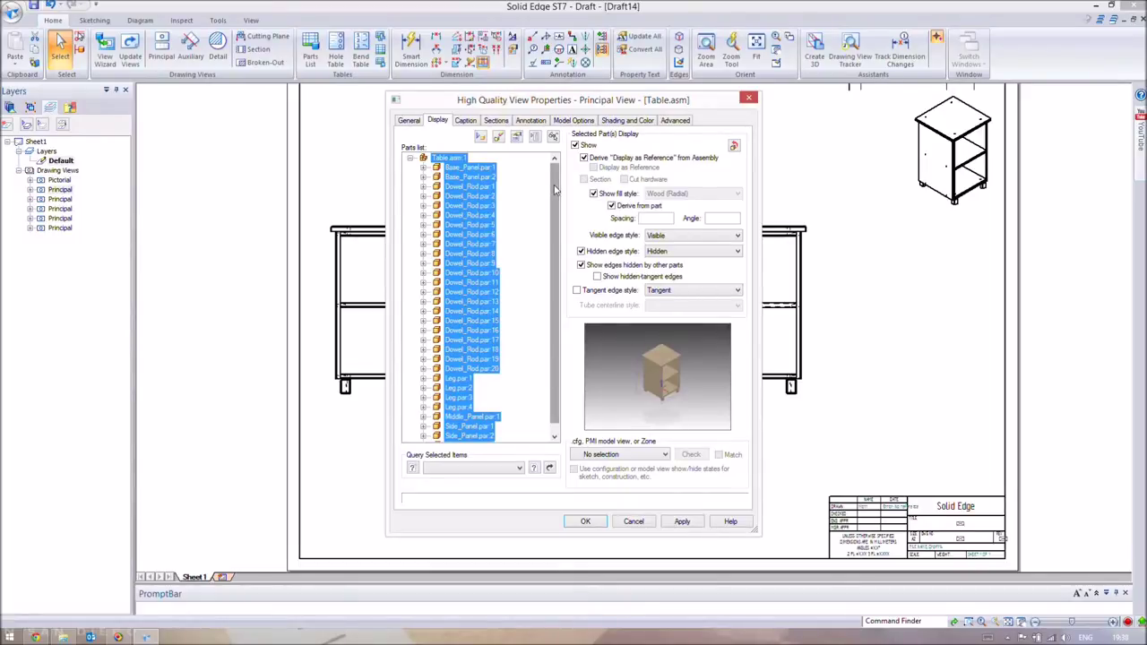
left_click_drag(555, 189, 552, 211)
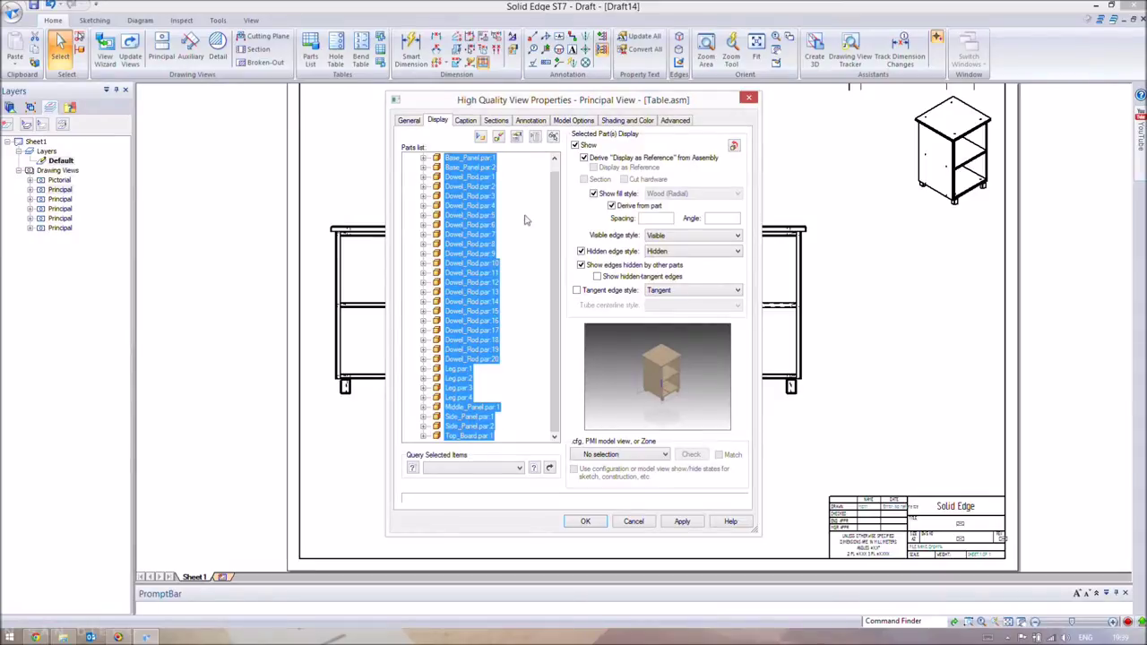
left_click_drag(551, 203, 551, 194)
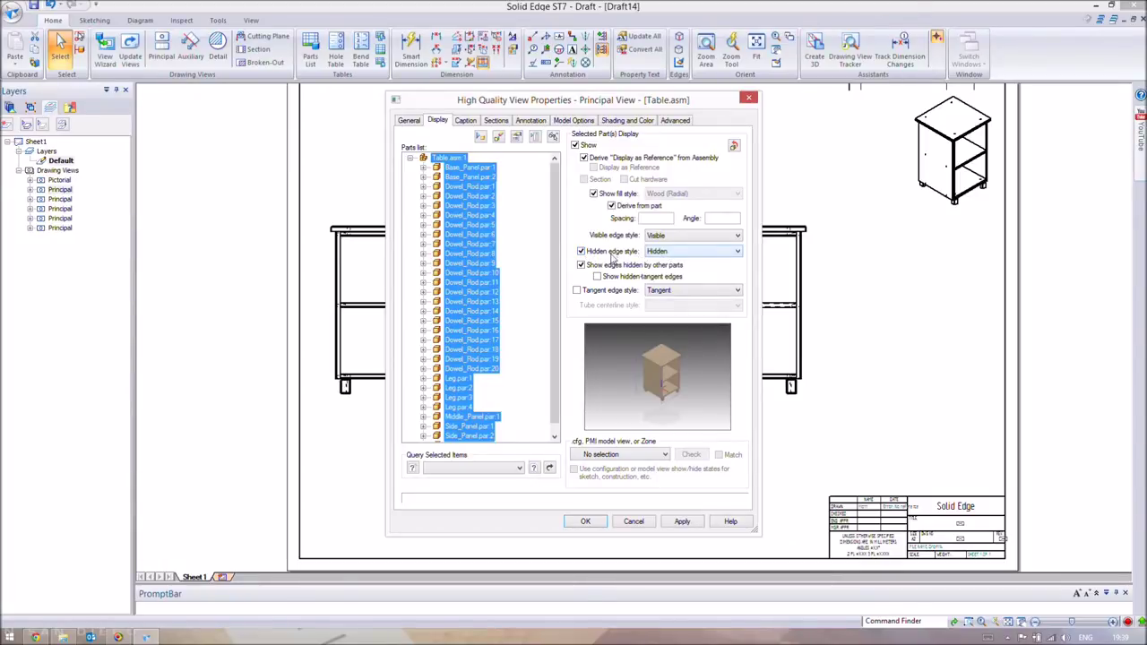
left_click(581, 251)
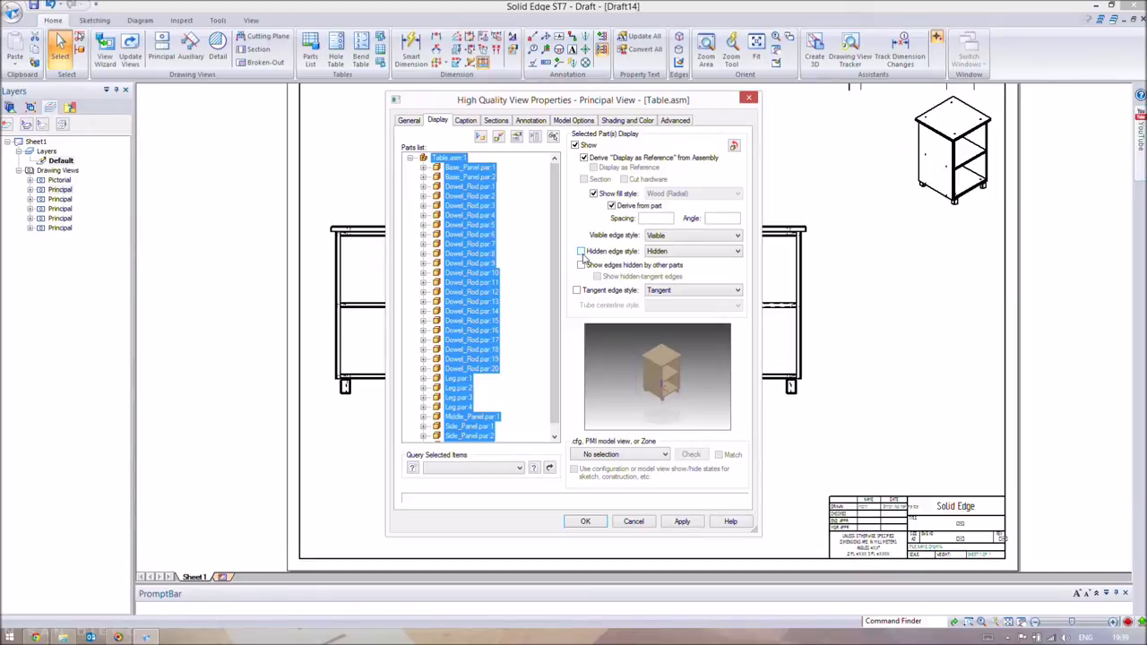
left_click(580, 522)
Turn off the hidden edge style for all parts in the principal view to the right of the central one.
left_click(692, 395)
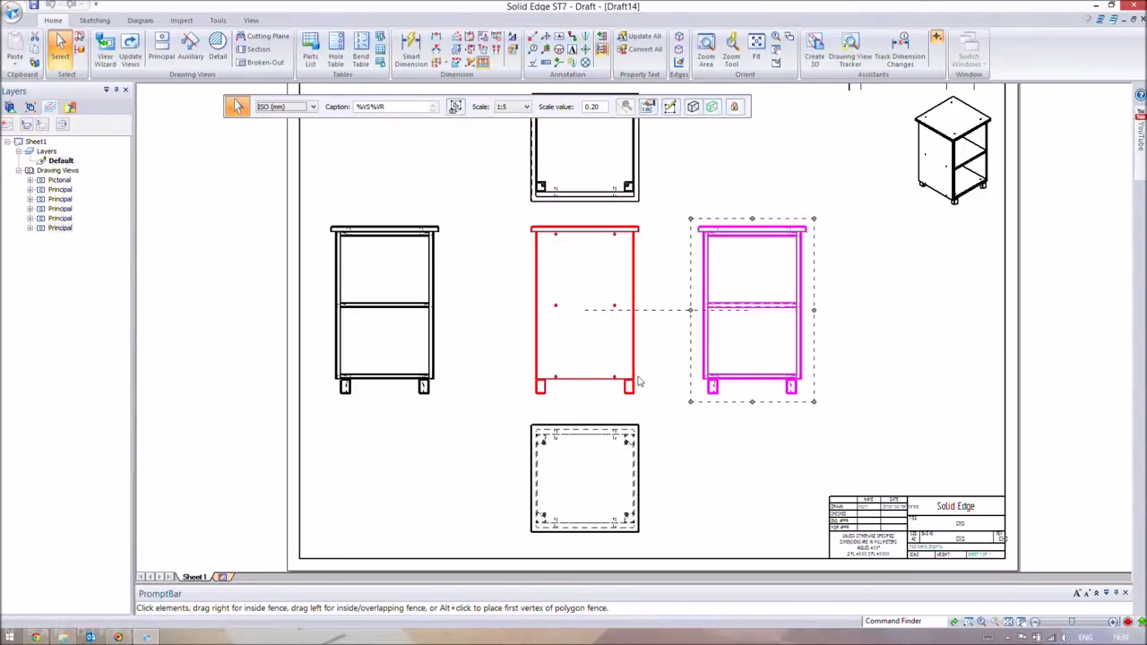
right_click(738, 385)
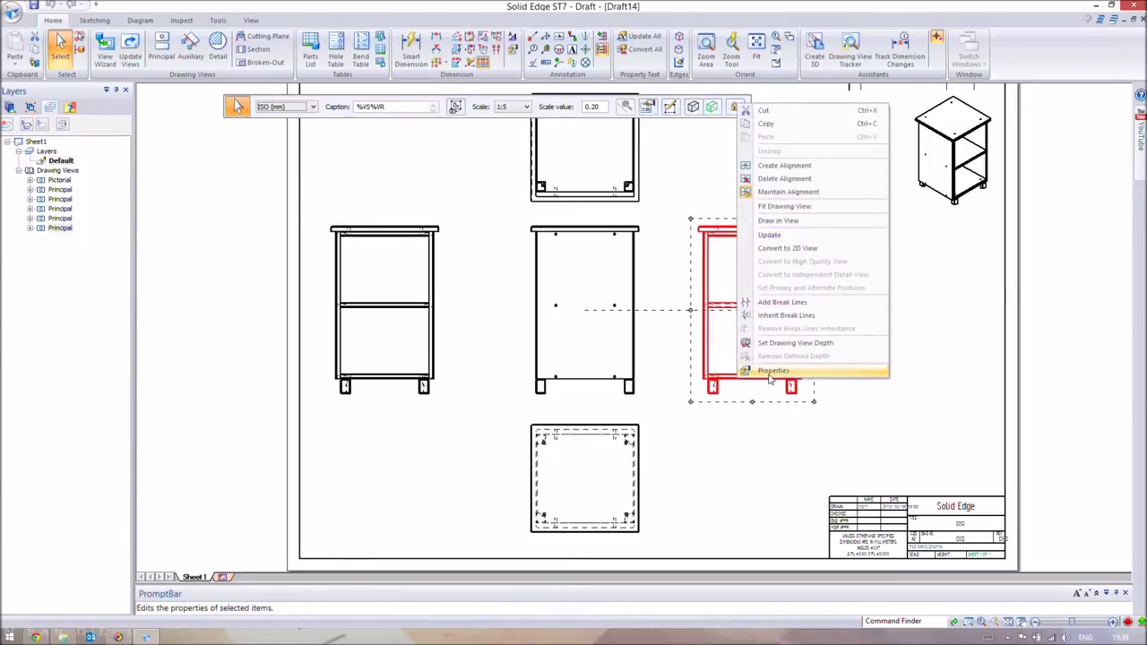
left_click(764, 377)
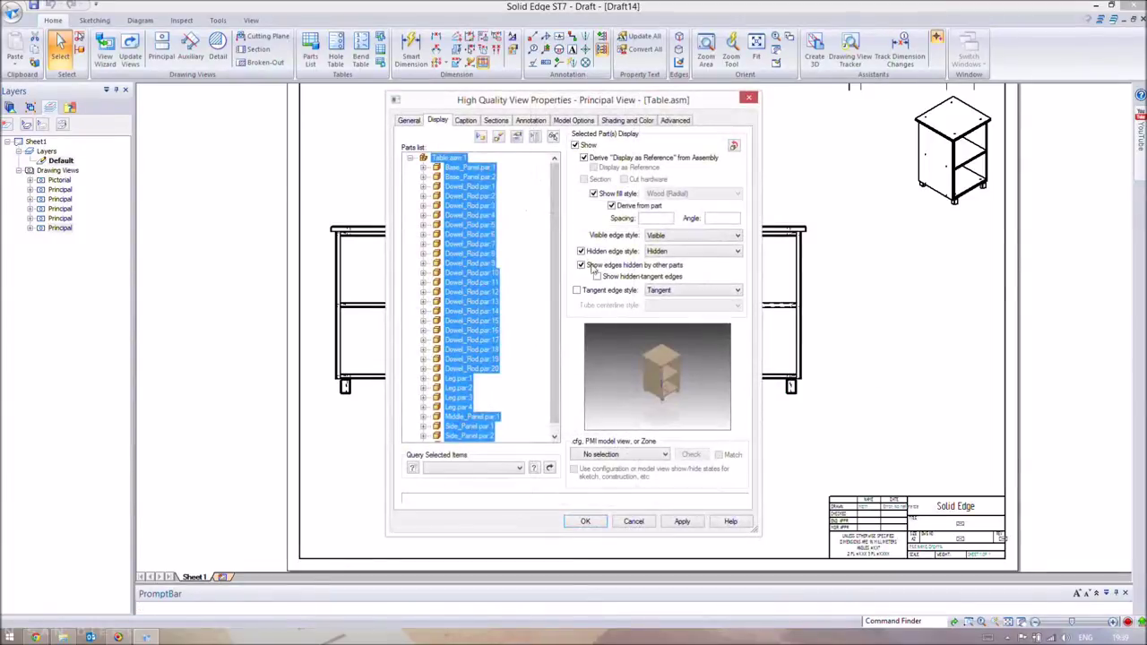
left_click(582, 252)
left_click(589, 521)
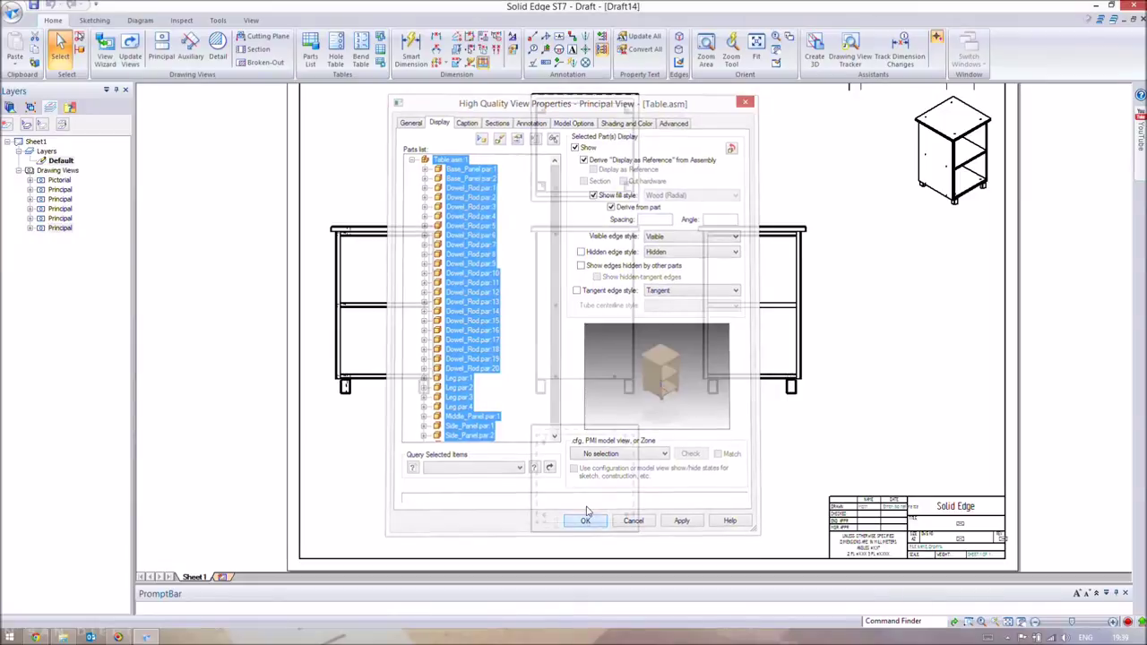
Turn off the hidden edge style for all parts in the principal view below the central one.
left_click(633, 462)
right_click(632, 462)
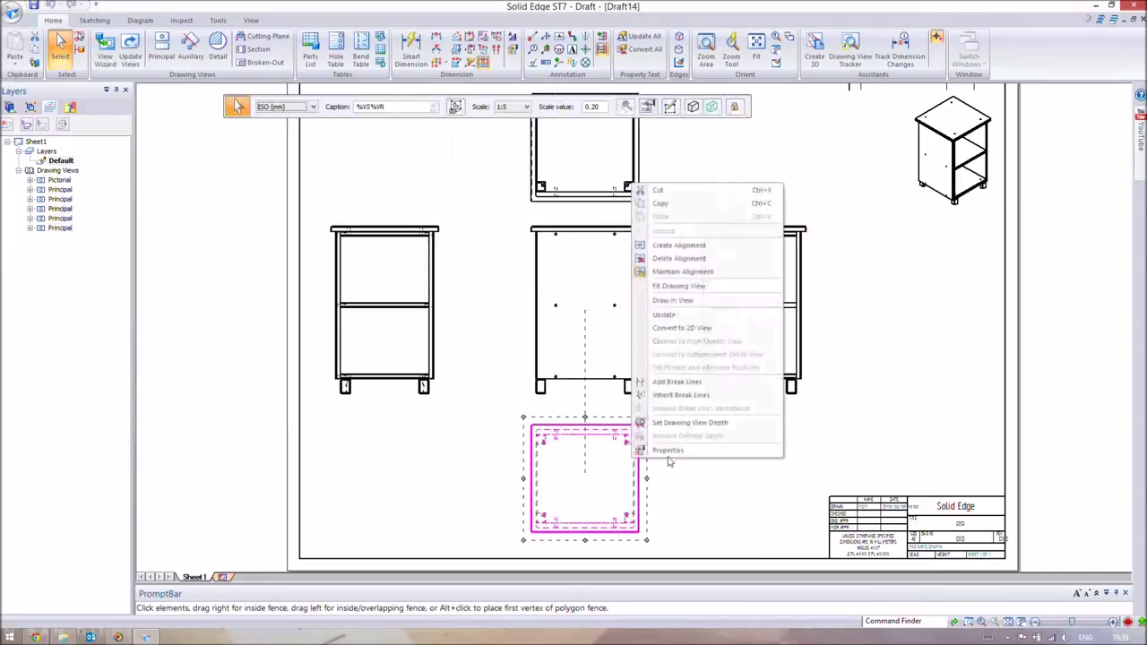
left_click(669, 457)
double_click(578, 275)
left_click(581, 252)
left_click(595, 521)
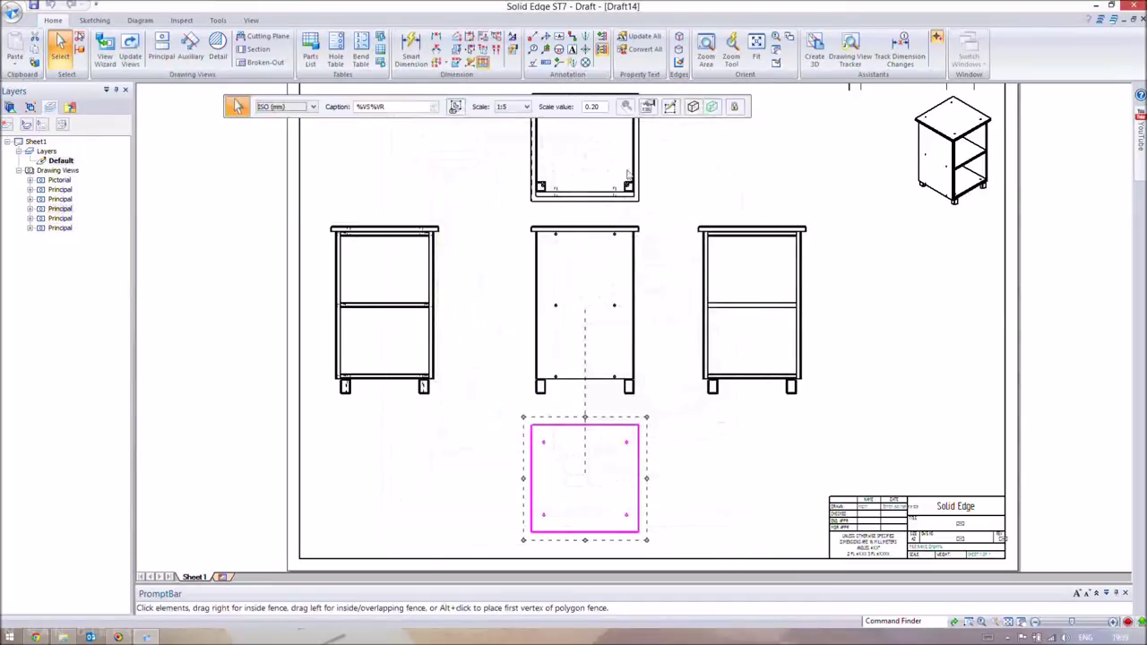
Turn off the hidden edge style for all parts in the principal view above the central one.
left_click(628, 176)
right_click(634, 182)
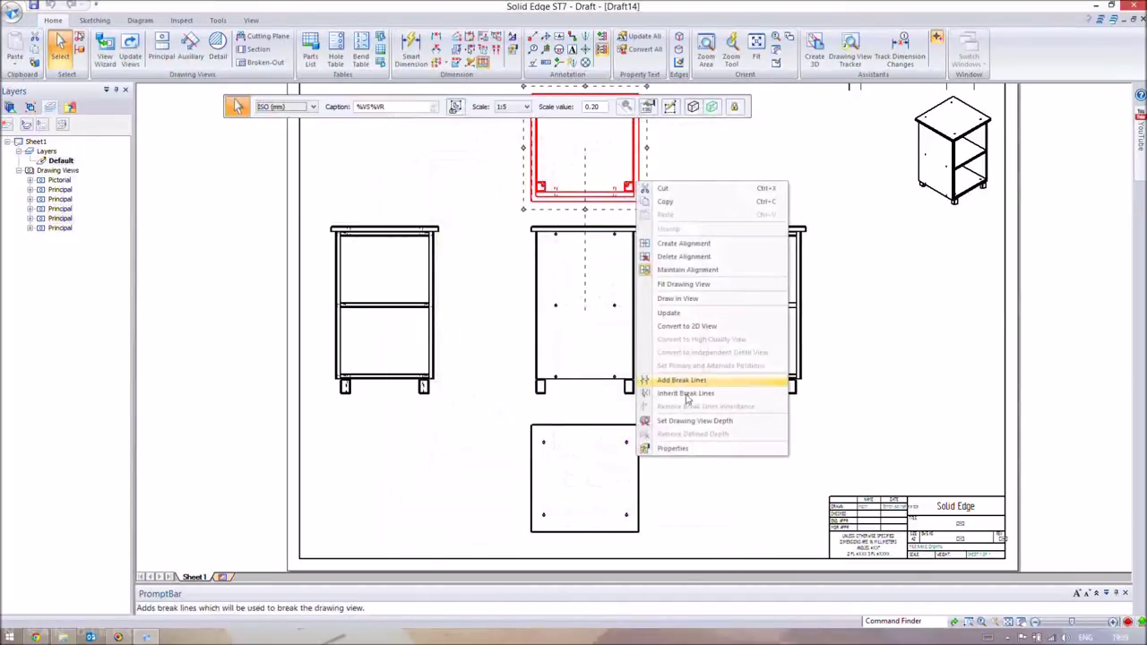
left_click(672, 449)
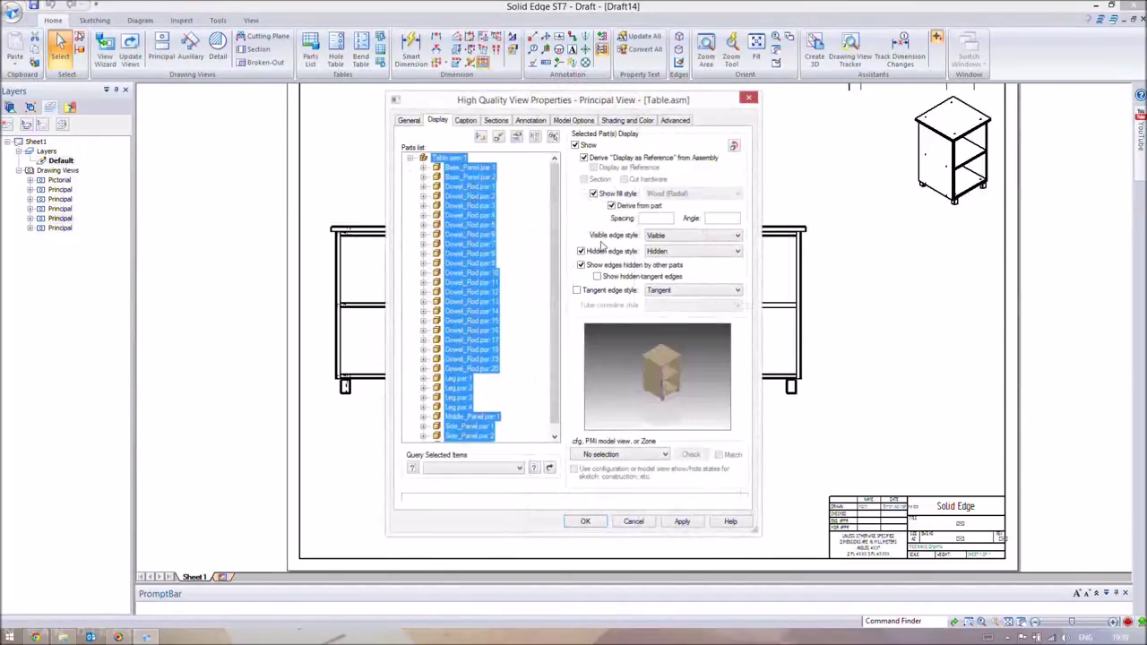
left_click(594, 253)
left_click(580, 523)
Turn off the hidden edge style for all parts in the principal view to the left of the central one.
left_click(383, 383)
right_click(383, 383)
left_click(412, 367)
left_click(586, 521)
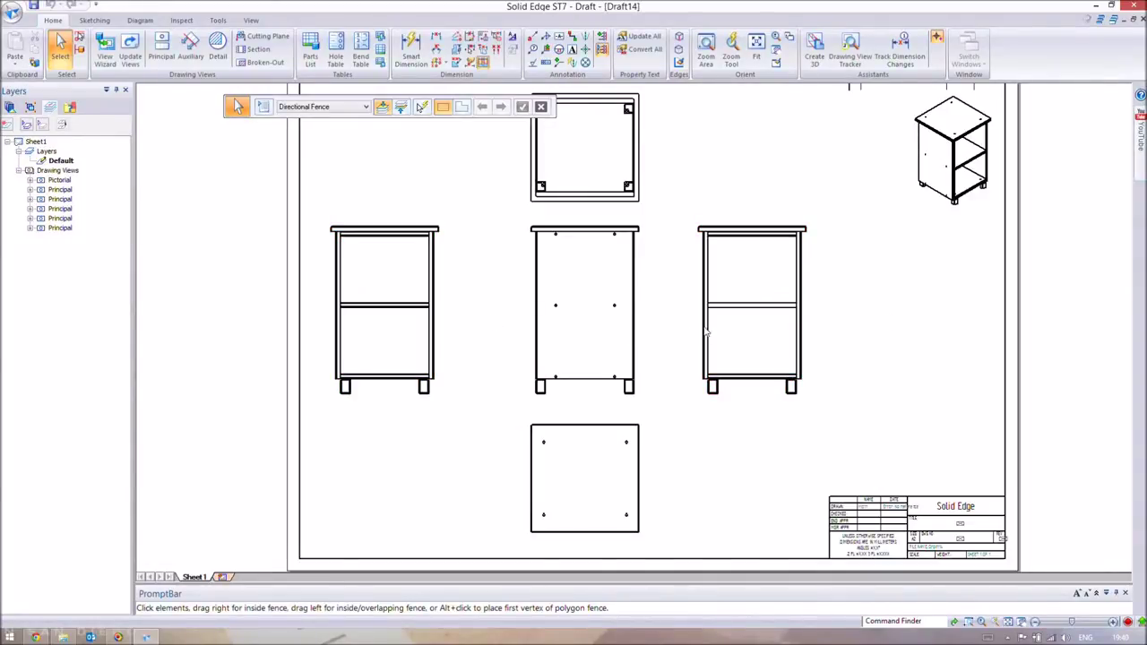
left_click(439, 334)
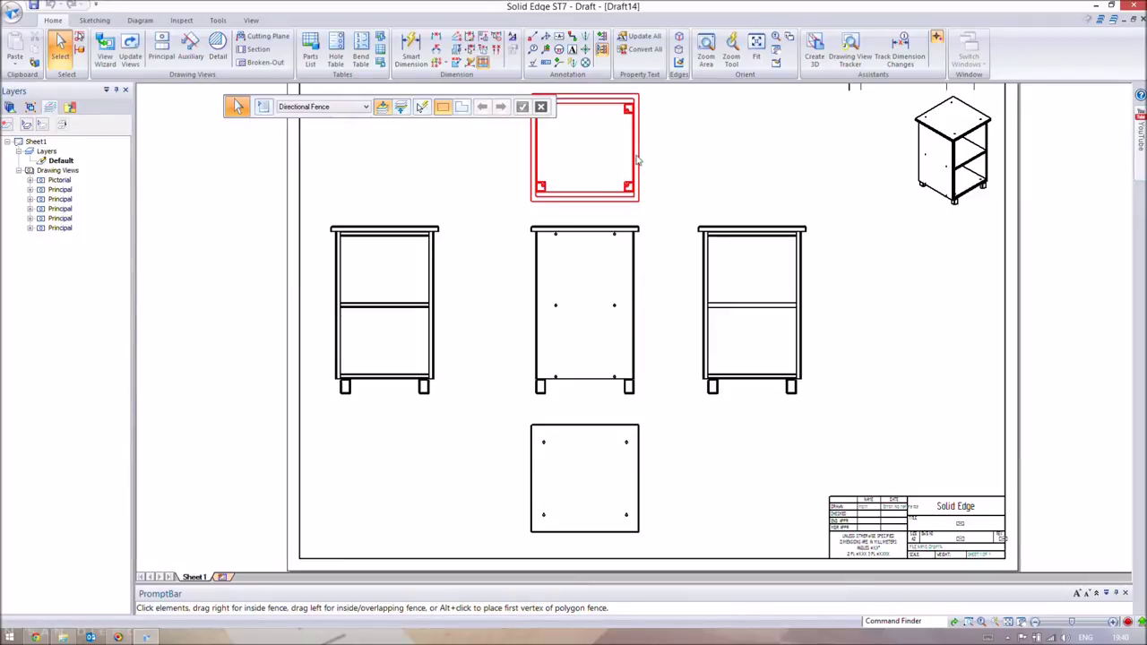
Swap the principal views above and below the central view, and move the upper one slightly away from it.
mouse_move(638, 160)
left_mouse_down()
mouse_move(638, 357)
mouse_move(573, 430)
mouse_move(636, 502)
mouse_move(650, 485)
mouse_move(639, 274)
left_mouse_up()
left_click(574, 524)
left_click_drag(574, 525, 618, 215)
left_click(674, 194)
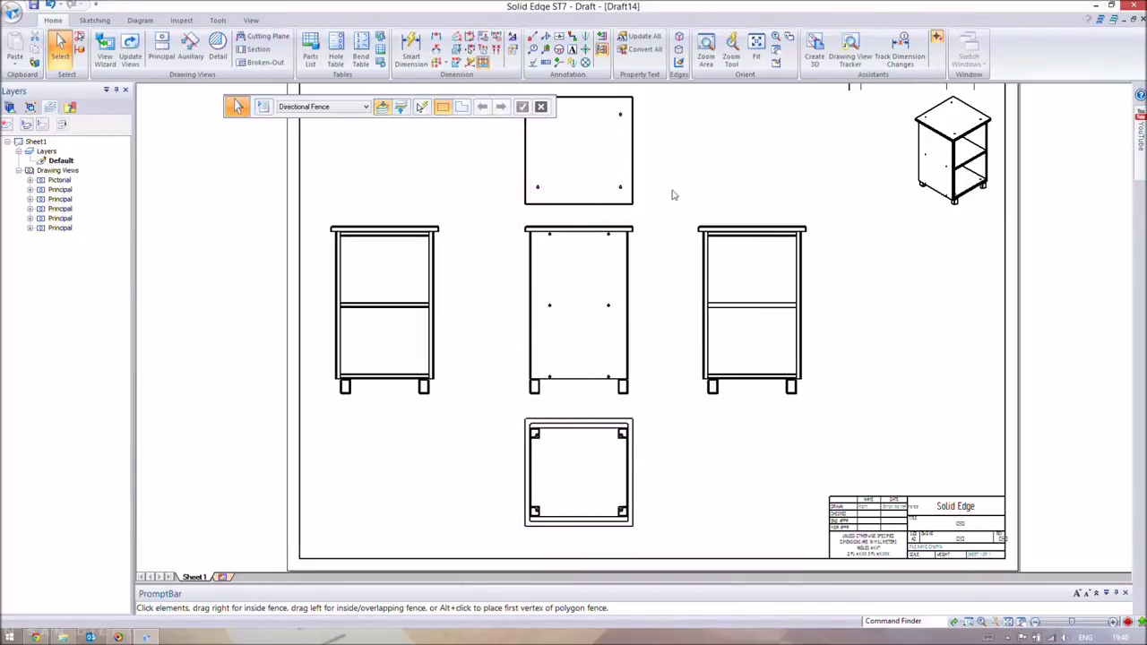
left_click(632, 208)
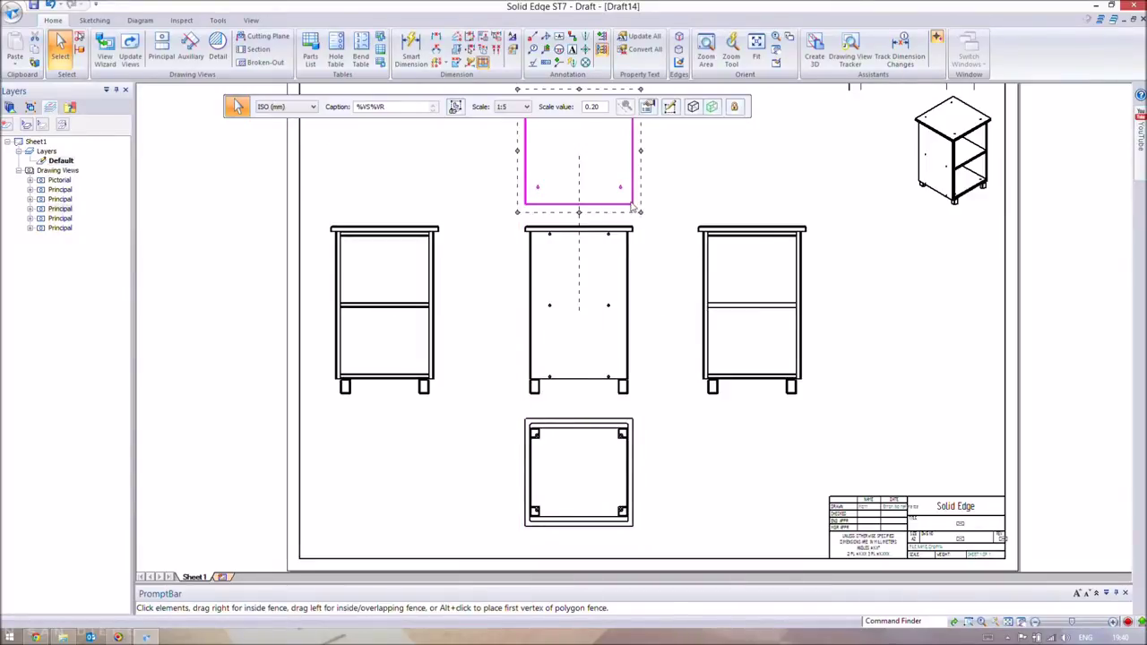
left_click_drag(632, 208, 632, 203)
left_click(671, 200)
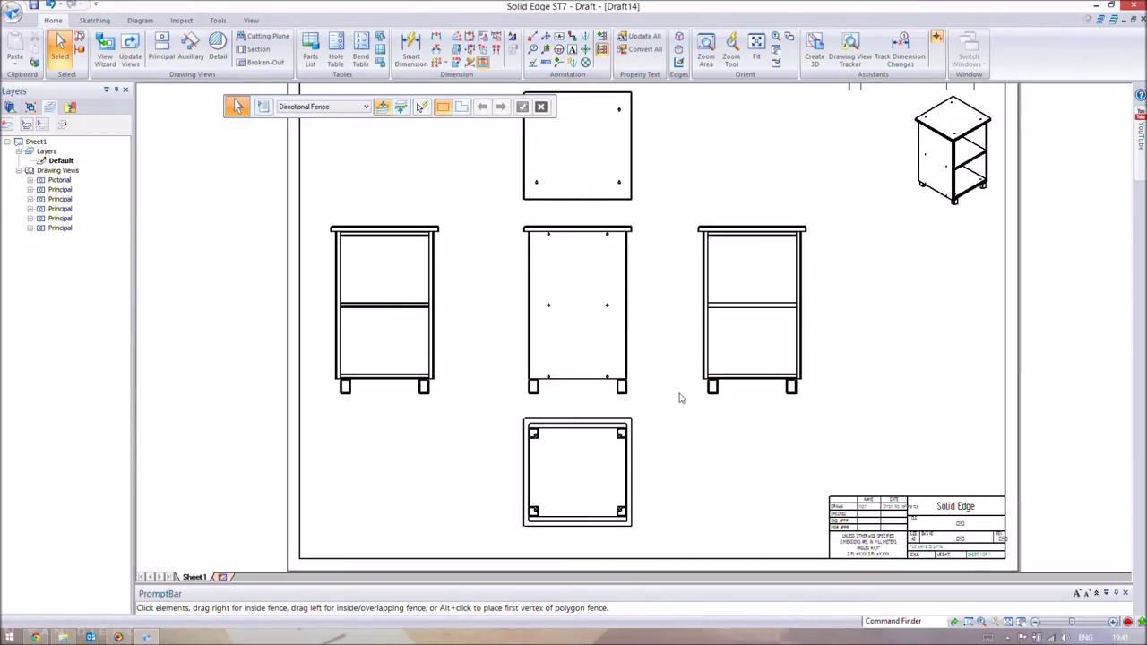
mouse_move(704, 458)
middle_mouse_down()
mouse_move(743, 353)
mouse_move(627, 458)
mouse_move(639, 484)
mouse_move(727, 466)
middle_mouse_up()
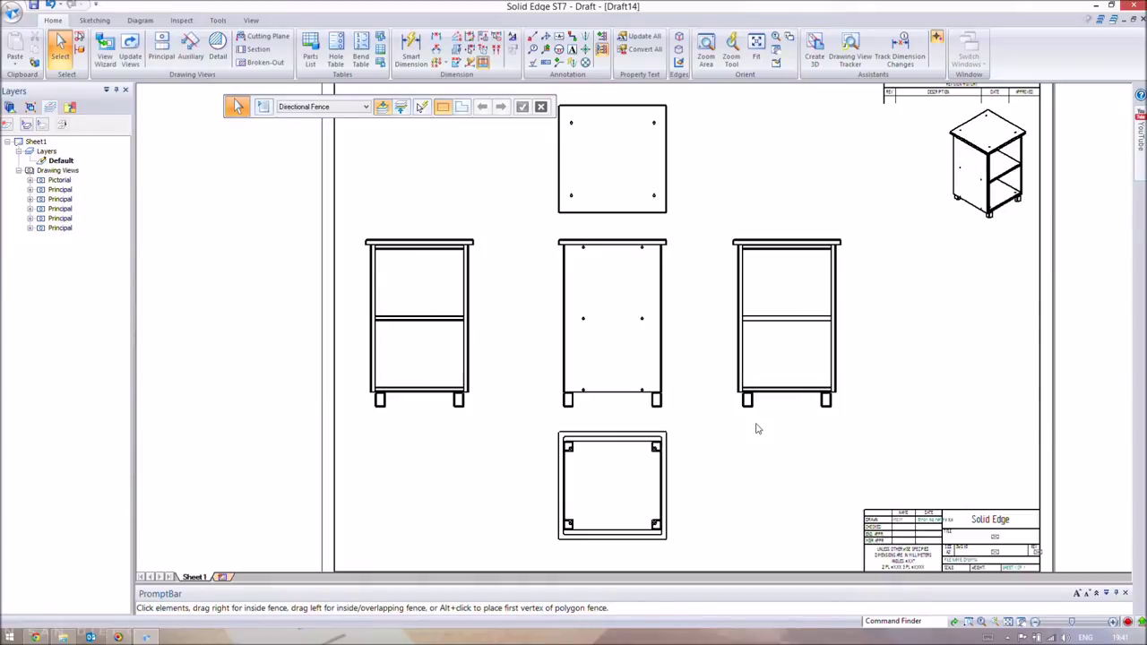
mouse_move(710, 427)
middle_mouse_down()
mouse_move(750, 457)
mouse_move(711, 453)
mouse_move(691, 427)
middle_mouse_up()
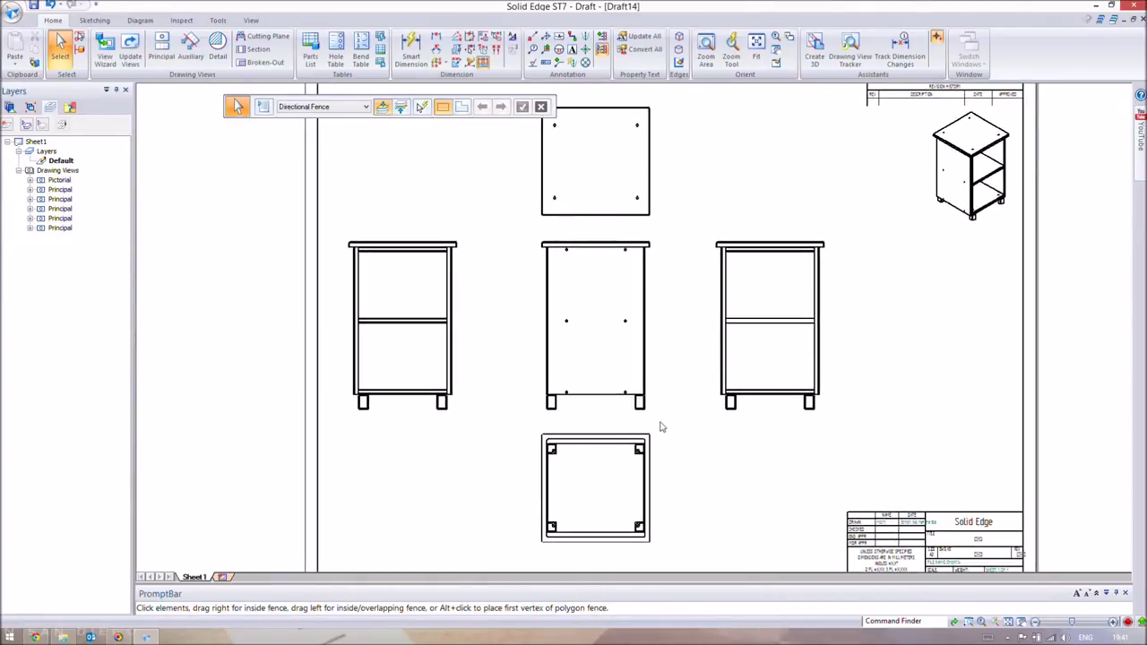
left_click(424, 59)
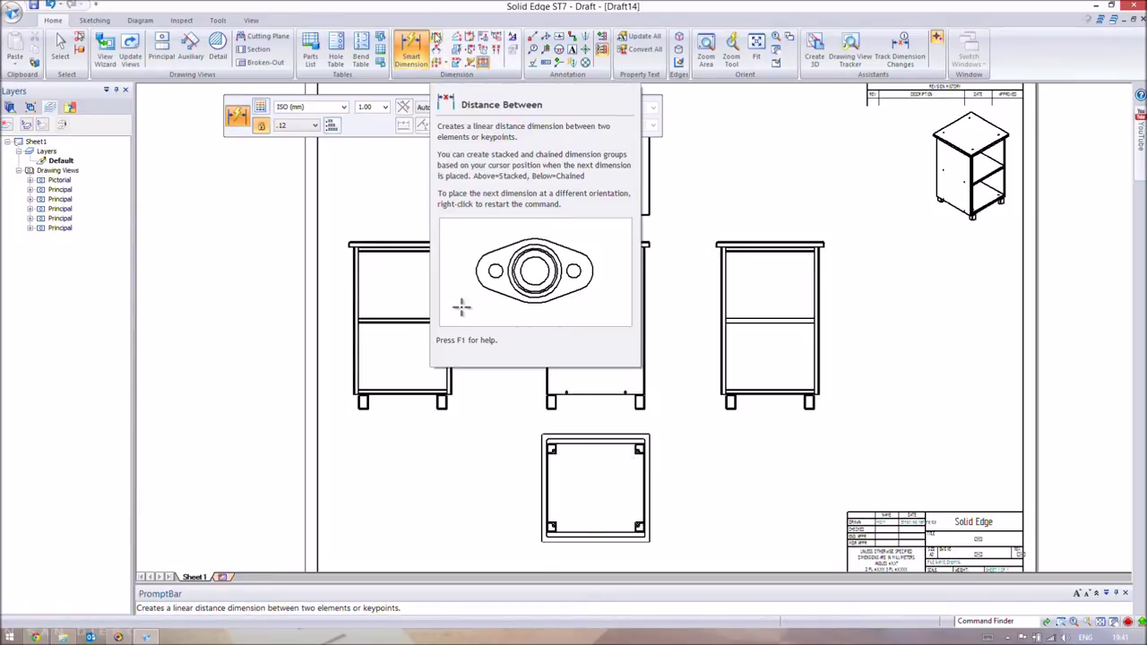
left_click(437, 39)
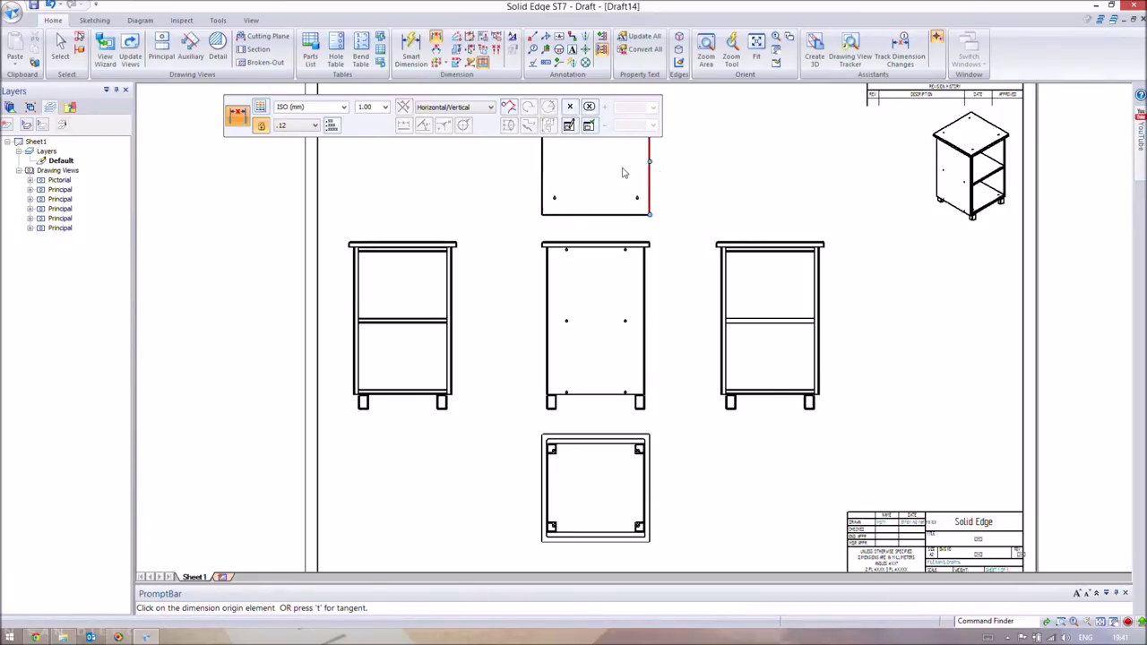
left_click(411, 49)
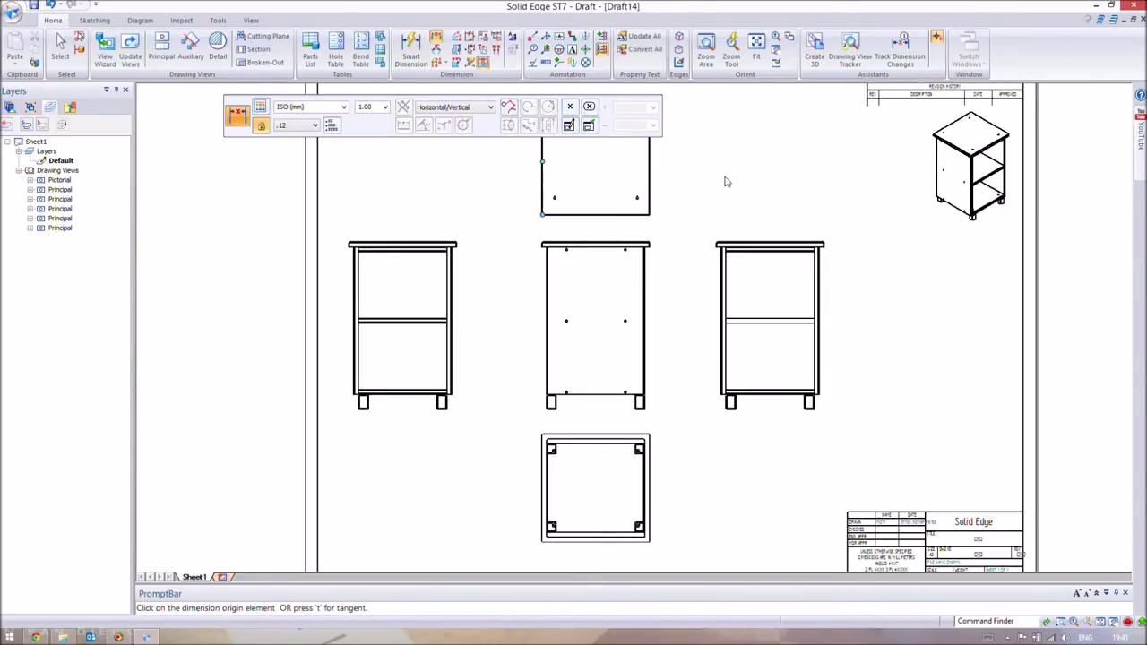
left_click(456, 65)
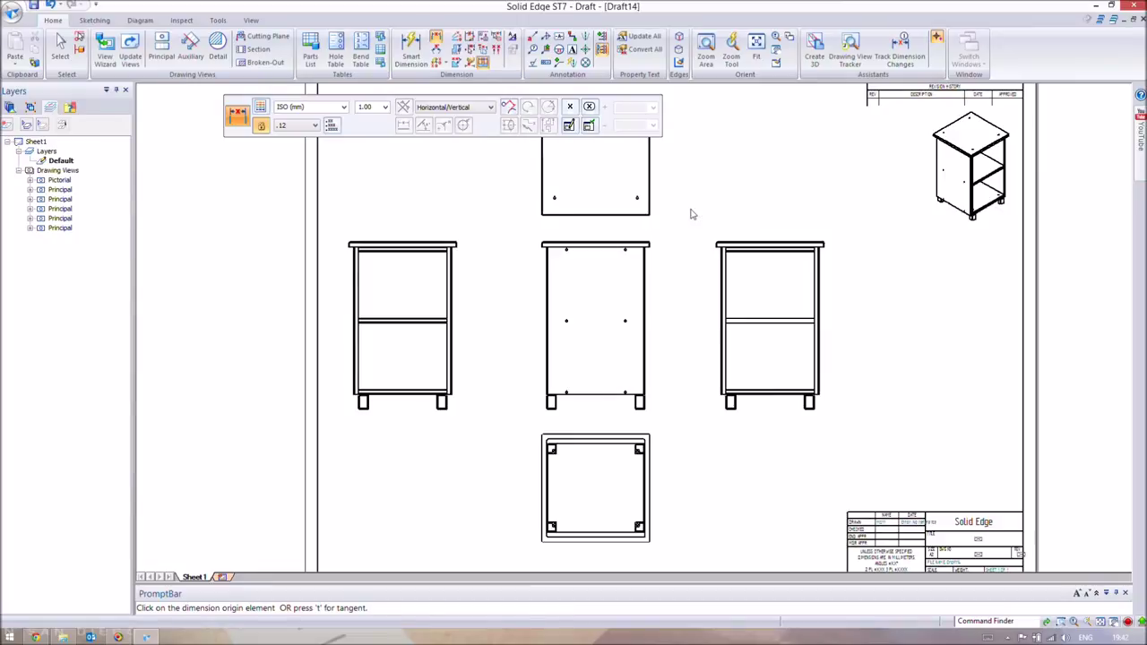
middle_click_drag(689, 194, 687, 266)
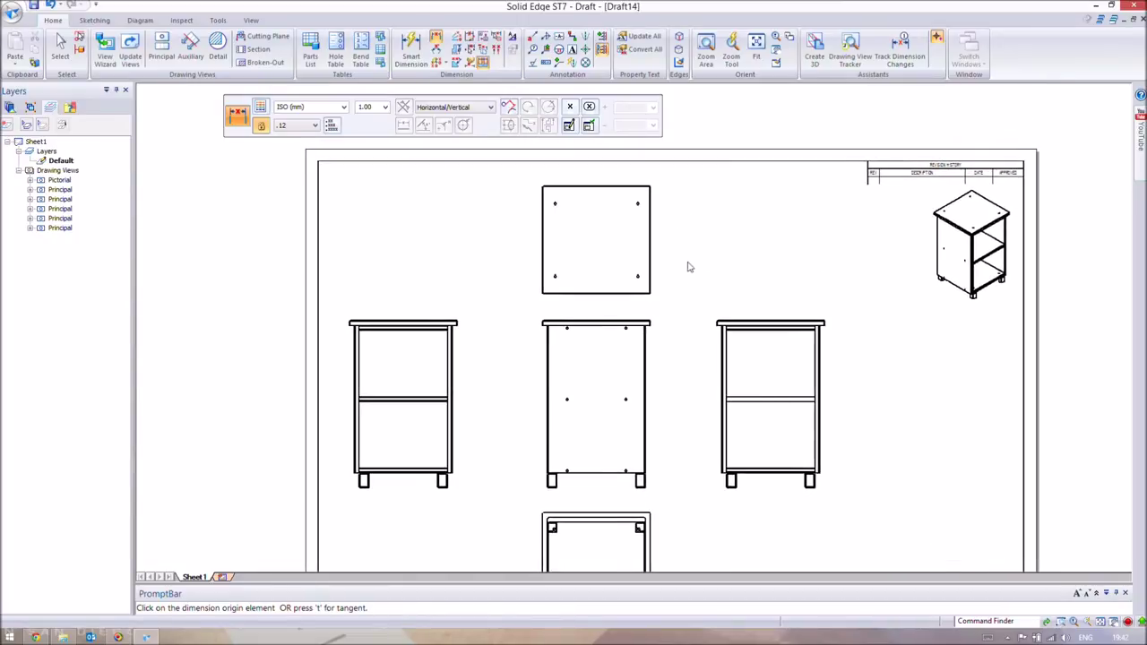
left_click(436, 38)
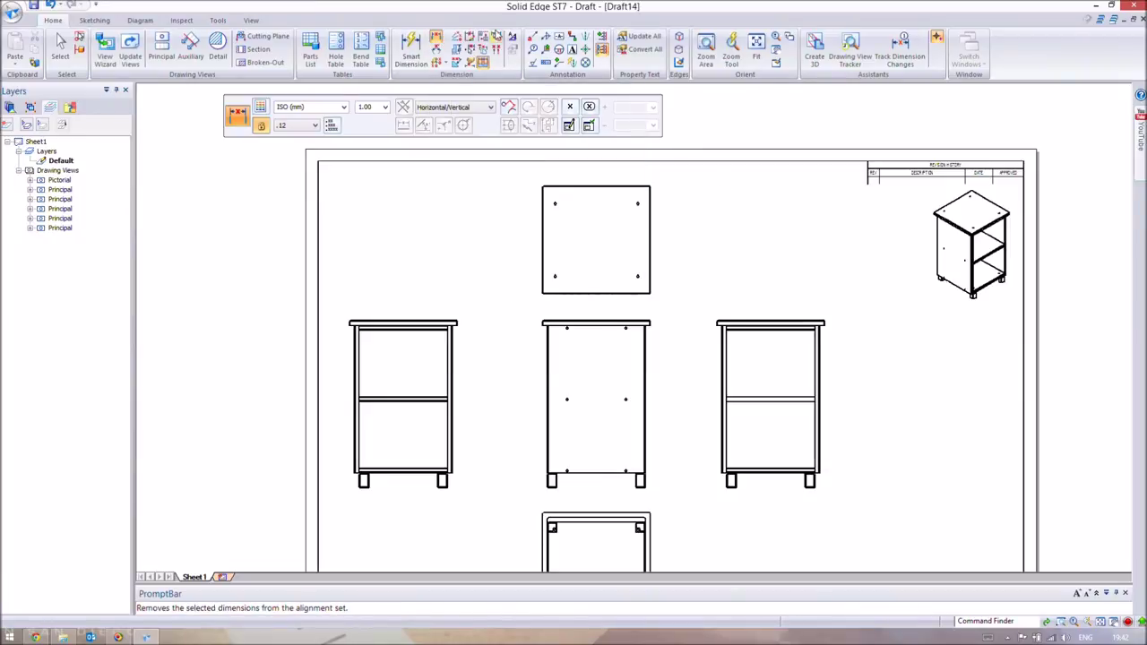
scroll(672, 203, "up", 3)
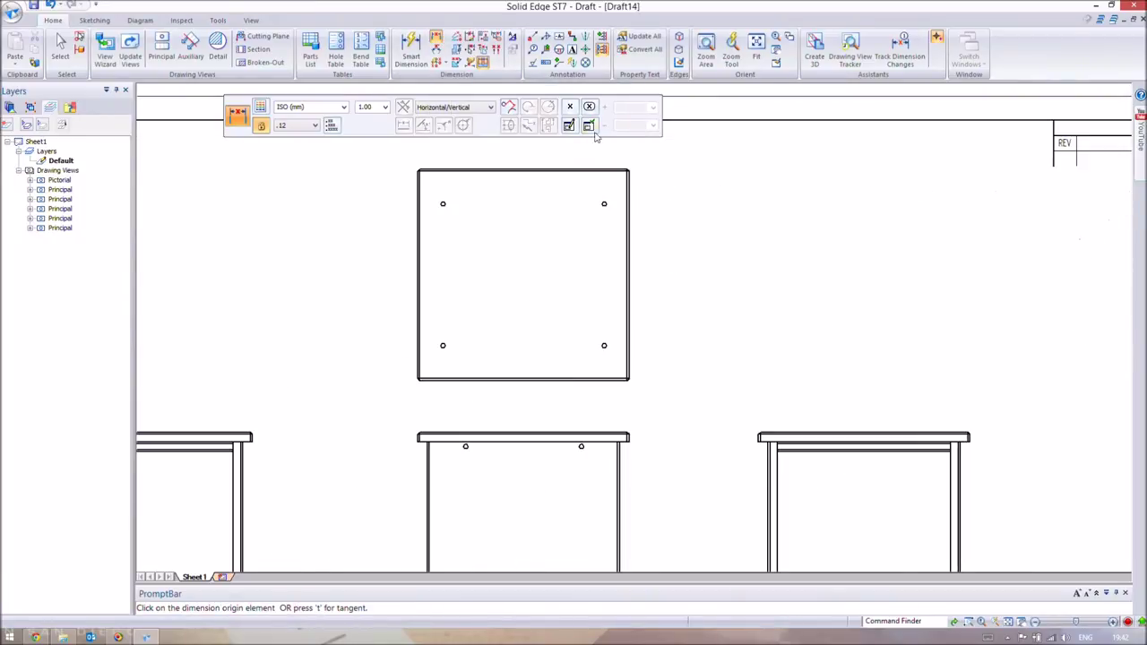
left_click(410, 49)
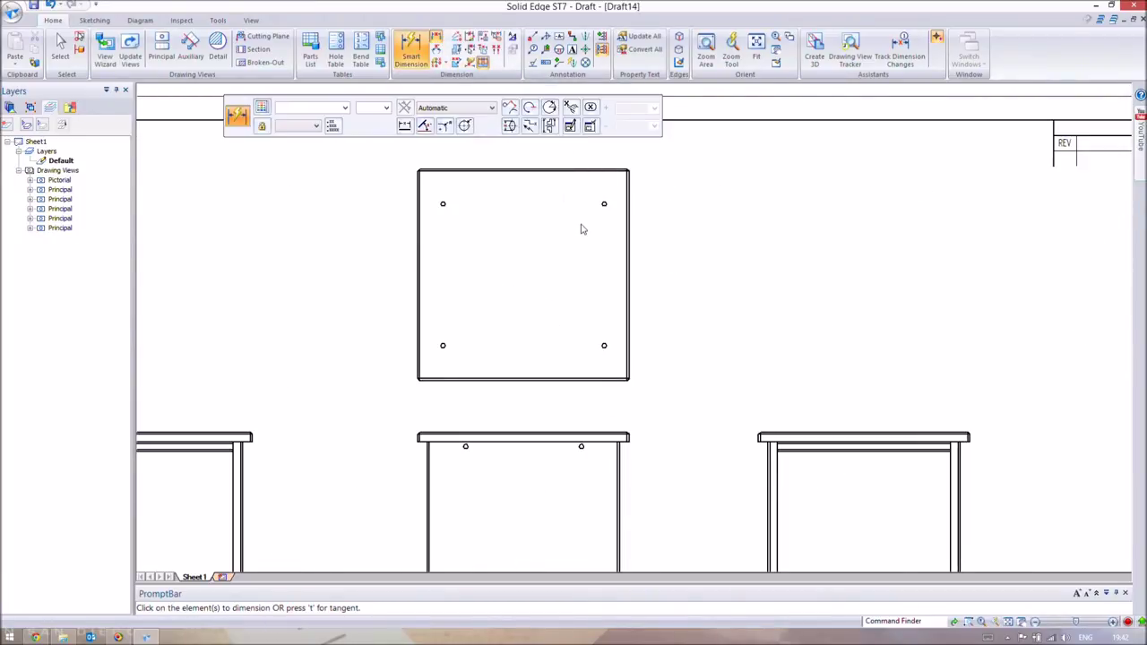
scroll(632, 206, "up", 2)
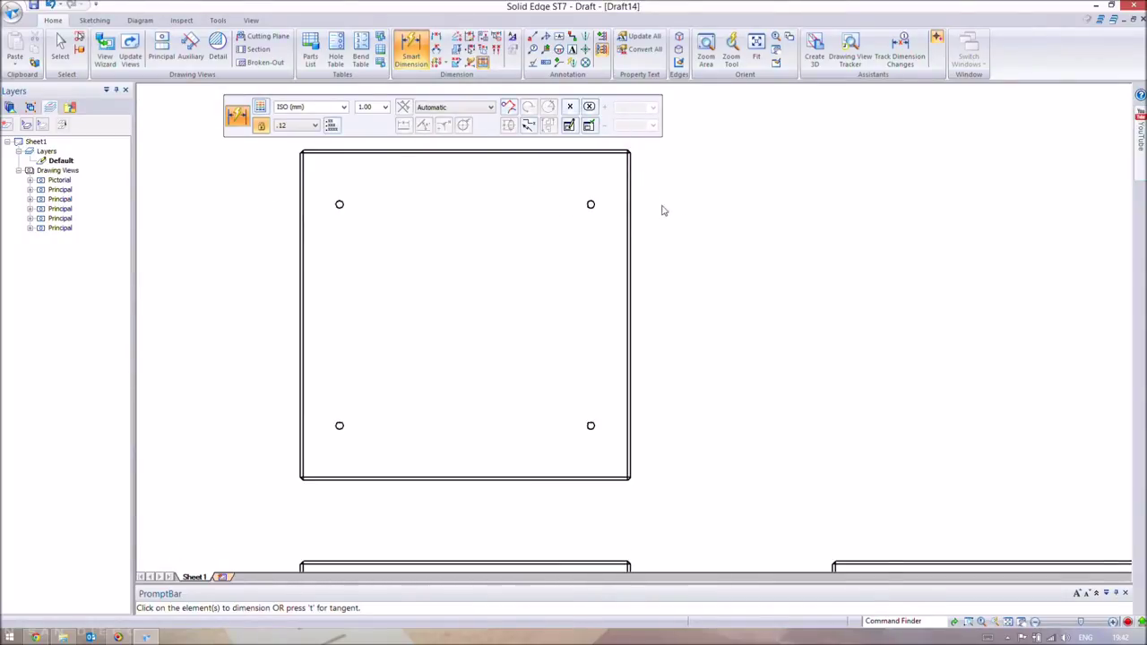
left_click(635, 411)
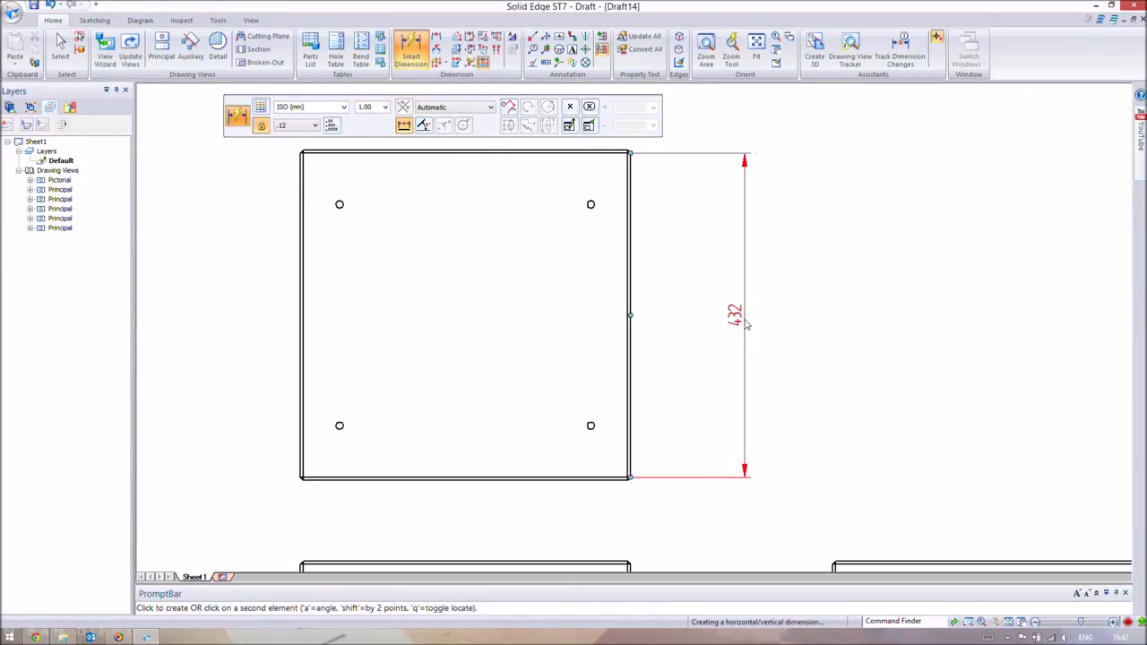
key("Escape")
Add a vertical Distance Between dimension from the top edge to the bottom edge of the upper view, placed to its right.
left_click(435, 38)
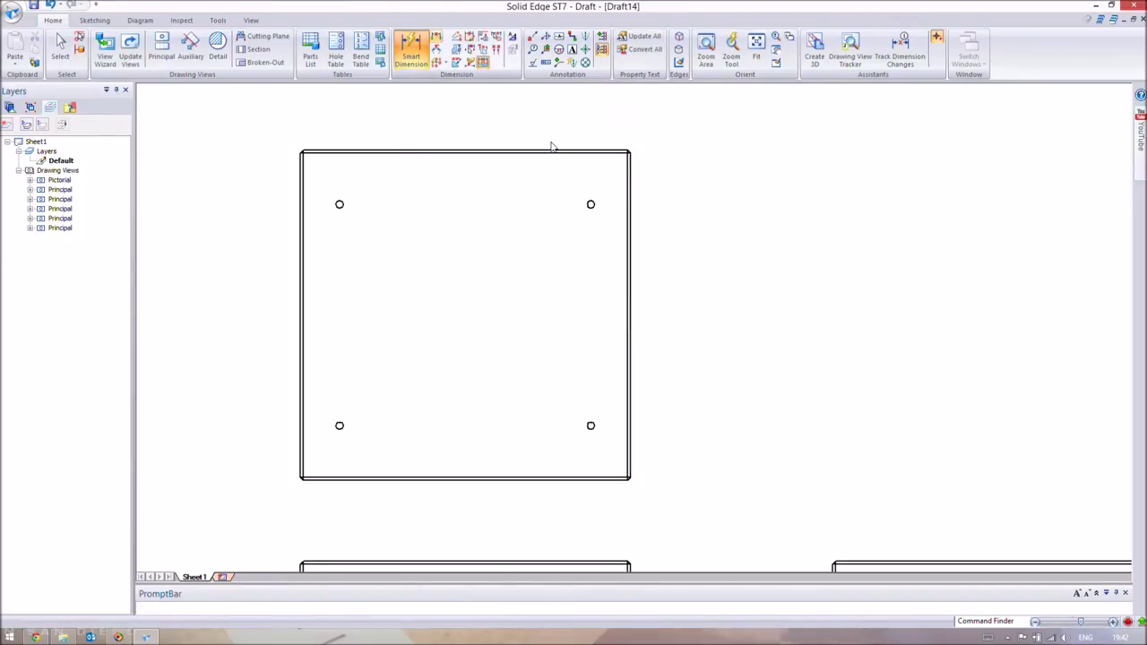
left_click(560, 154)
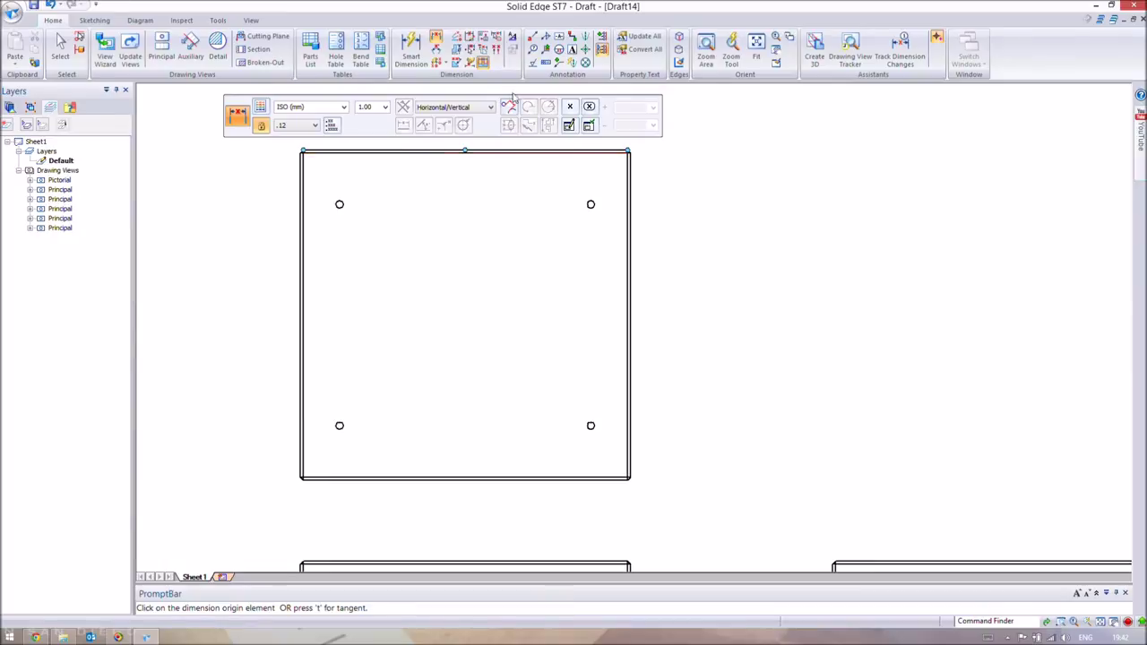
scroll(632, 259, "up", 2)
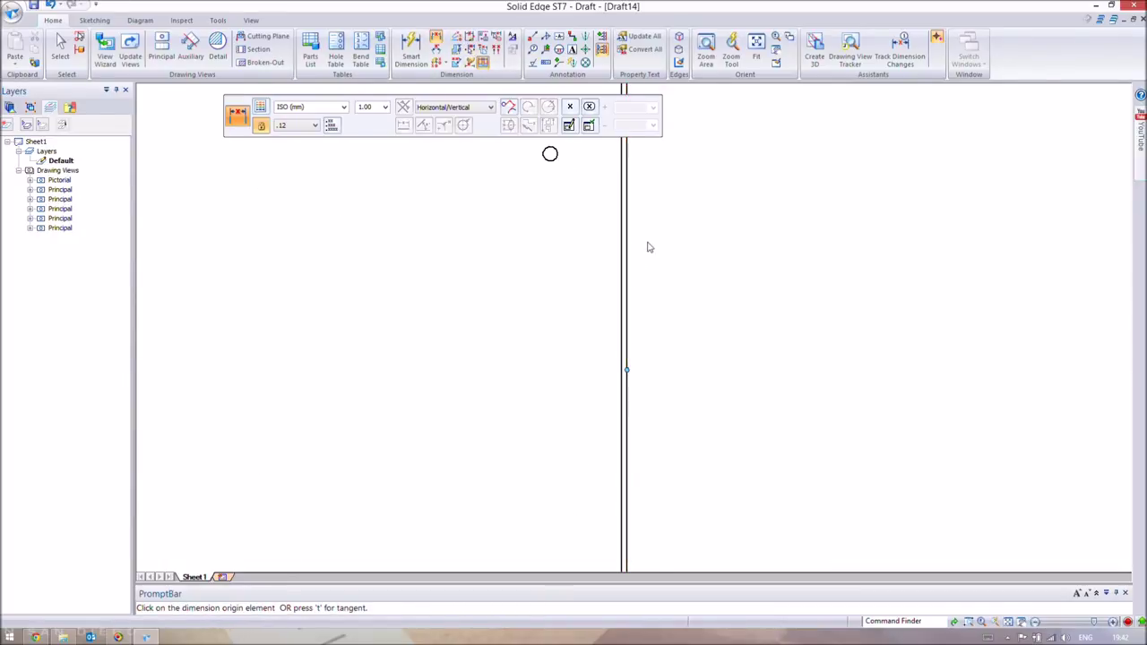
left_click(660, 161)
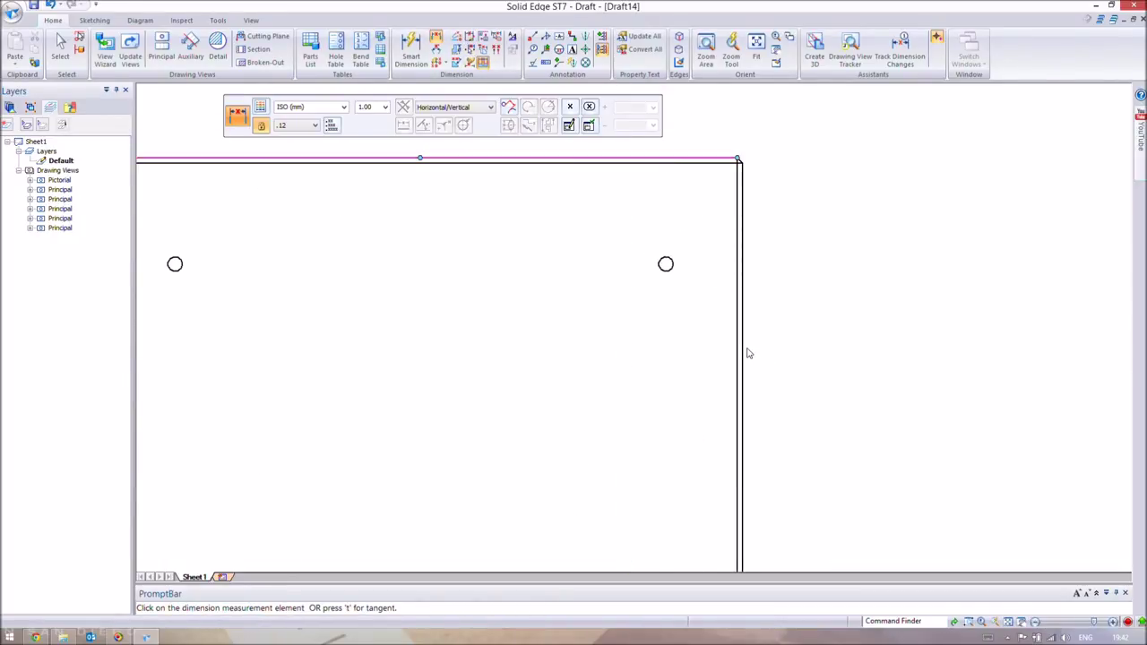
middle_click_drag(751, 323, 763, 159)
left_click(714, 531)
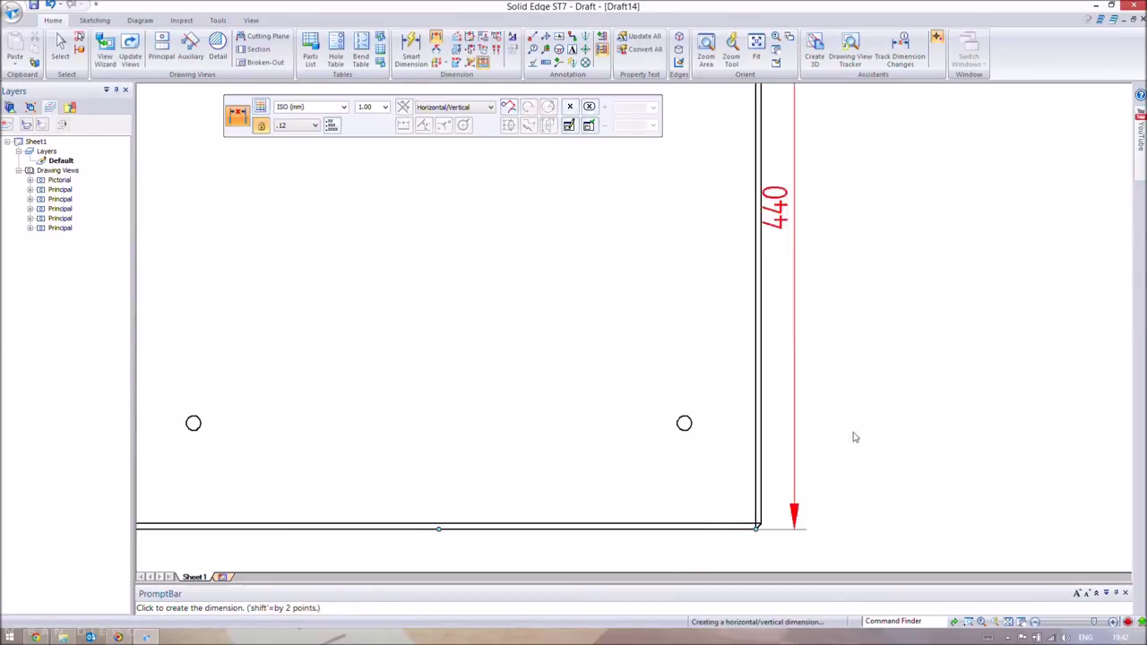
scroll(903, 367, "down", 1)
scroll(904, 368, "down", 1)
left_click(904, 367)
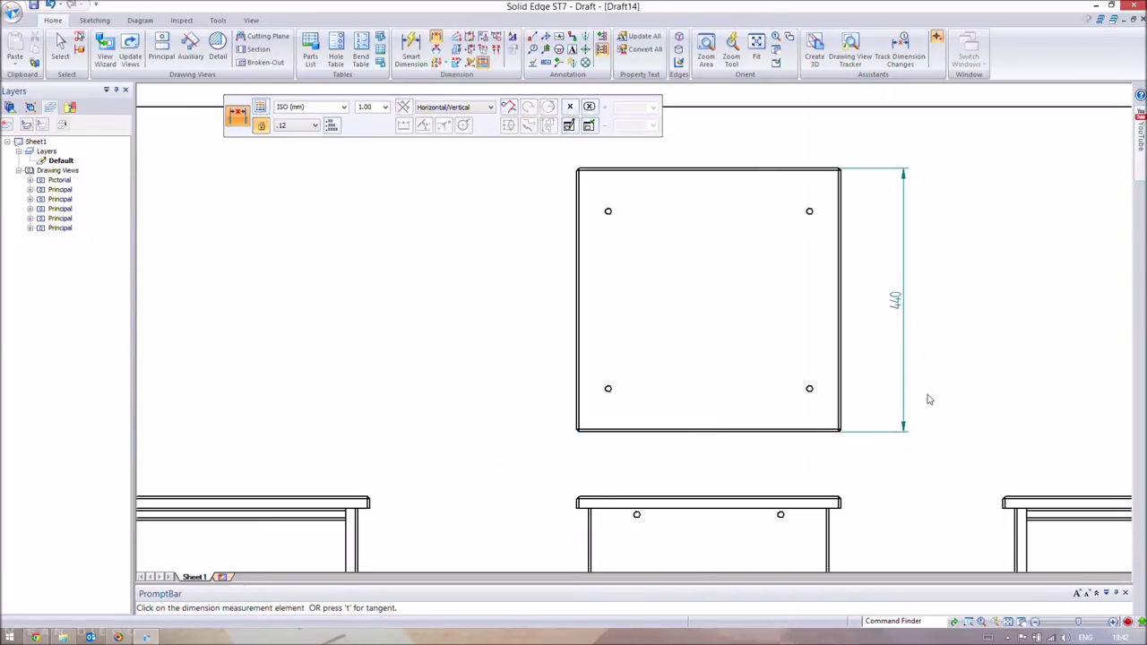
Set the text scale of the upper view's vertical dimension to 2.0.
middle_click_drag(928, 375, 789, 374)
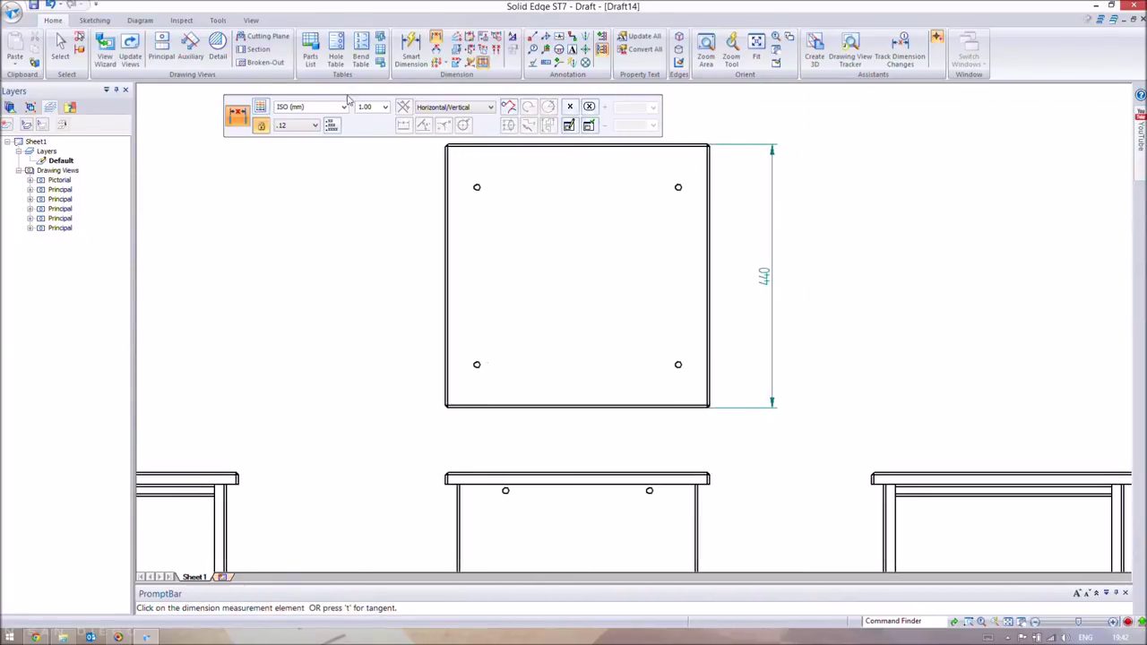
left_click(60, 43)
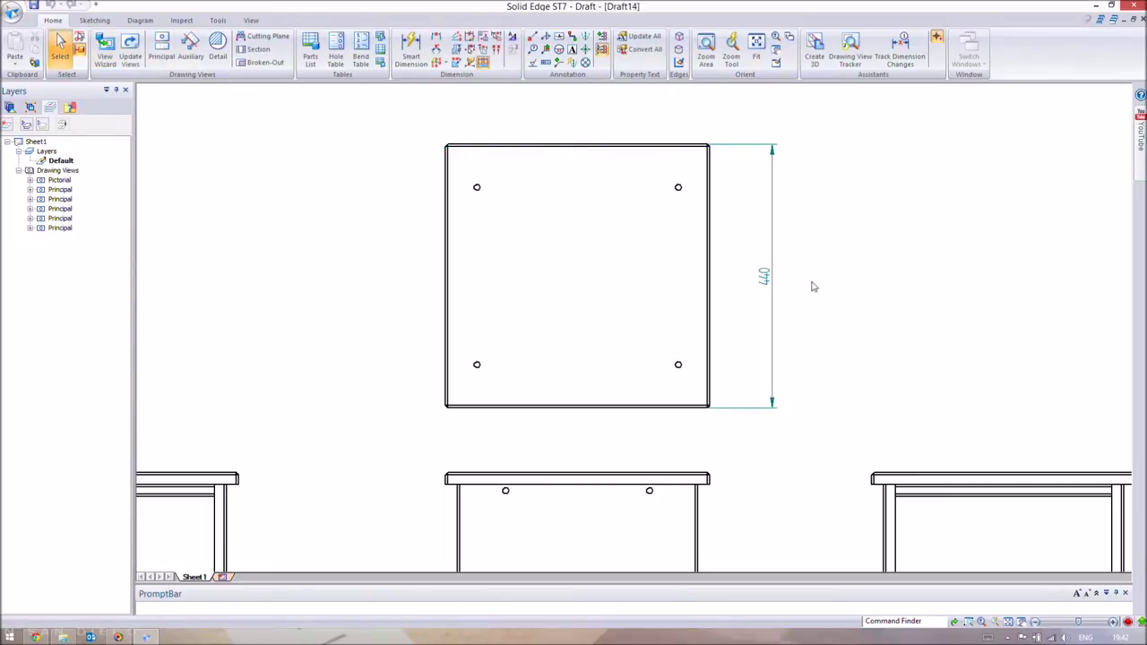
left_click(766, 280)
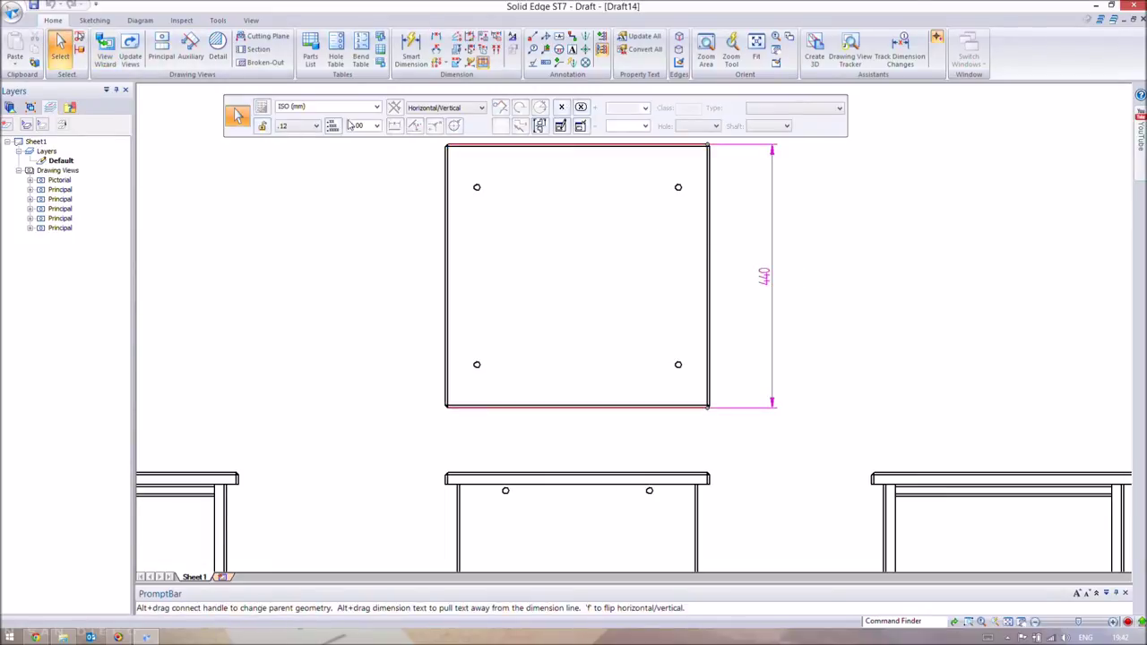
left_click(361, 126)
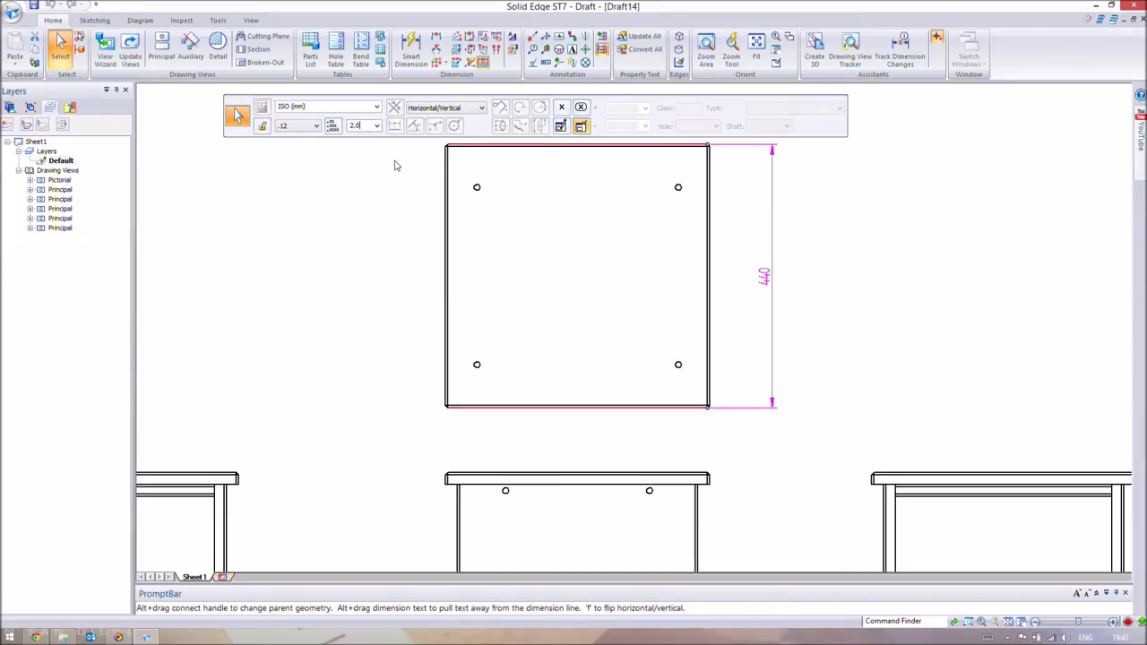
key("Return")
left_click(845, 328)
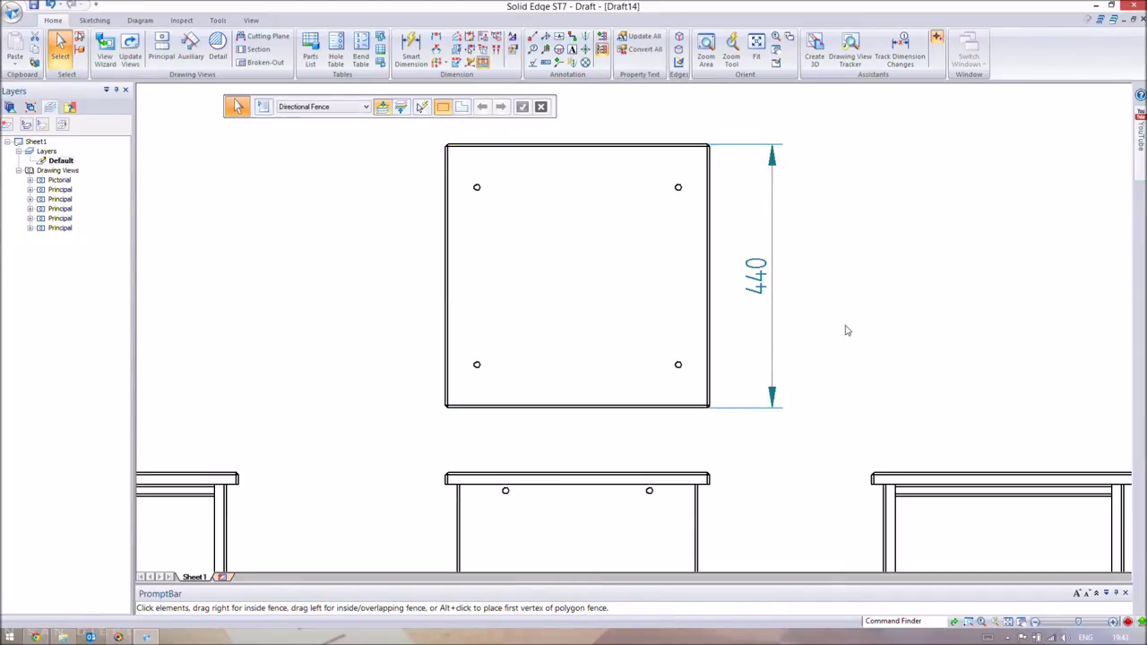
Add a vertical Distance Between dimension from the tabletop's upper edge to the foot's bottom edge in the left-hand view, placed to its right.
scroll(830, 409, "down", 5)
middle_click_drag(809, 339, 922, 302)
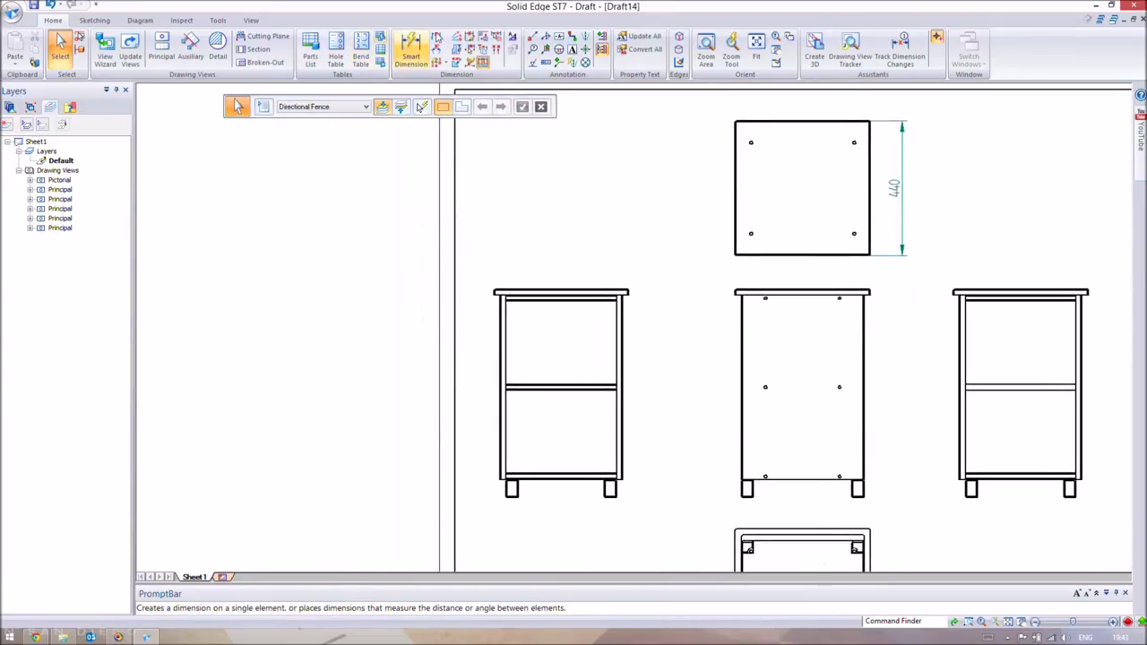
left_click(437, 37)
scroll(610, 331, "up", 5)
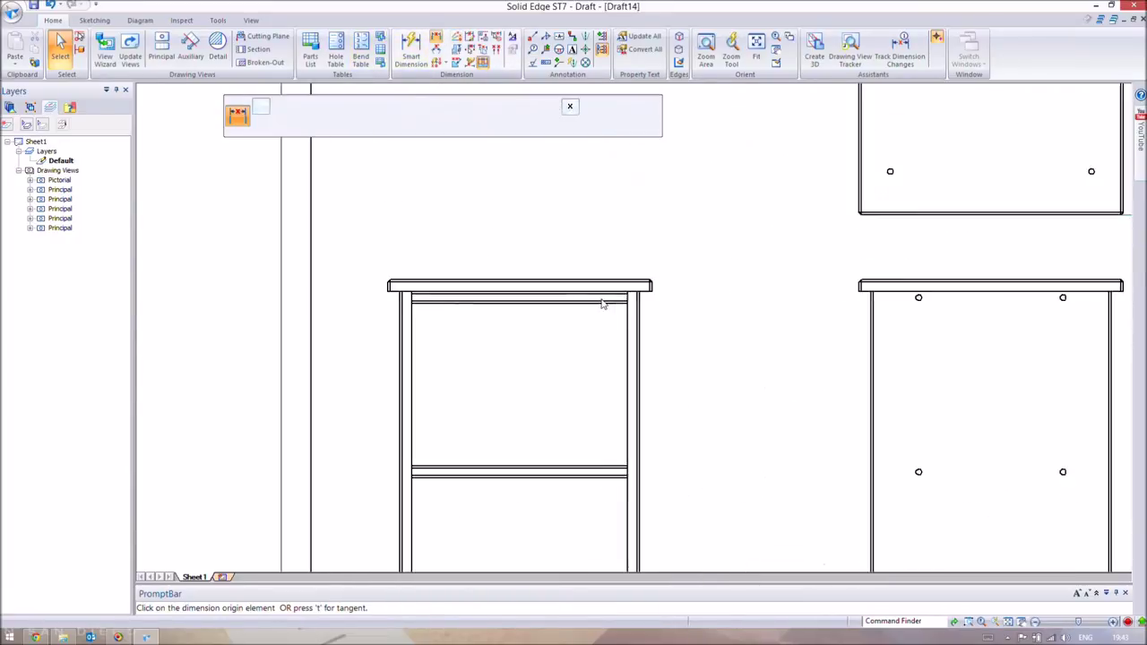
left_click(596, 264)
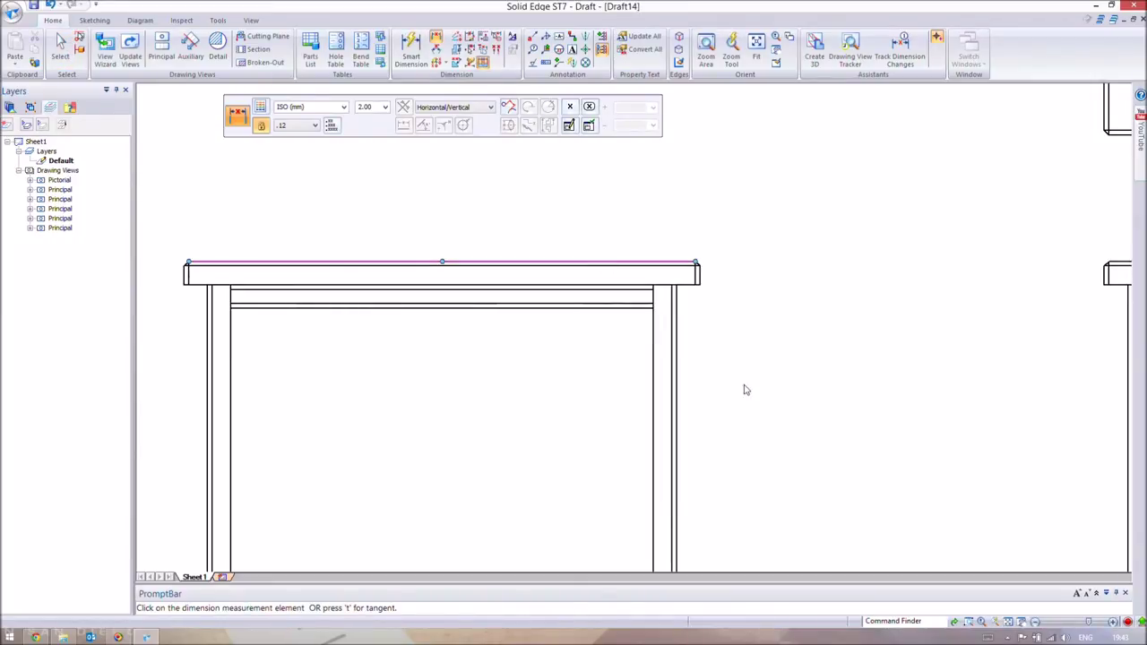
scroll(717, 430, "down", 3)
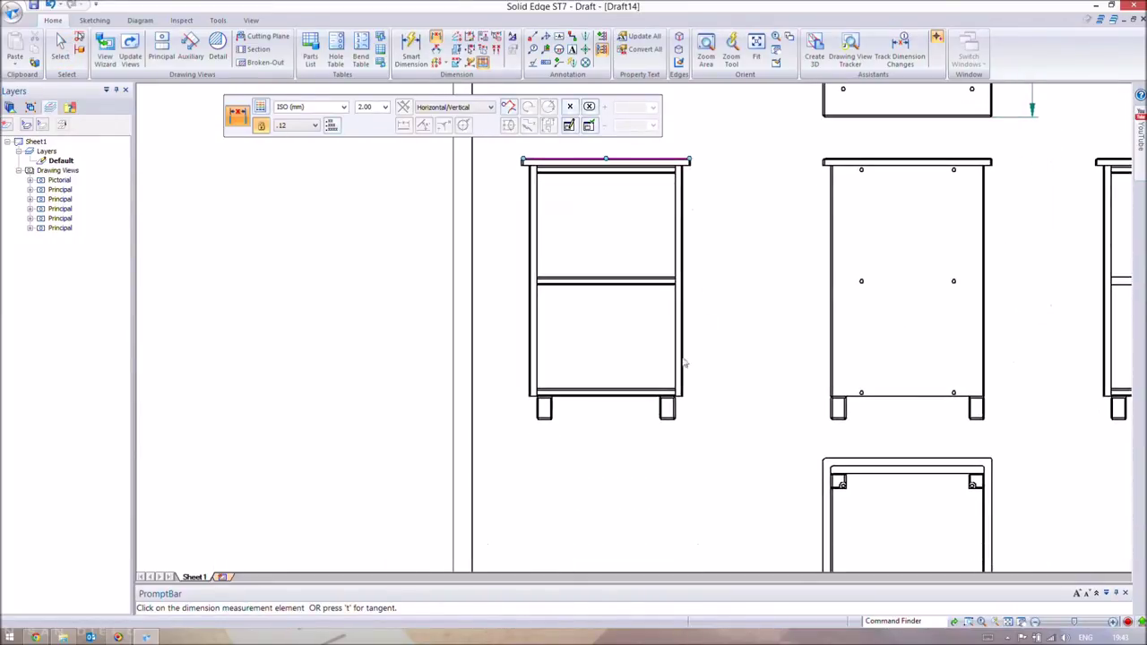
scroll(681, 422, "up", 4)
left_click(662, 351)
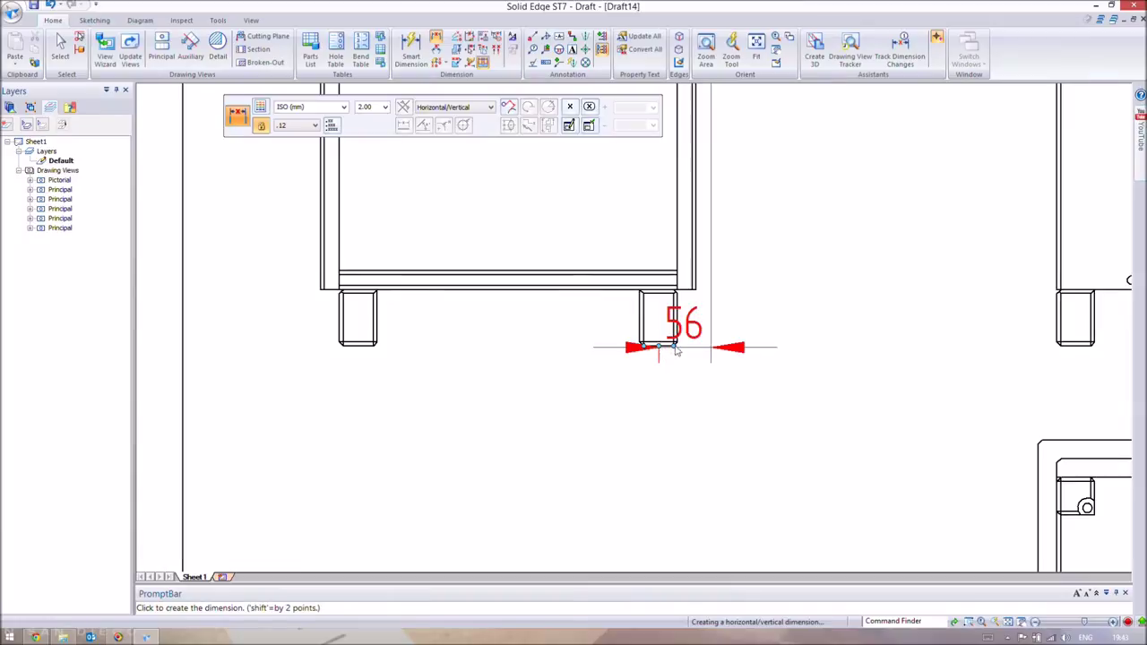
scroll(791, 294, "down", 3)
left_click(789, 238)
scroll(708, 341, "down", 1)
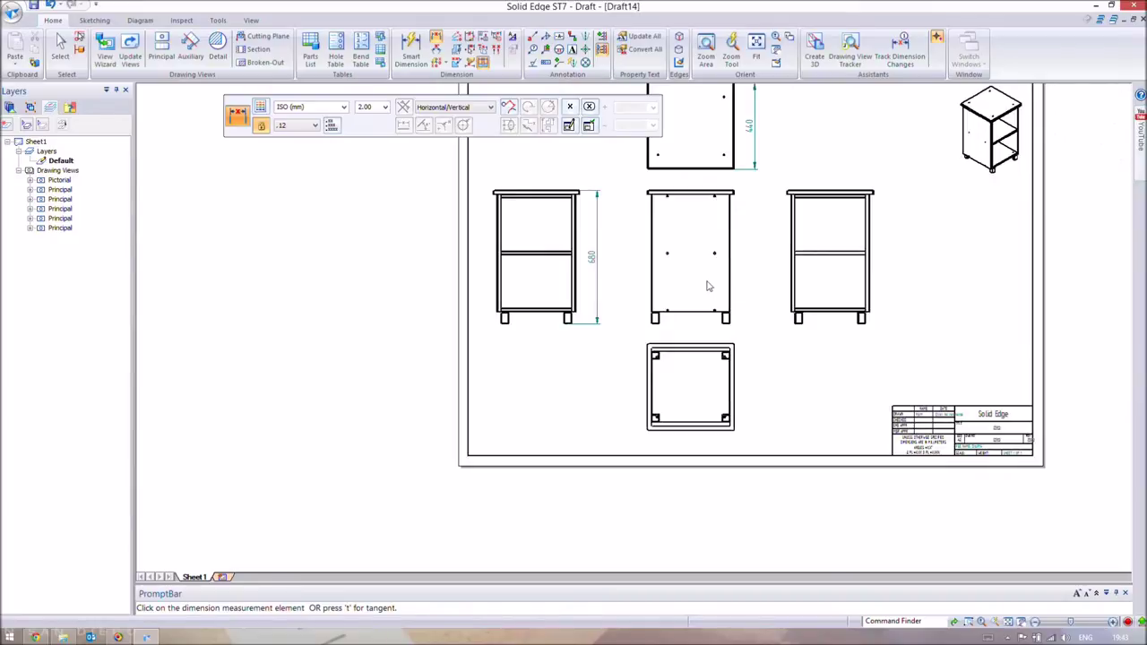
Add a horizontal Distance Between dimension between the two outer side edges of the central view, placed across its panel.
scroll(708, 286, "up", 5)
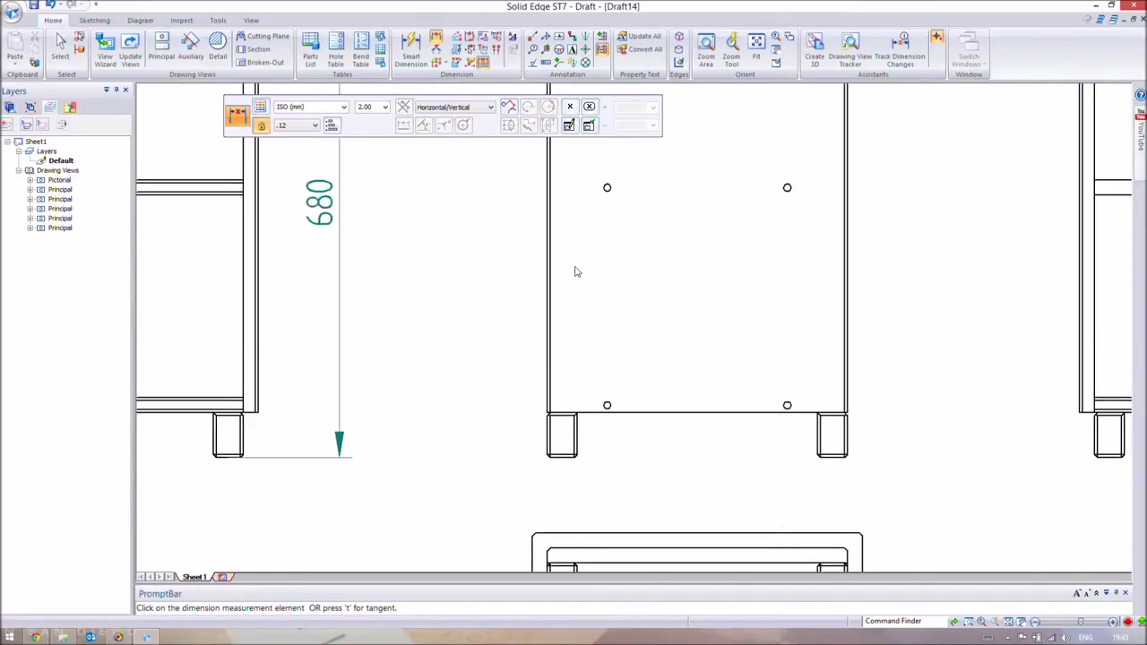
scroll(576, 272, "up", 3)
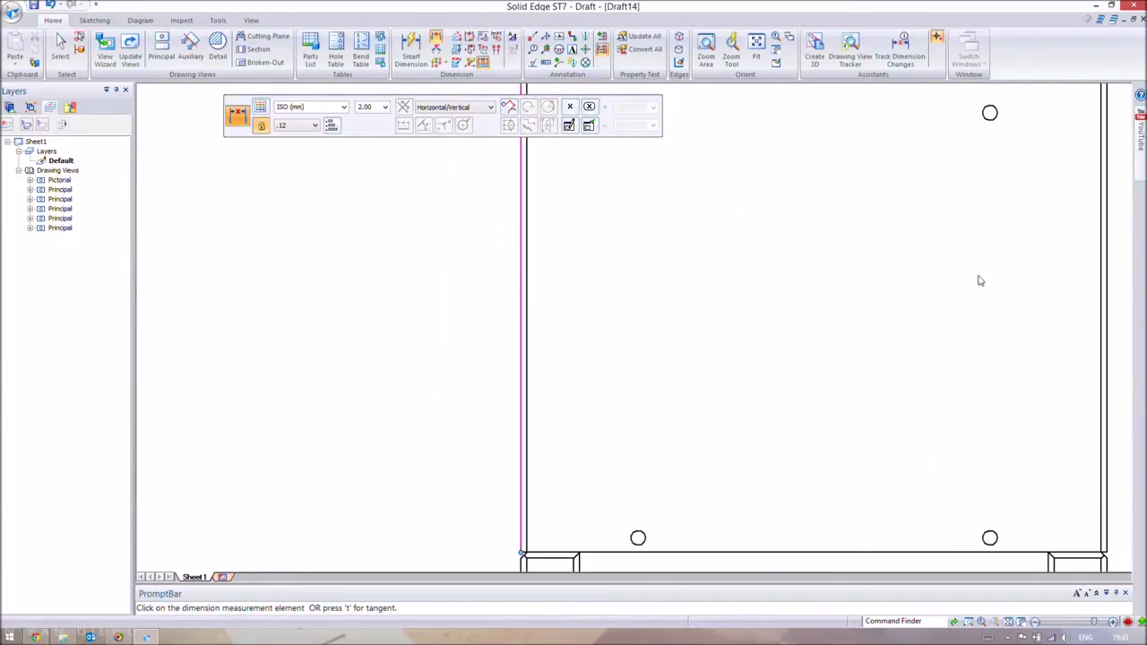
left_click(1108, 286)
left_click(924, 310)
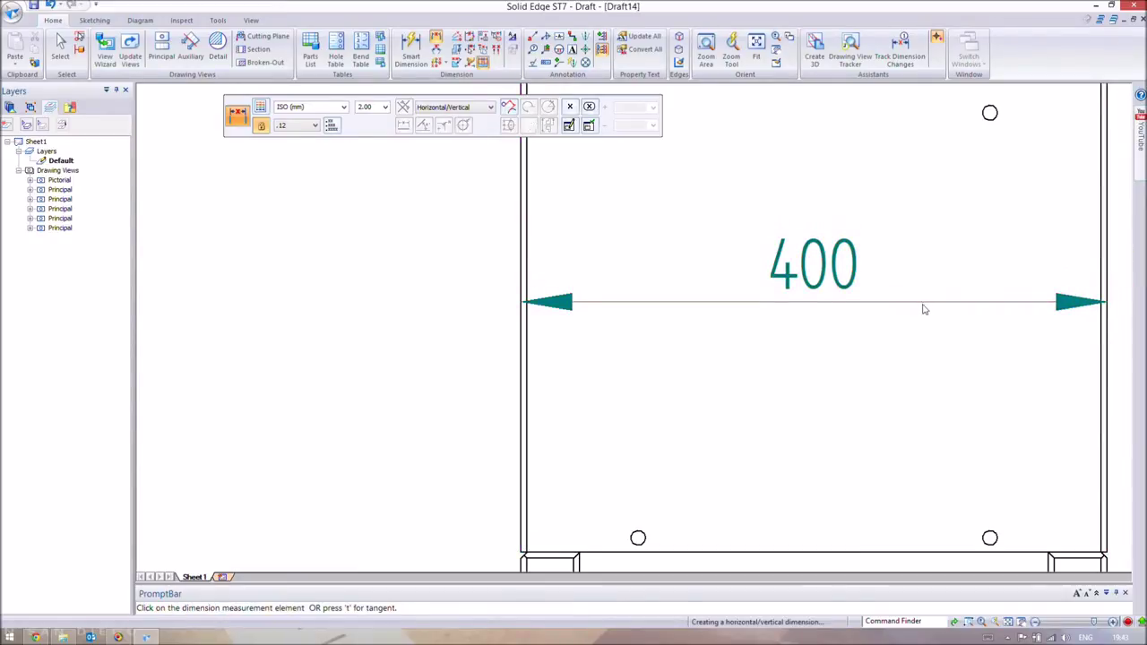
scroll(924, 309, "down", 6)
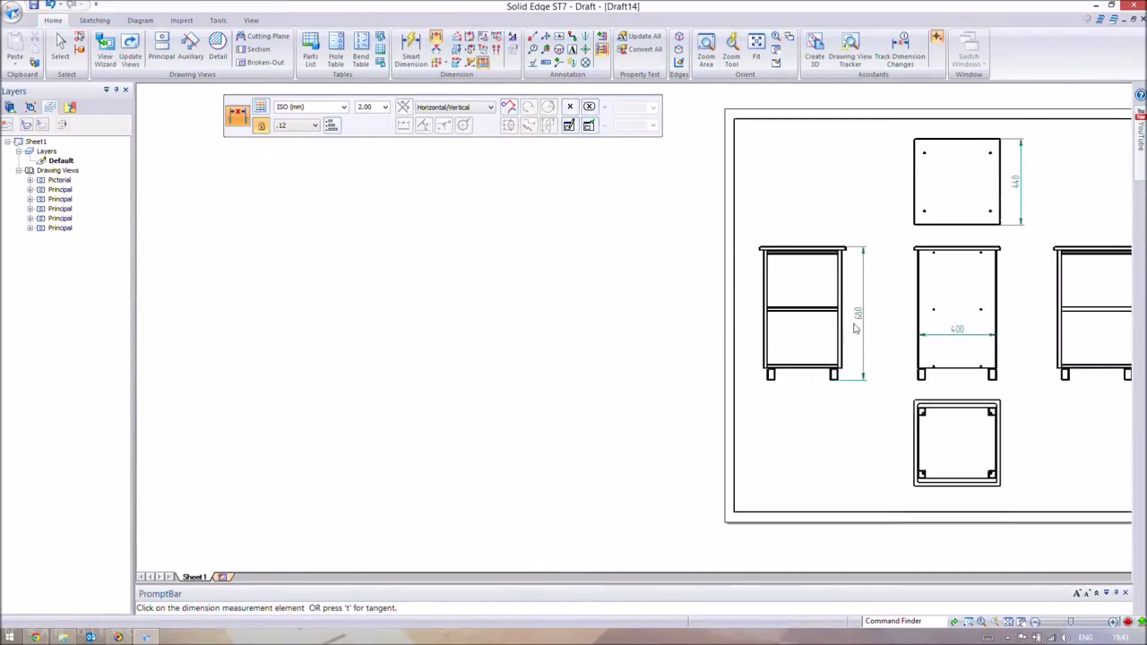
key("ctrl+shift+f")
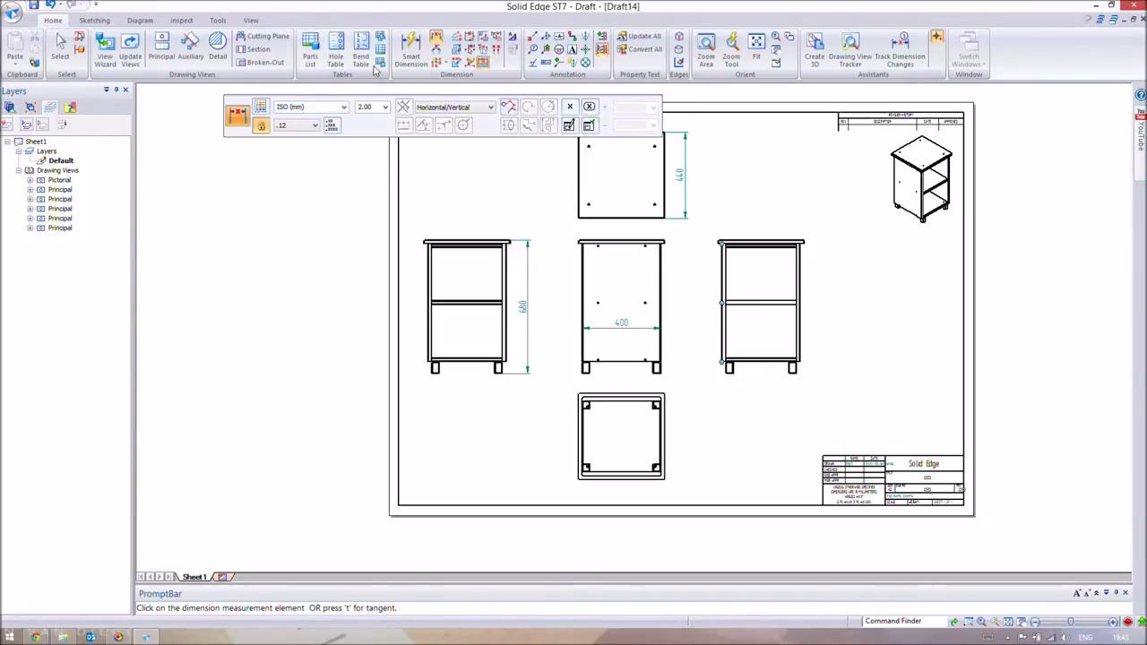
Add a Smart Dimension for the diameter of the lower-left foot's small hole in the bottom view, with its text inside the view.
left_click(411, 49)
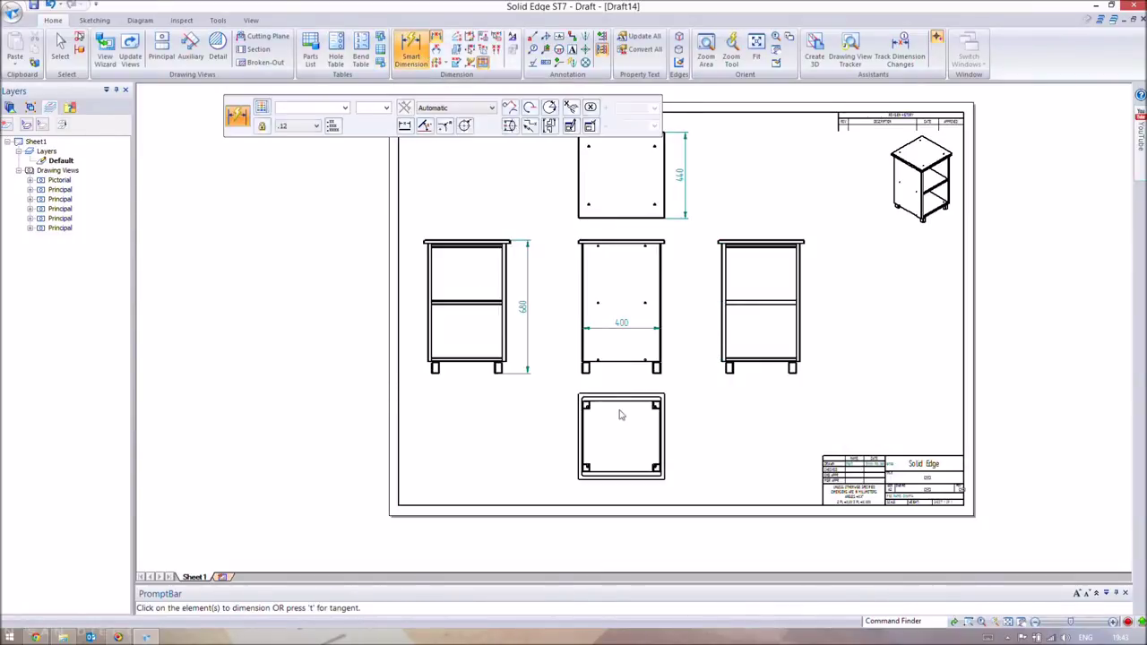
scroll(553, 393, "down", 3)
scroll(691, 422, "up", 8)
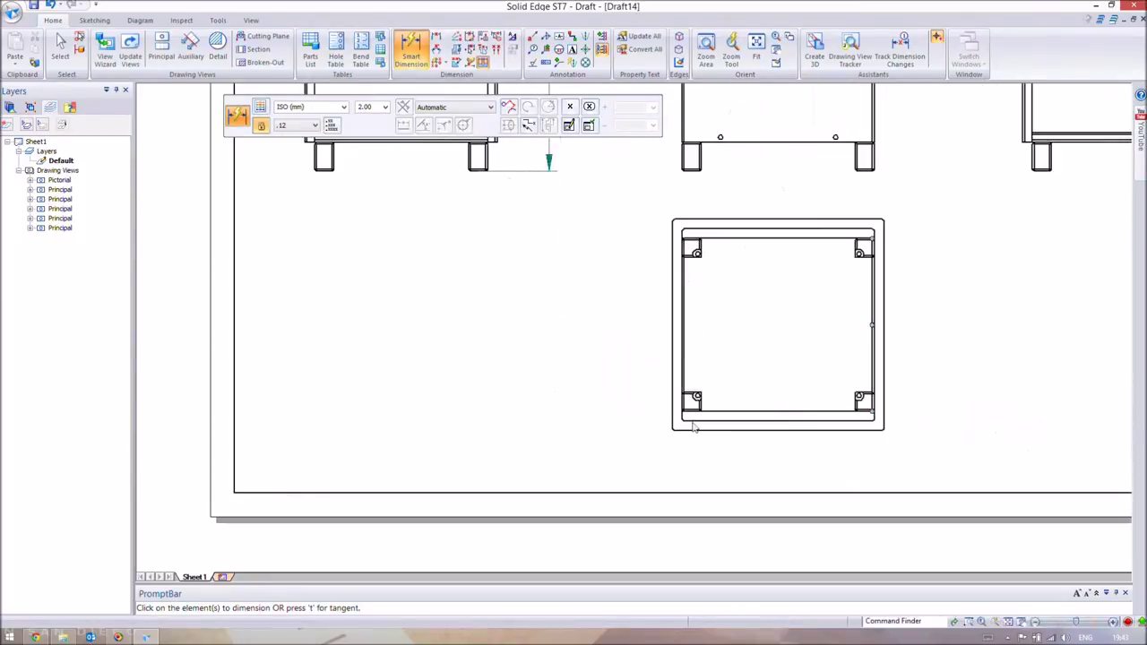
scroll(693, 369, "up", 5)
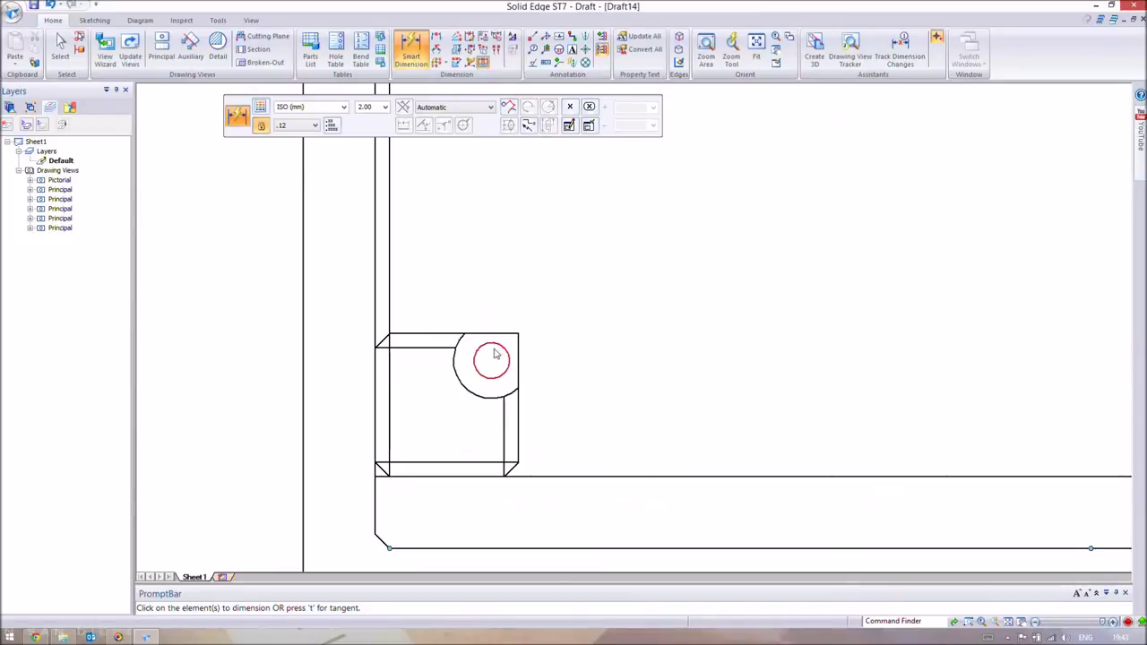
left_click(504, 353)
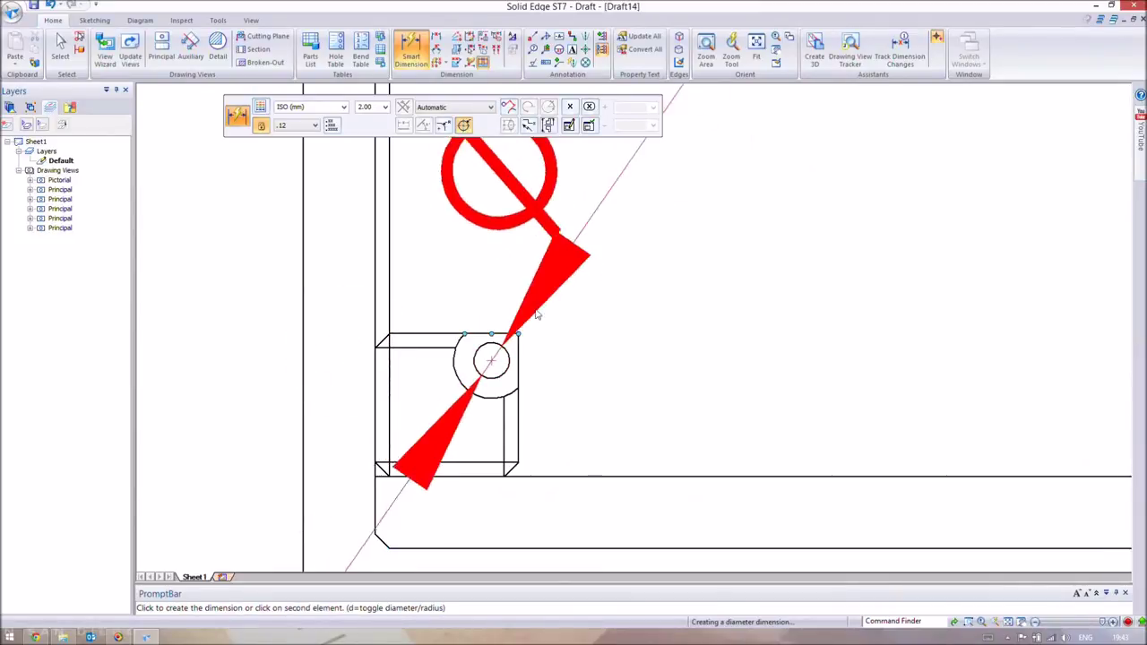
left_click(663, 334)
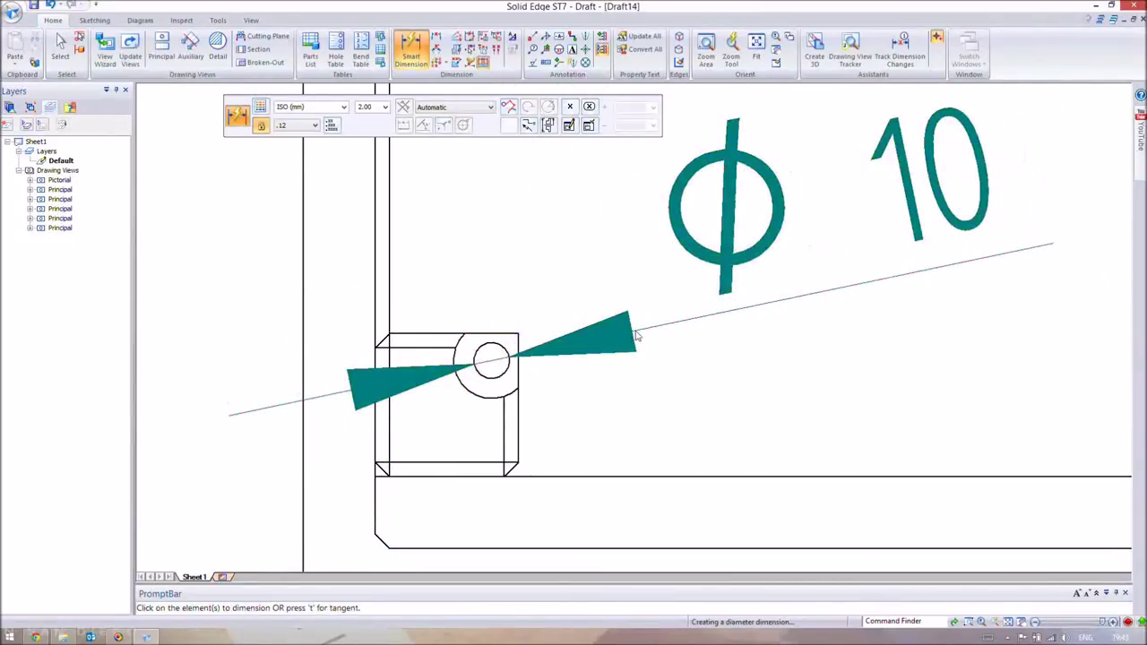
scroll(743, 383, "down", 5)
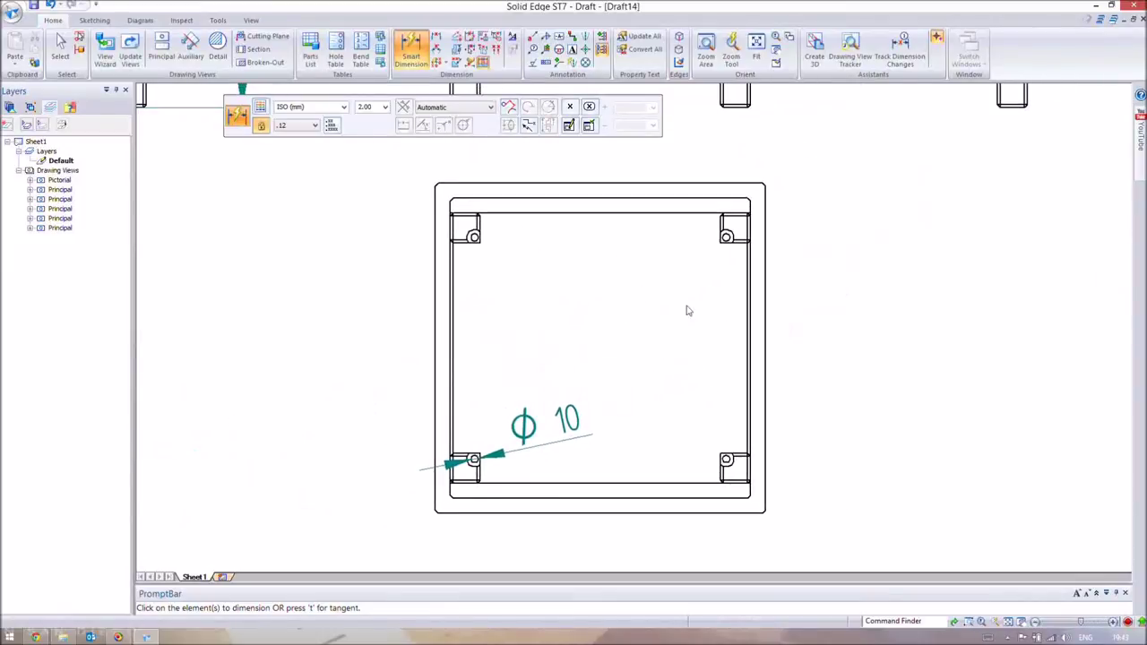
scroll(704, 312, "down", 5)
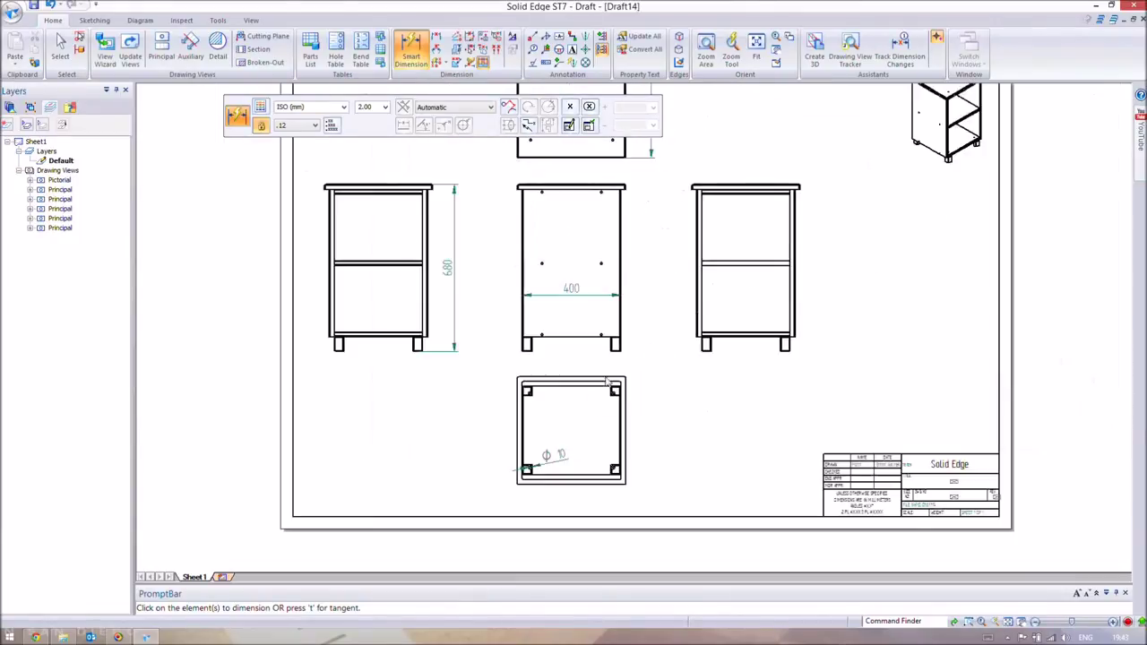
left_click(52, 57)
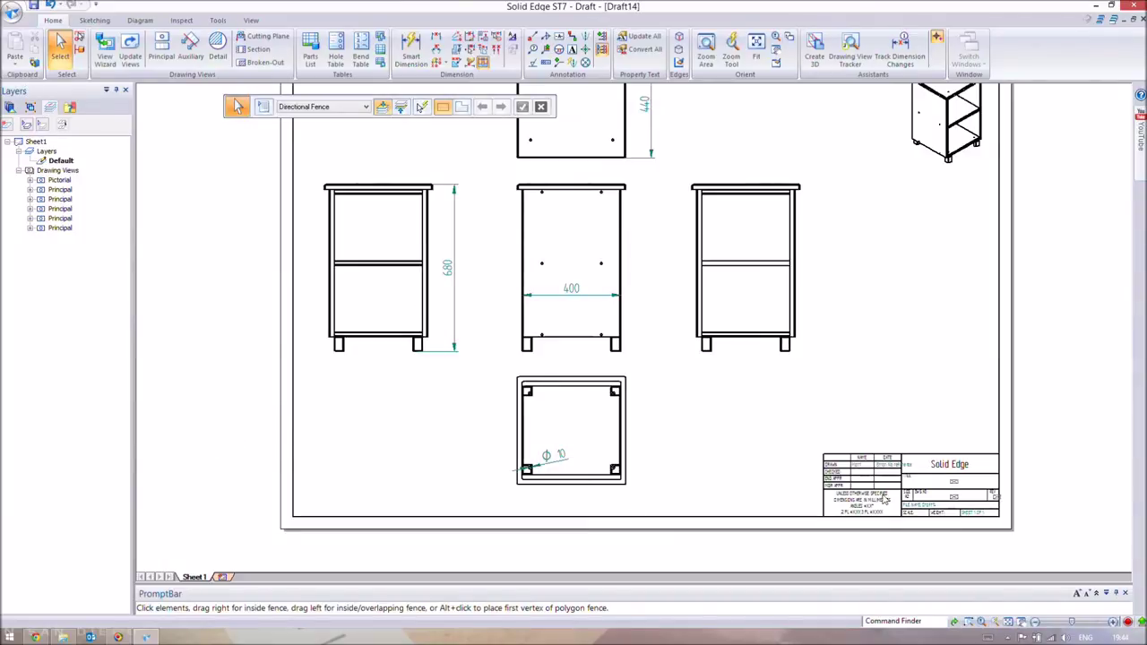
Turn on the display of the background sheets.
mouse_move(913, 430)
middle_mouse_down()
mouse_move(896, 468)
mouse_move(819, 469)
middle_mouse_up()
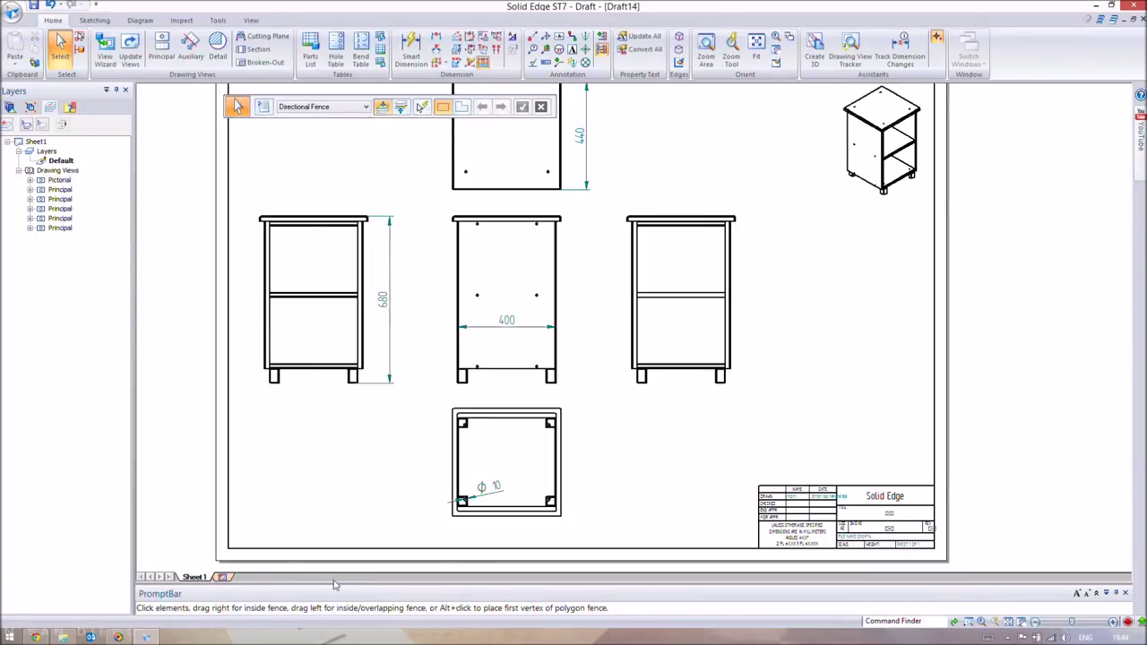
right_click(196, 578)
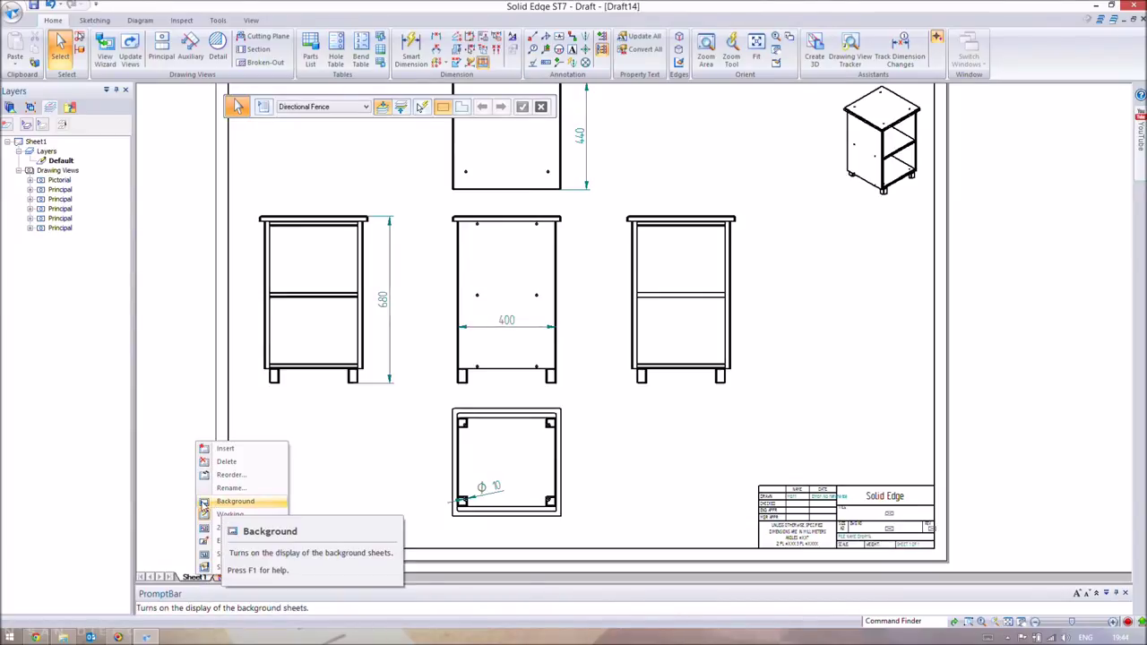
left_click(205, 506)
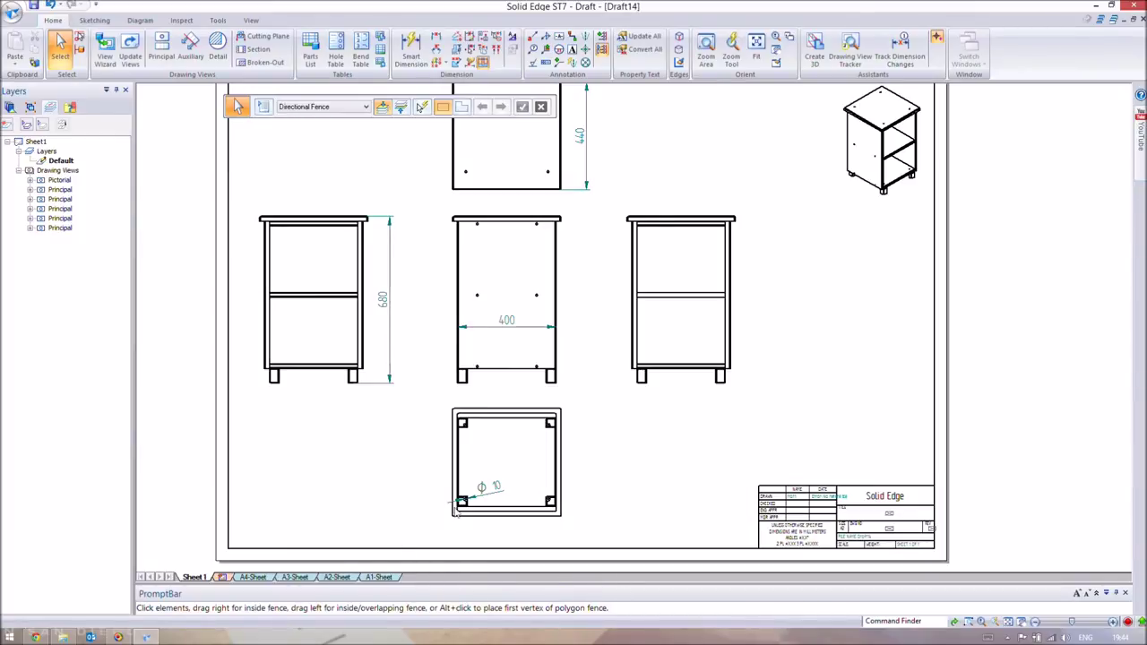
Check the size and background settings in Sheet 1's sheet setup and rename the sheet as Table_Assembly.
right_click(199, 576)
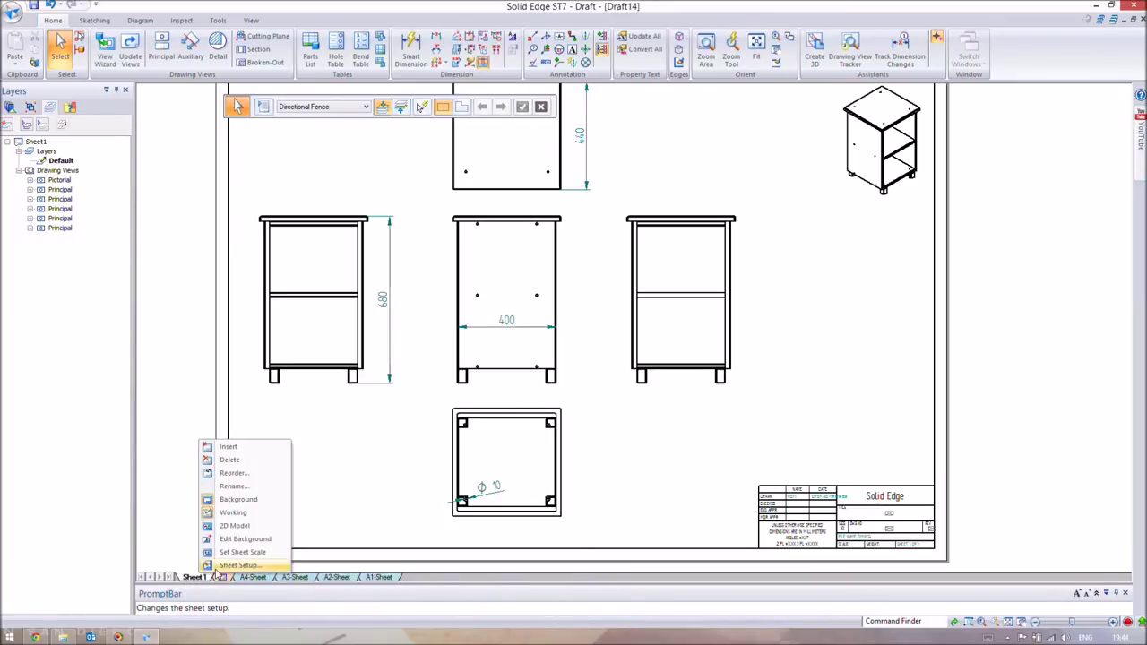
left_click(235, 565)
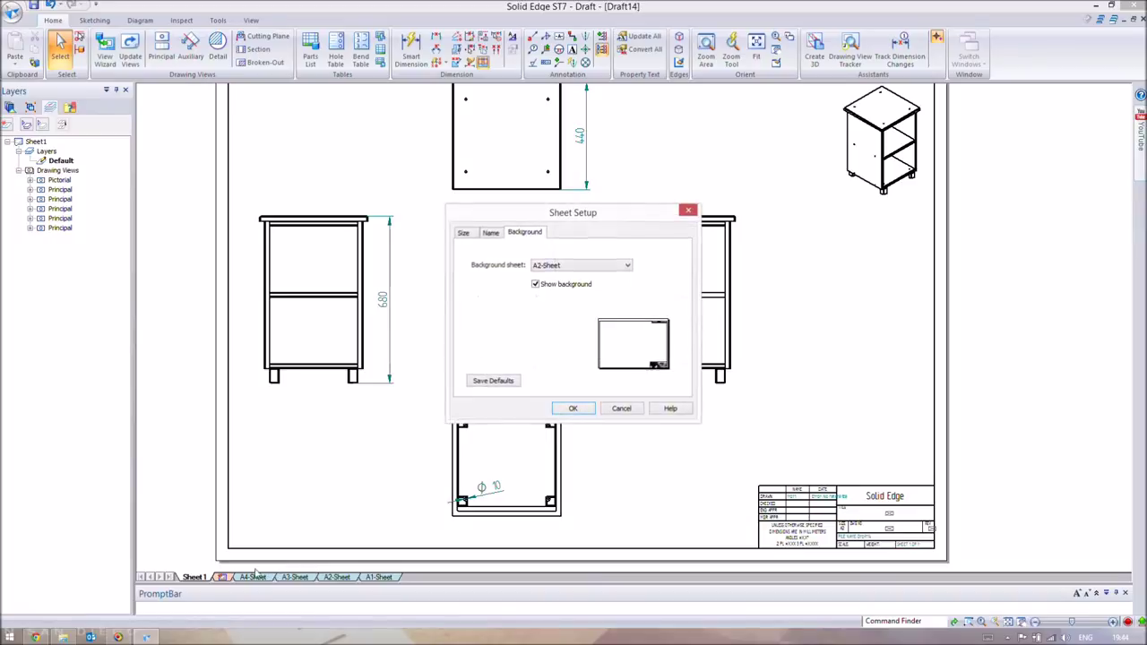
left_click(465, 233)
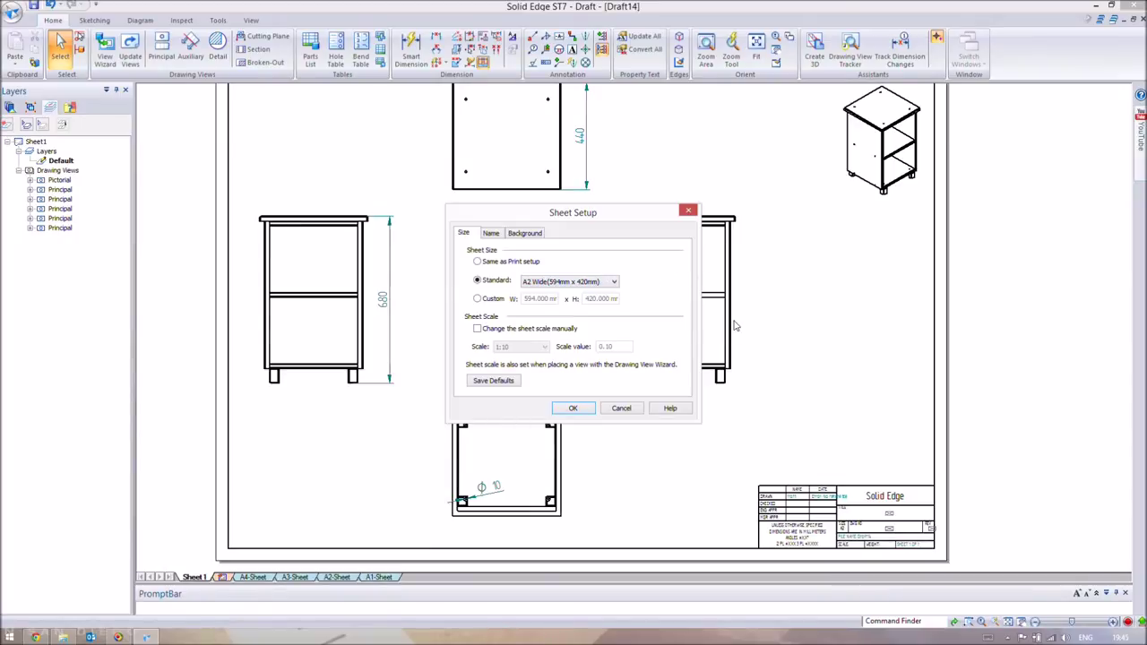
left_click(490, 234)
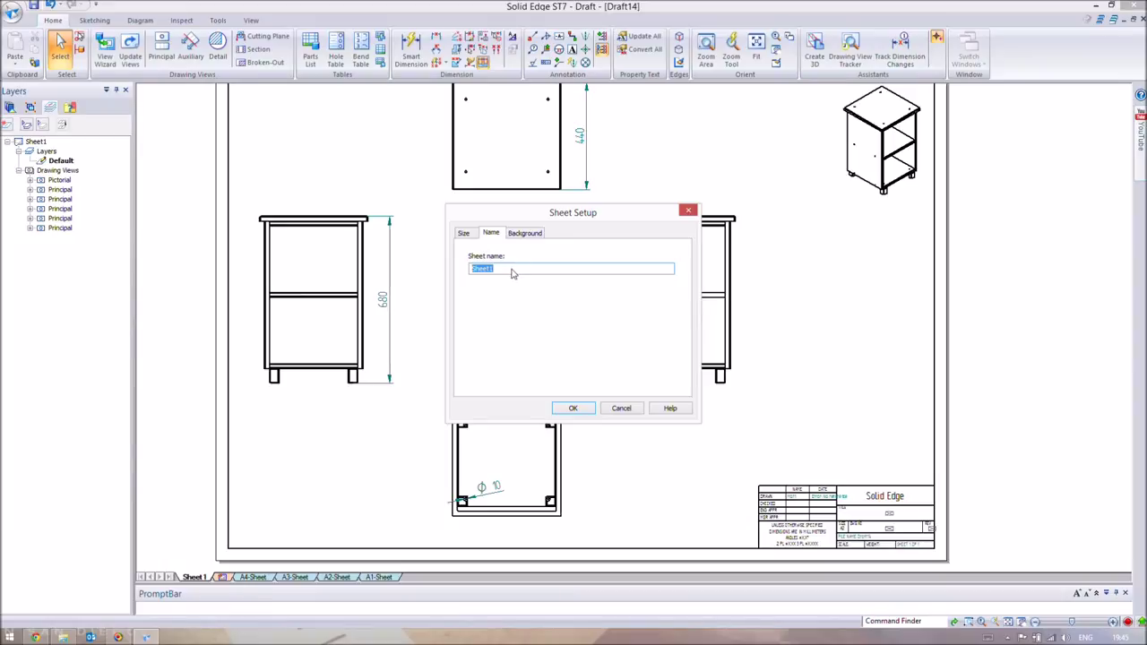
type("Assembly")
left_click(522, 235)
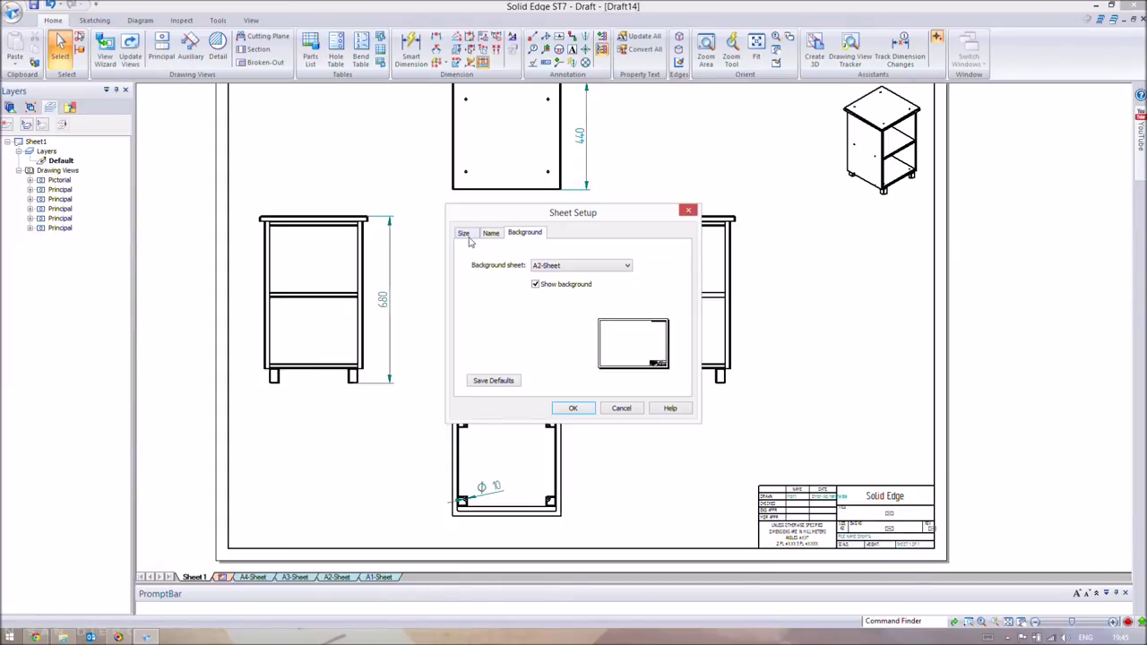
left_click(550, 267)
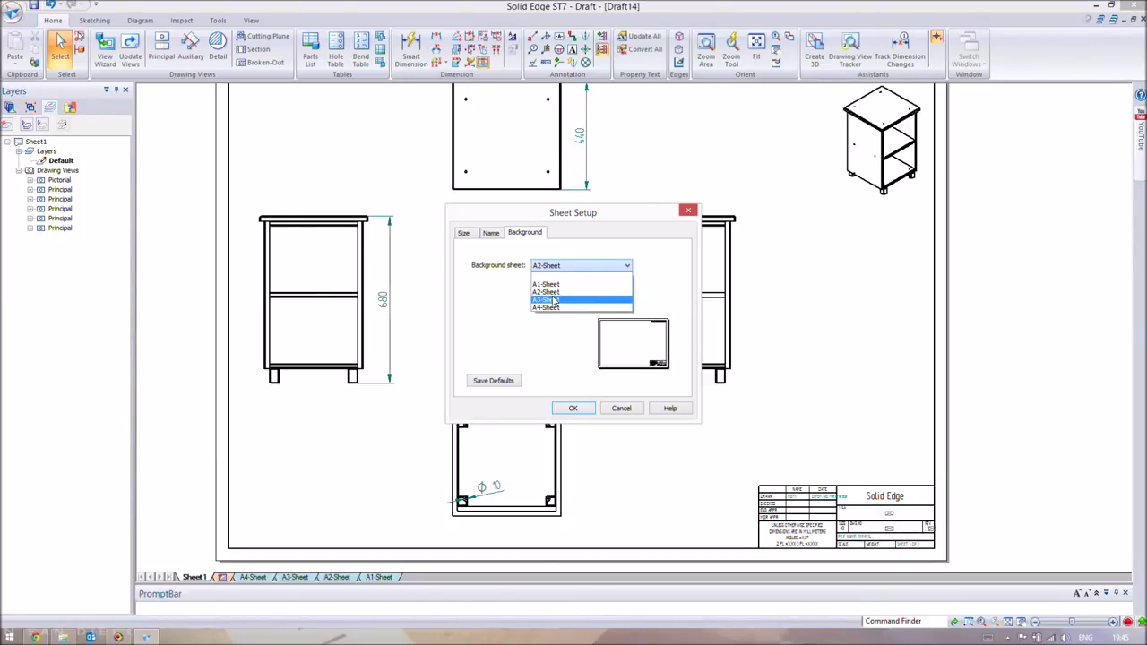
key("Escape")
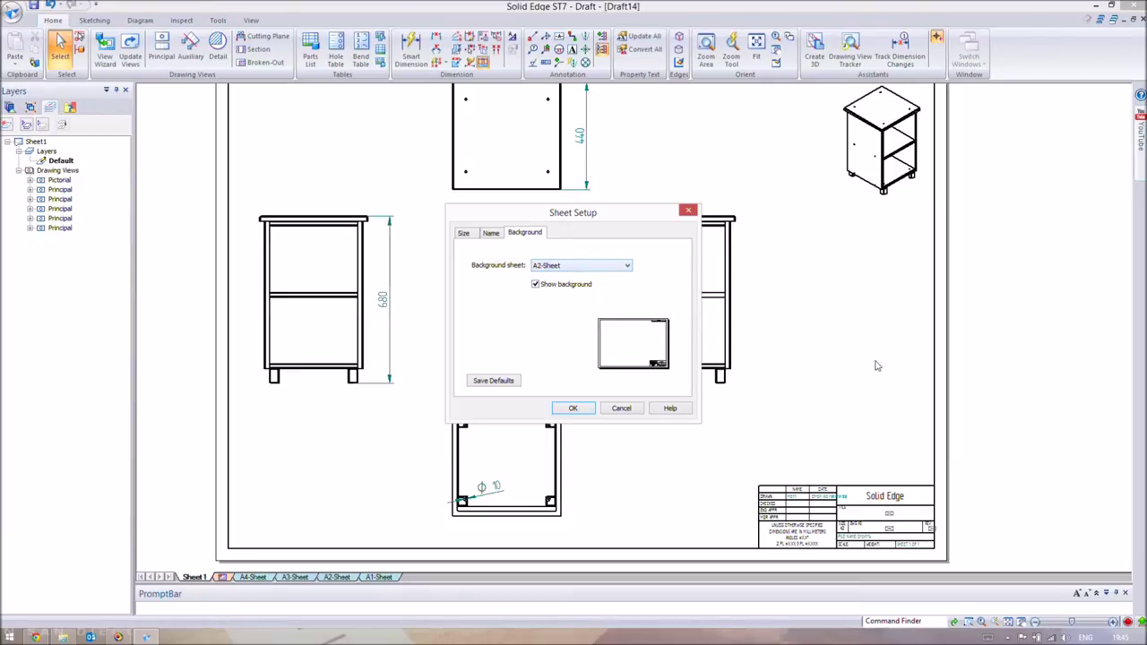
left_click(573, 409)
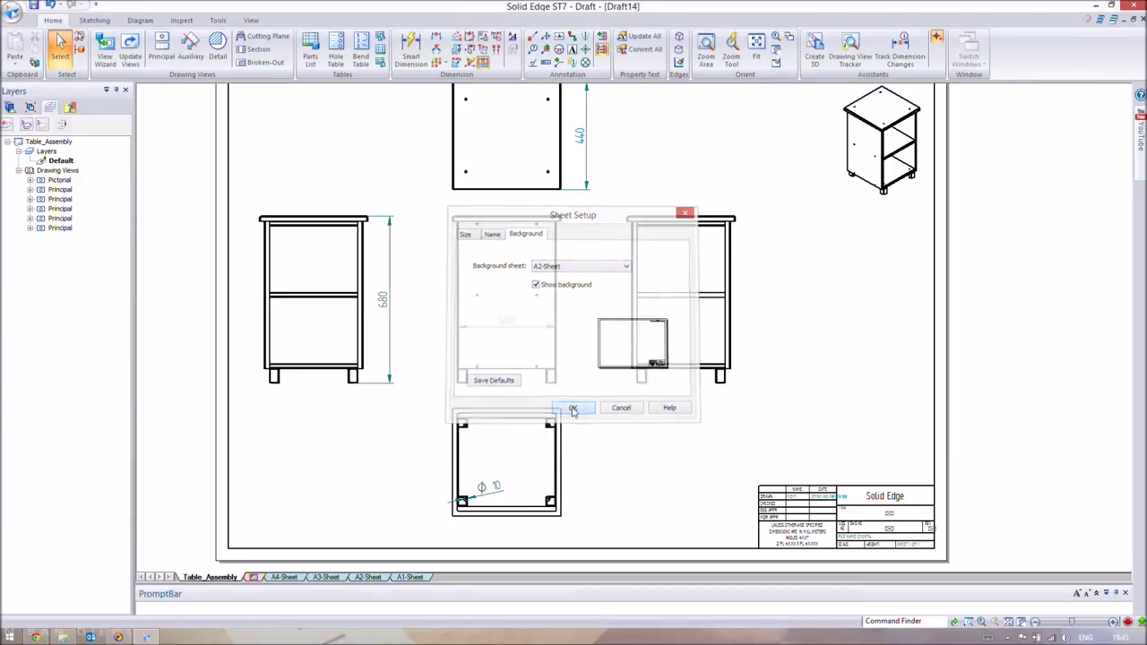
Examine the views on the Table_Assembly sheet and the fields of its title block.
mouse_move(695, 458)
middle_mouse_down()
mouse_move(610, 418)
mouse_move(387, 492)
middle_mouse_up()
middle_click_drag(542, 427, 650, 434)
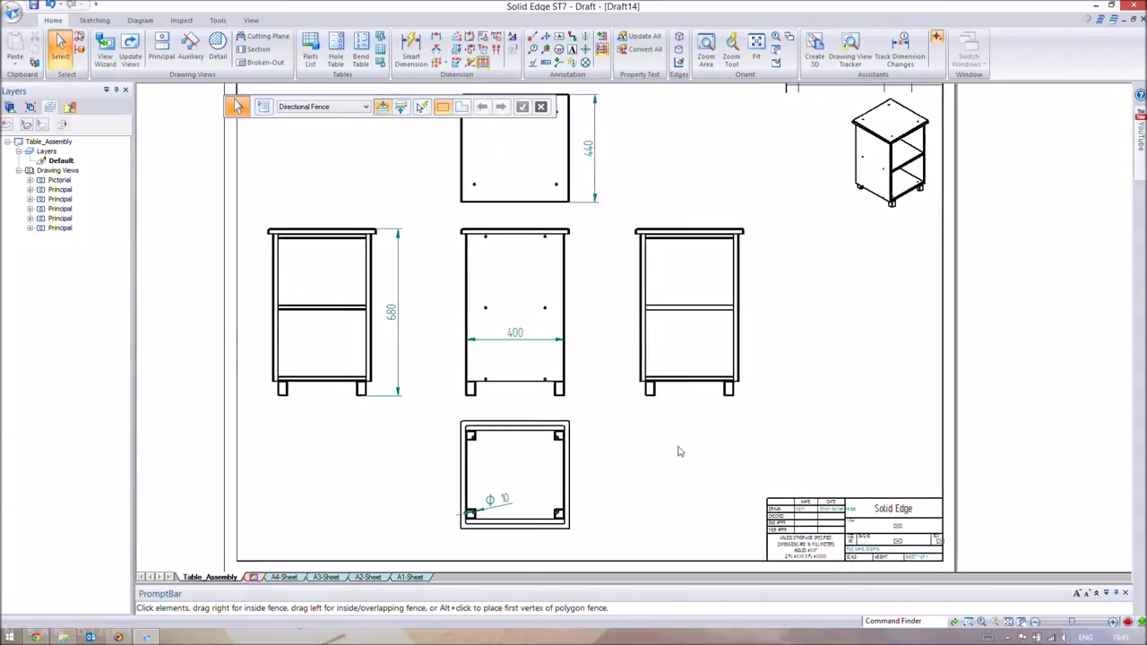
middle_click_drag(674, 471, 722, 504)
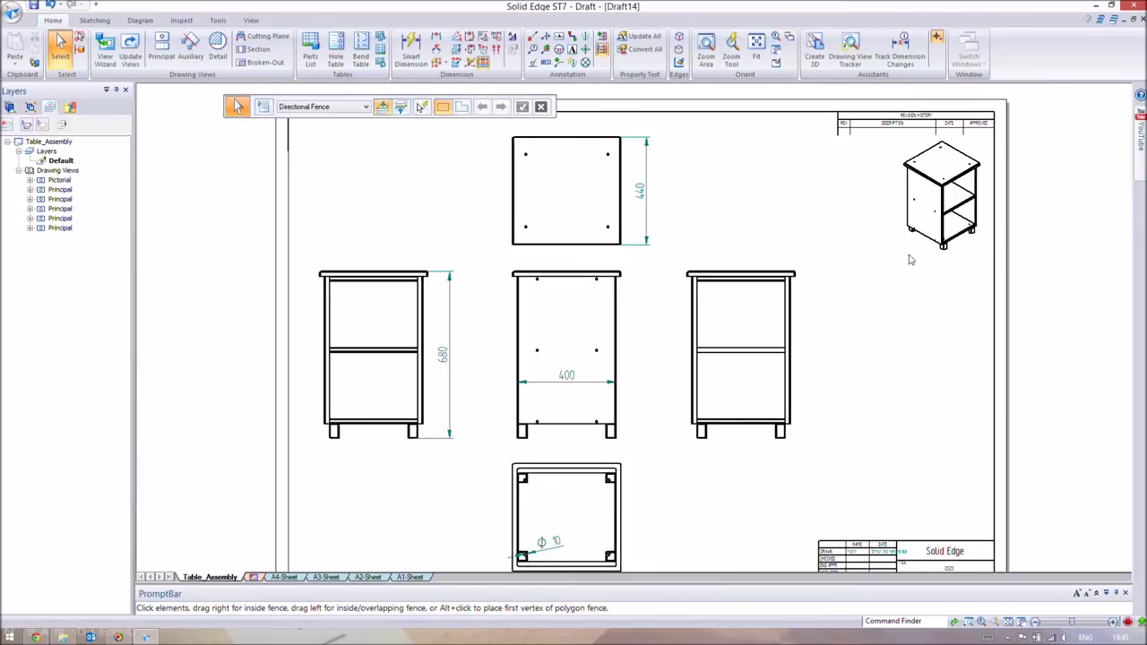
mouse_move(859, 255)
middle_mouse_down()
mouse_move(801, 274)
mouse_move(794, 243)
mouse_move(810, 215)
middle_mouse_up()
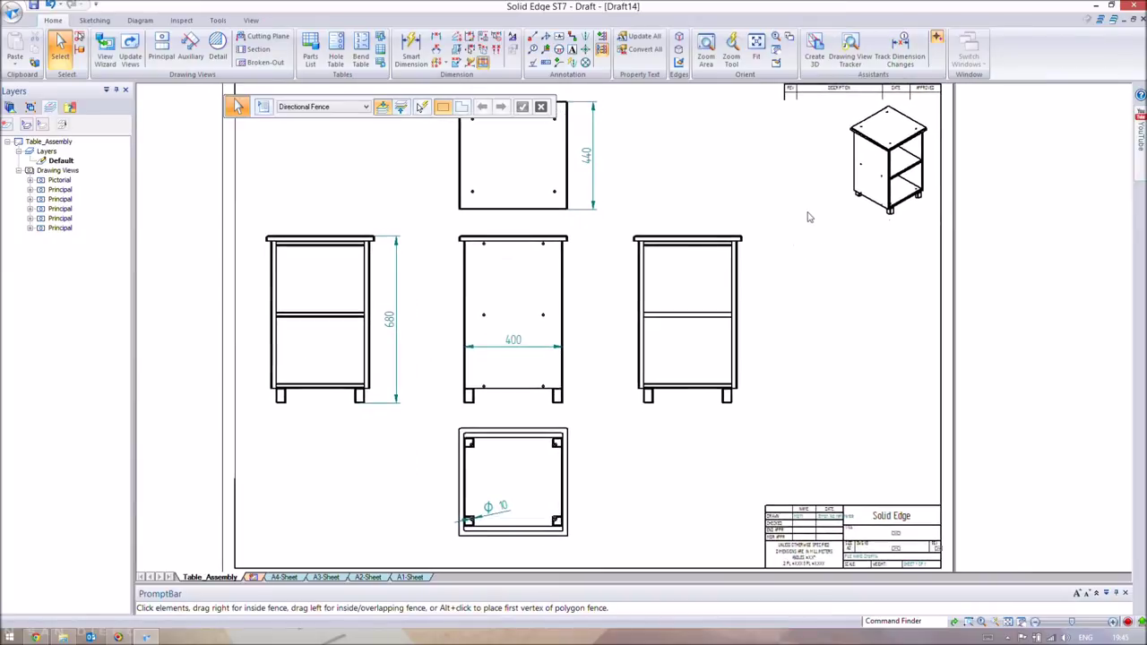
mouse_move(818, 276)
middle_mouse_down()
mouse_move(837, 248)
mouse_move(888, 287)
middle_mouse_up()
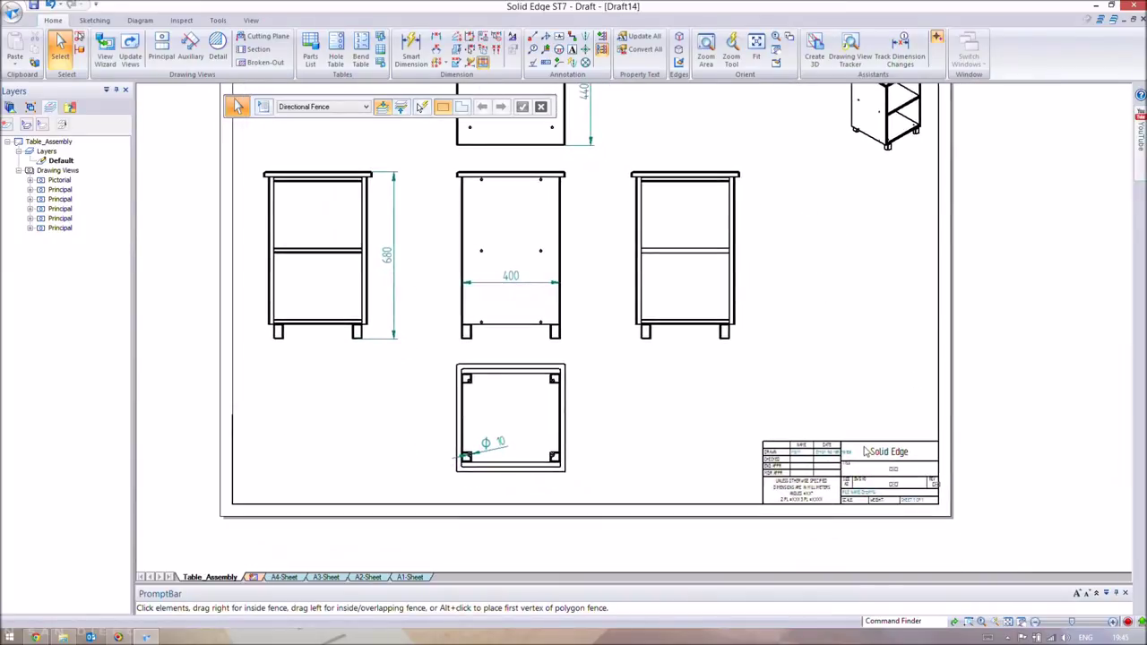
scroll(932, 459, "up", 2)
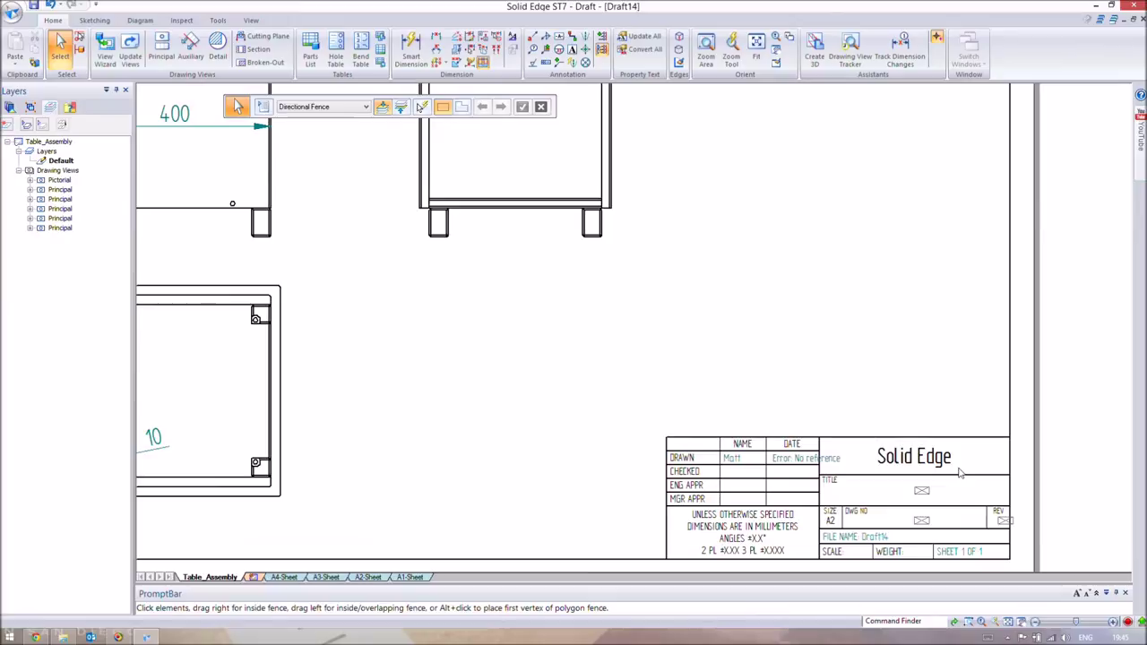
Replace the Solid Edge heading in the A2-Sheet background's title block with "Table Assembly".
middle_click_drag(818, 385, 793, 328)
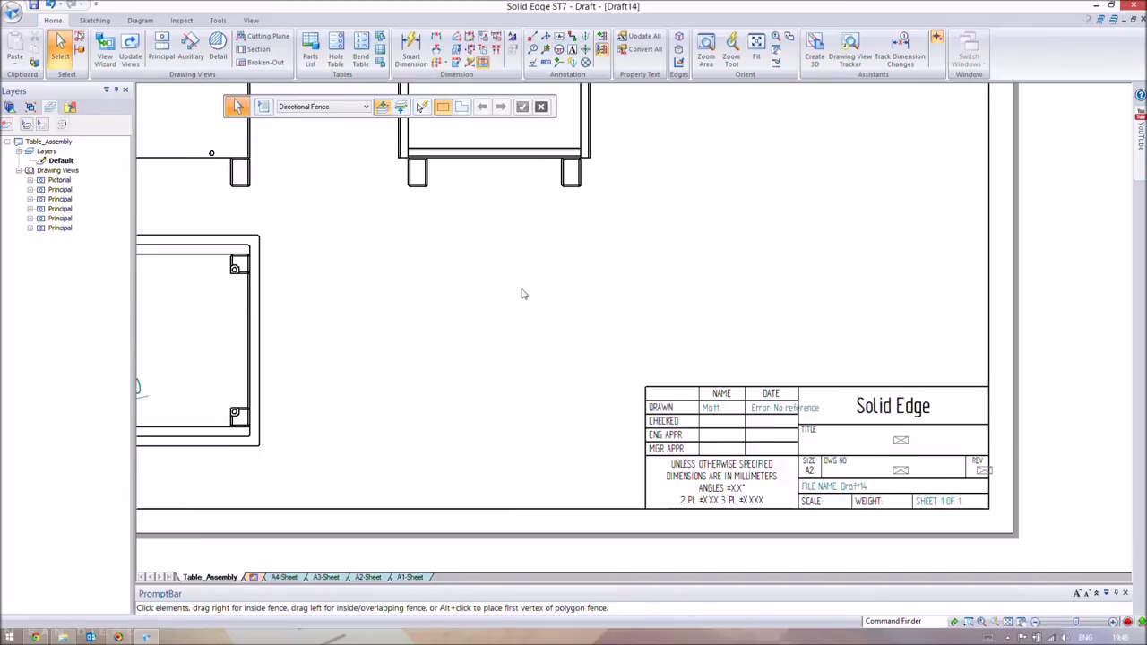
scroll(556, 322, "down", 5)
scroll(587, 354, "up", 3)
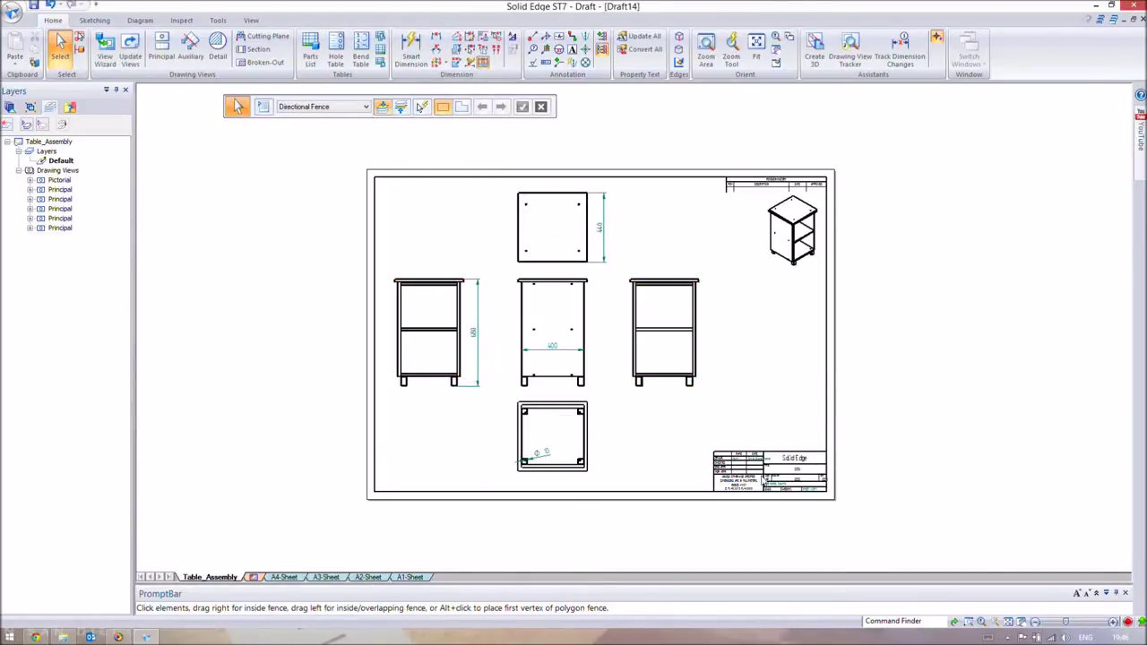
left_click(369, 577)
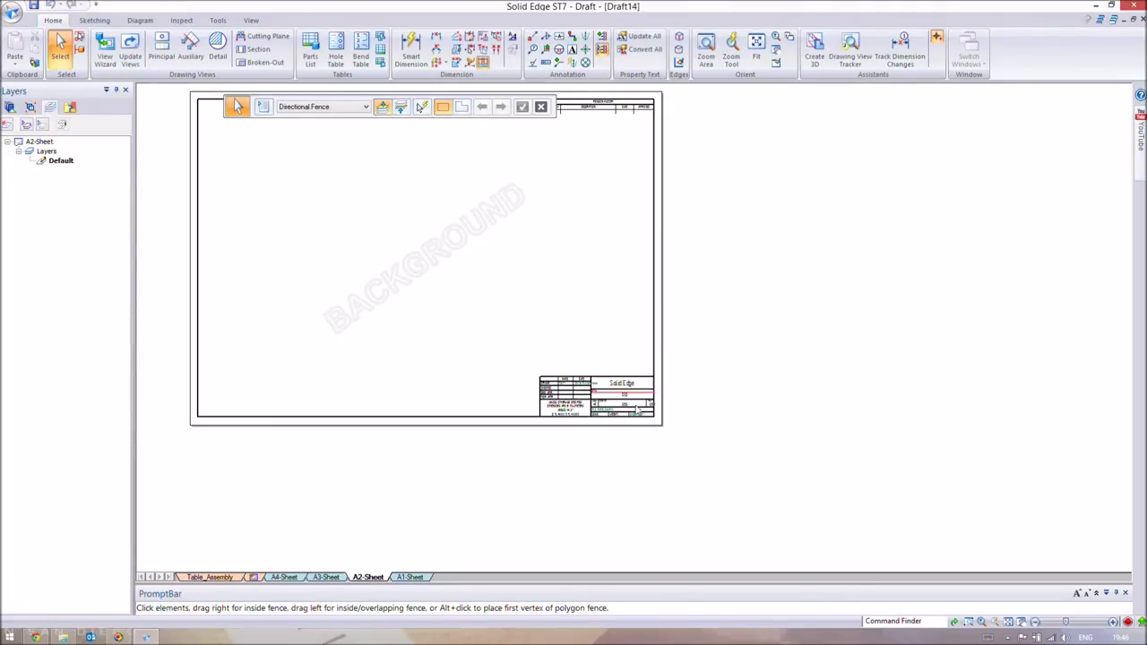
scroll(609, 371, "up", 4)
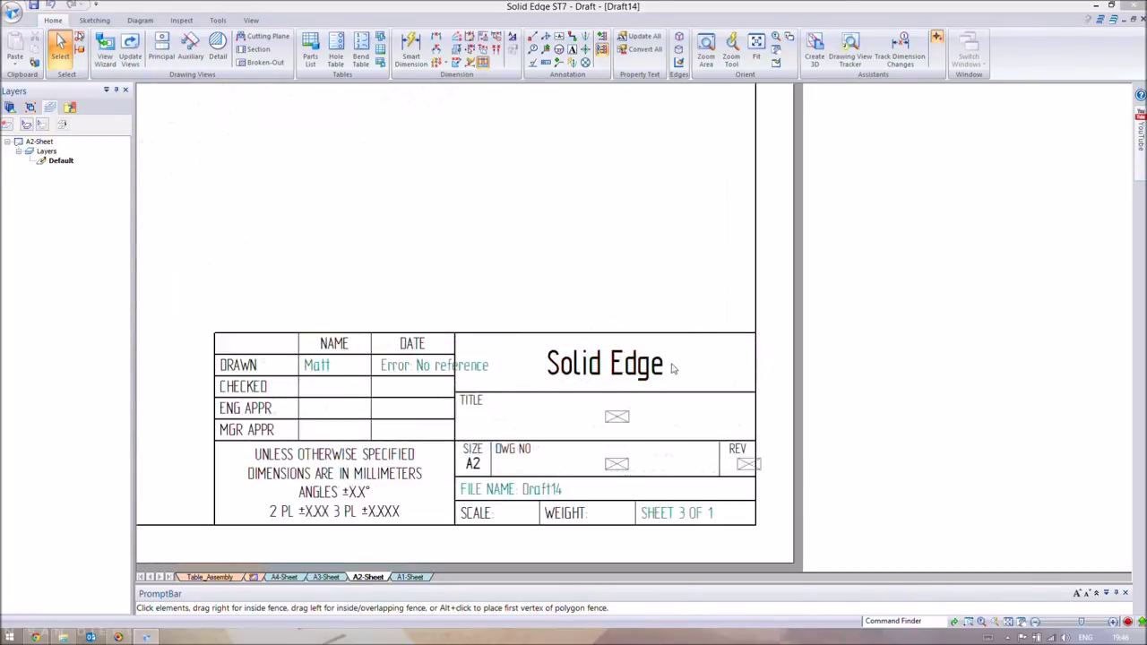
double_click(618, 371)
key("ctrl+a")
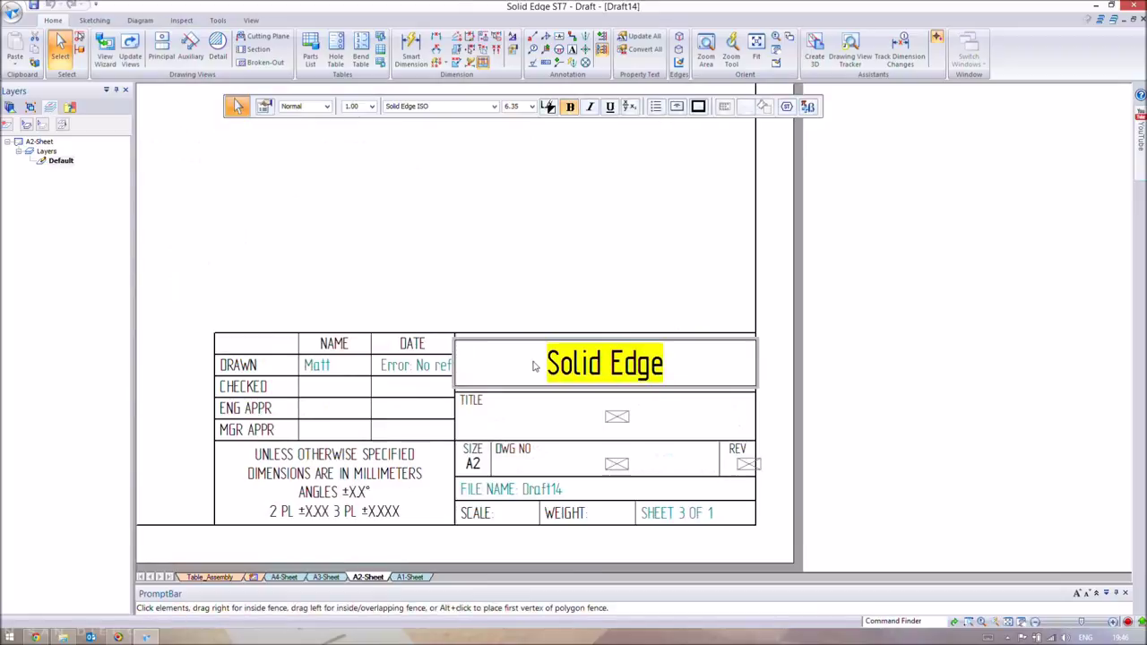
type("Table Assembly")
key("Return")
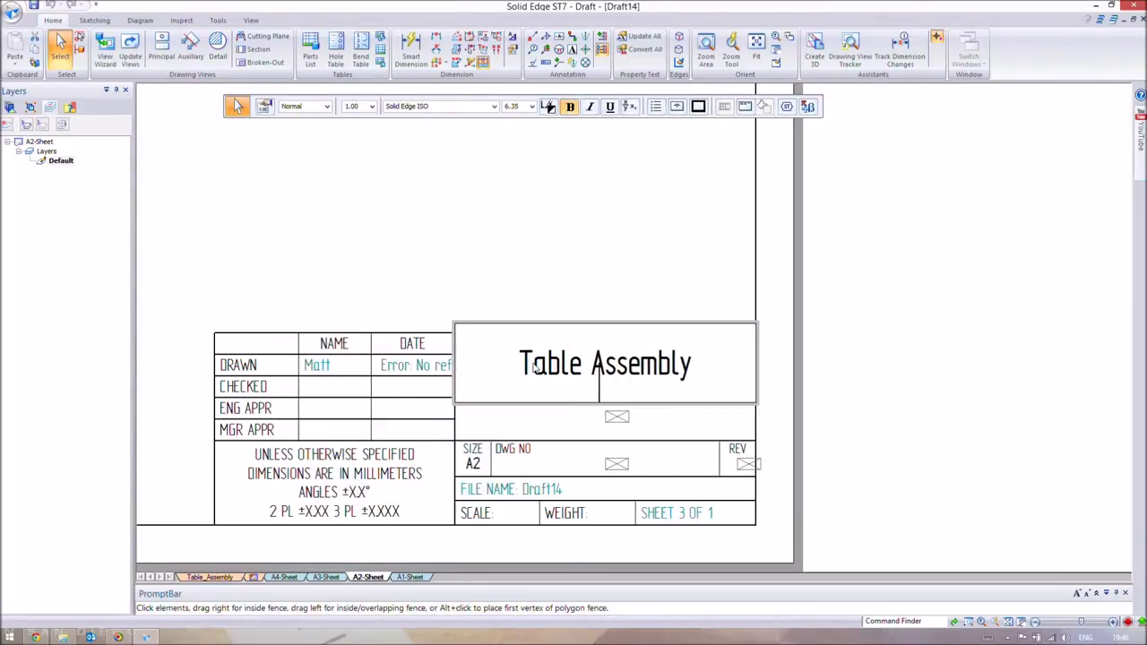
left_click(610, 283)
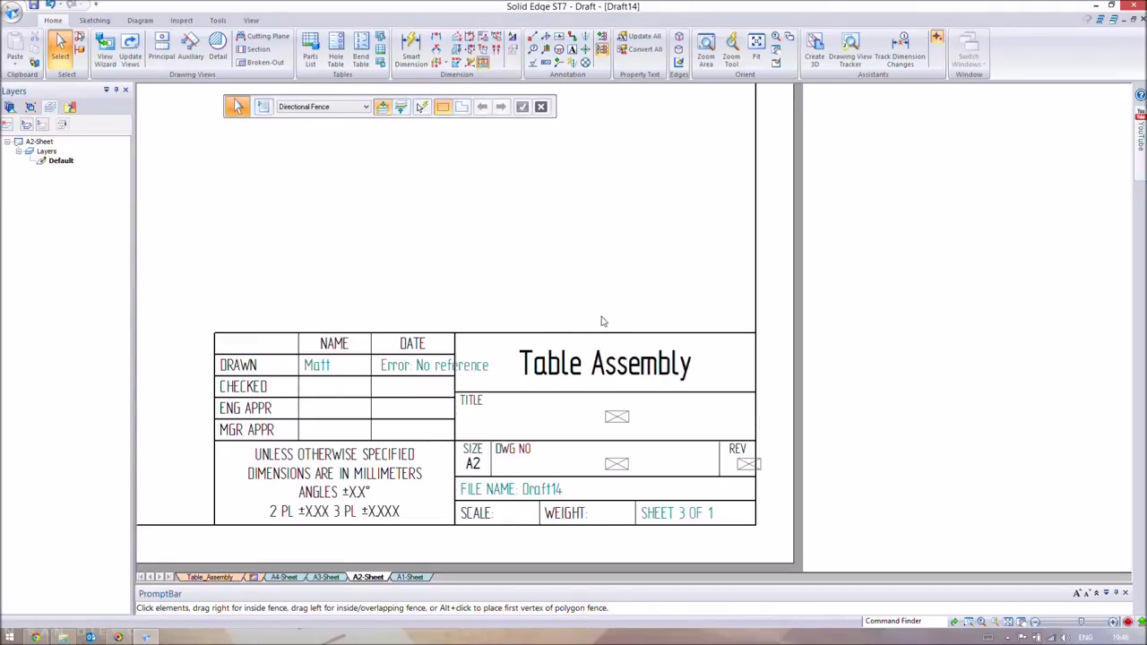
Examine the name and date fields of the A2-Sheet title block and the background's revision history table.
middle_click_drag(518, 285, 686, 265)
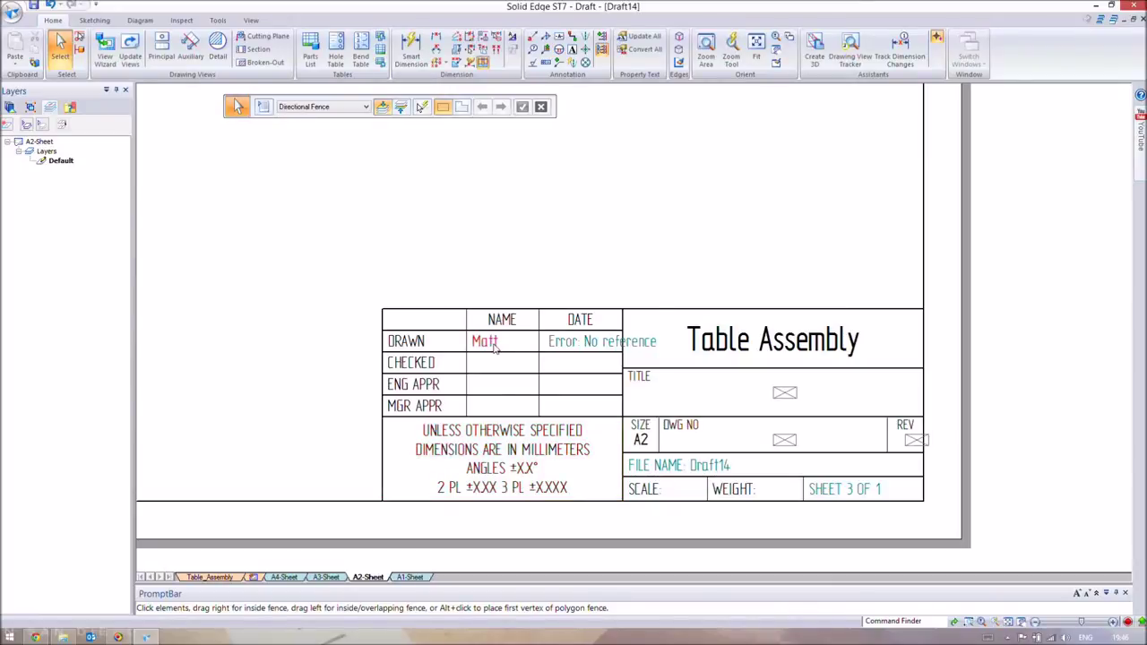
left_click(590, 342)
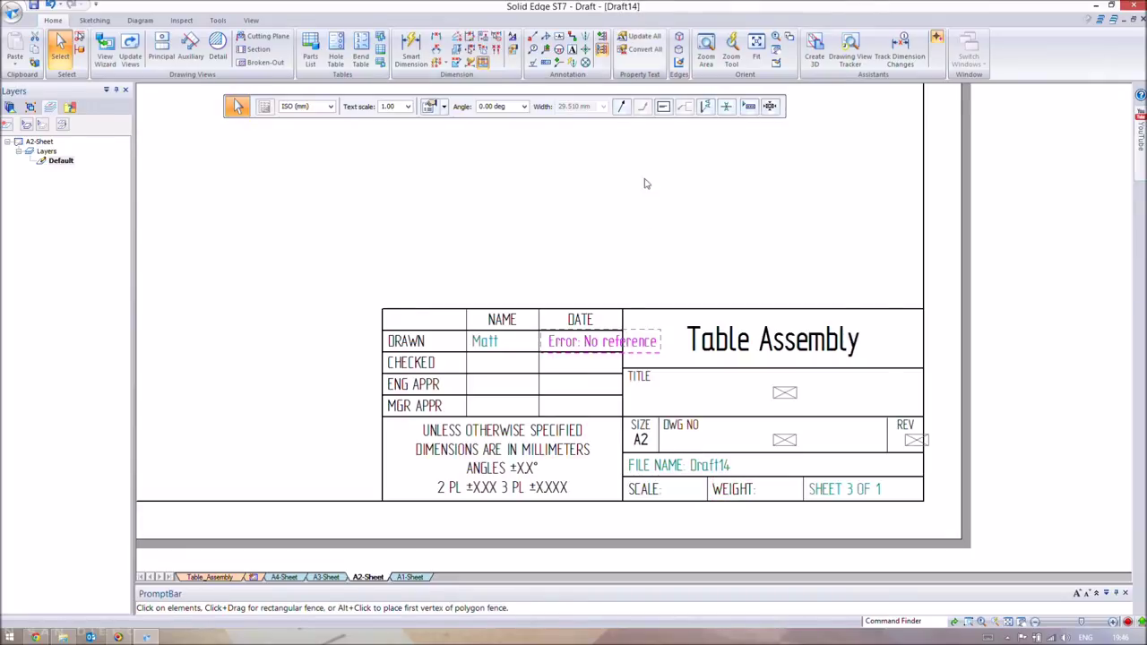
key("Escape")
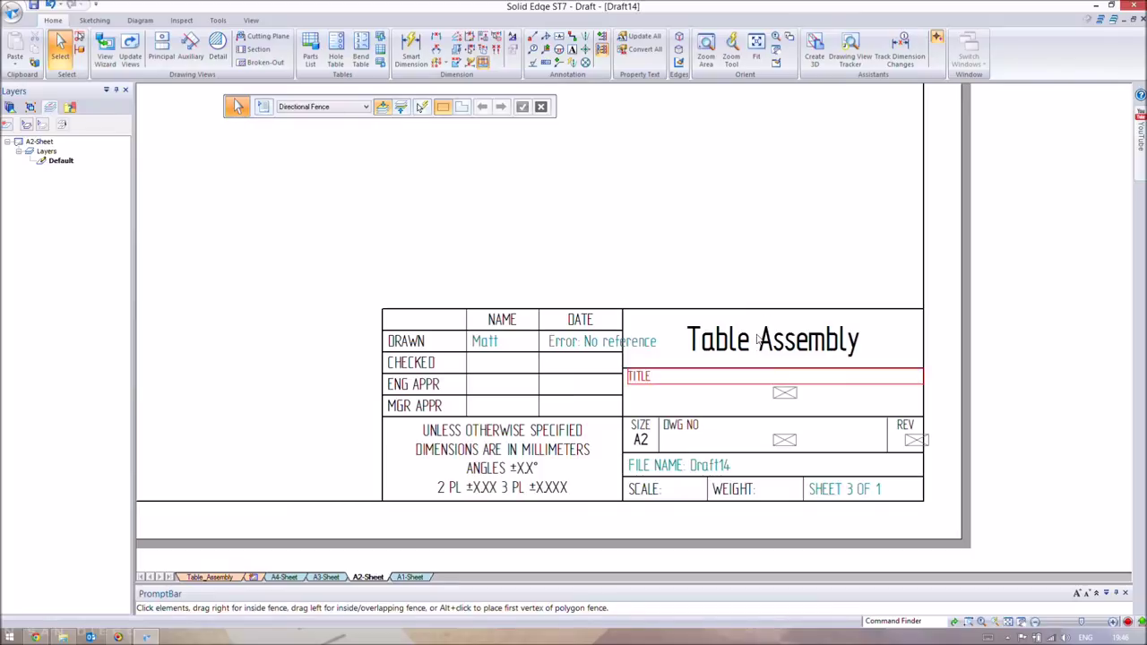
middle_click_drag(475, 205, 523, 277)
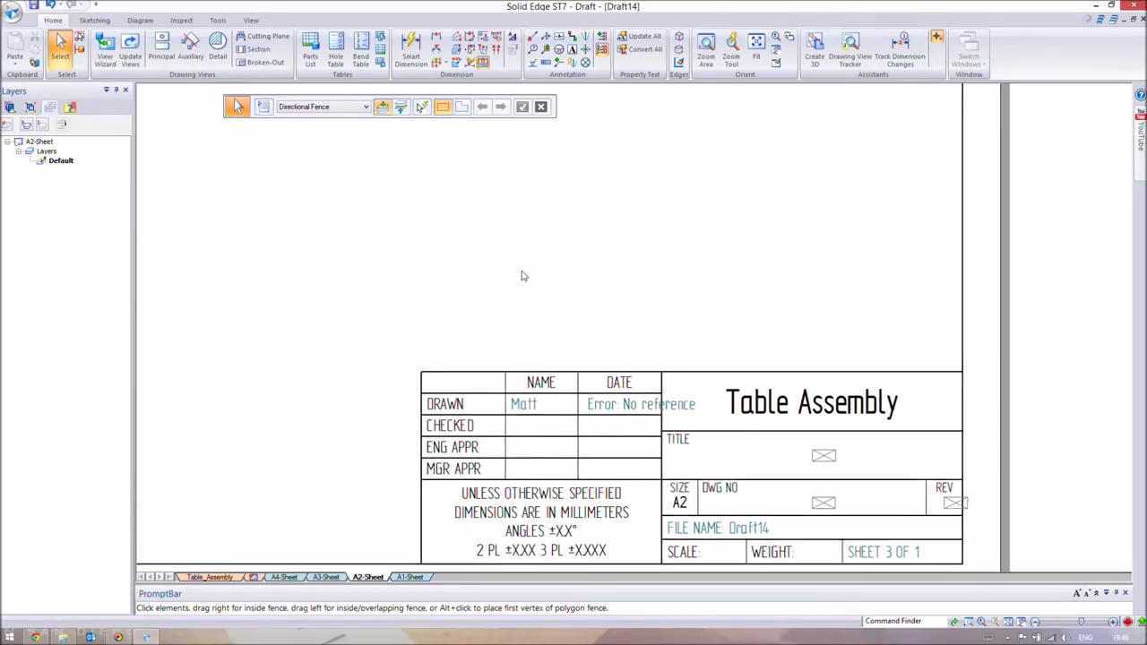
scroll(594, 199, "down", 3)
mouse_move(594, 200)
middle_mouse_down()
mouse_move(649, 312)
mouse_move(633, 373)
middle_mouse_up()
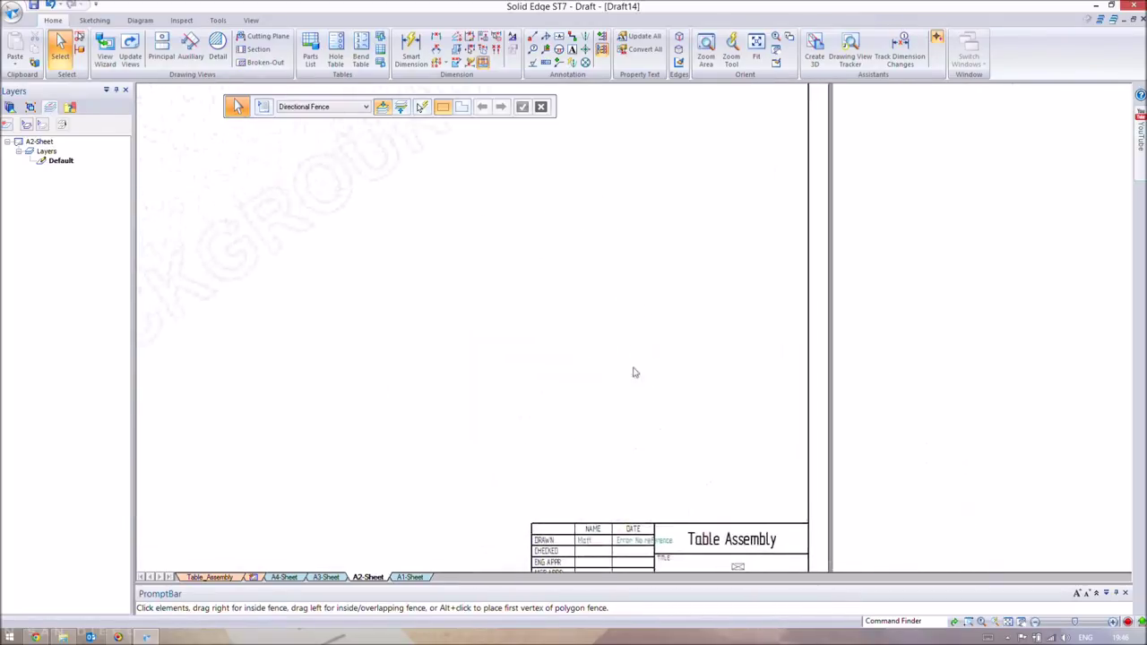
mouse_move(500, 174)
middle_mouse_down()
mouse_move(577, 273)
mouse_move(586, 436)
middle_mouse_up()
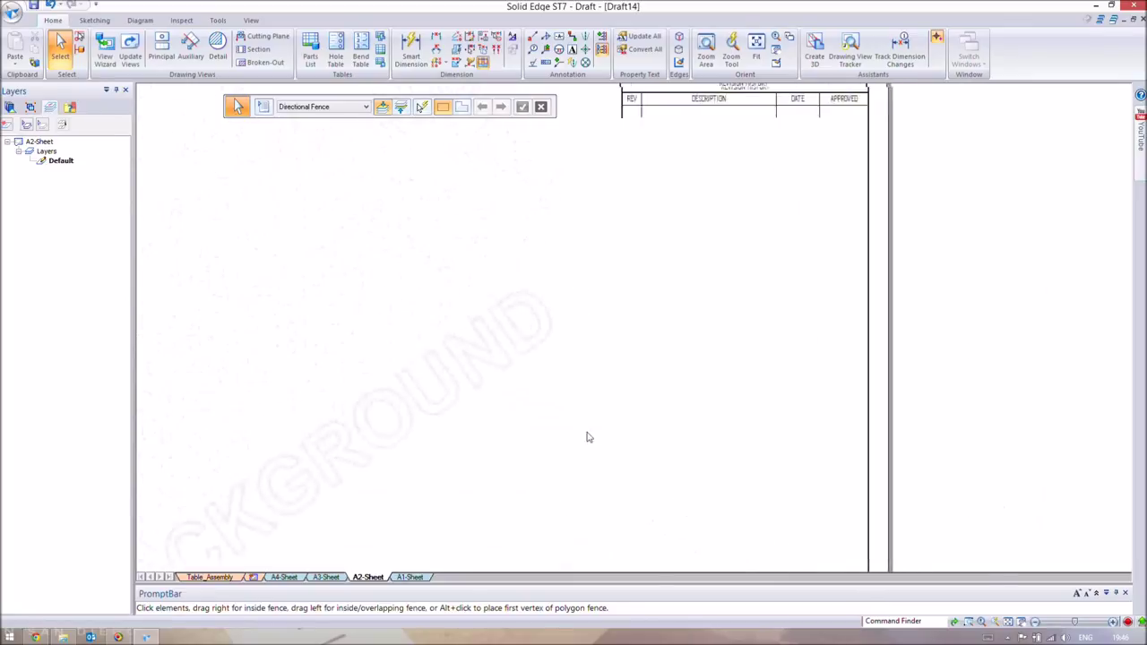
scroll(600, 407, "down", 1)
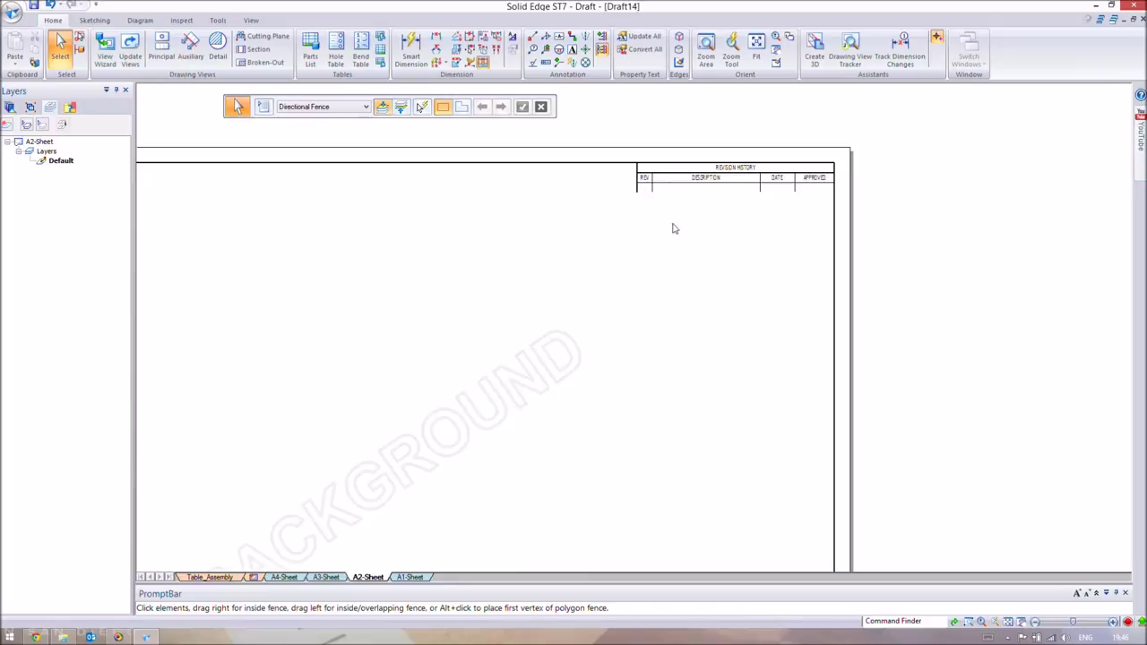
middle_click_drag(639, 236, 780, 221)
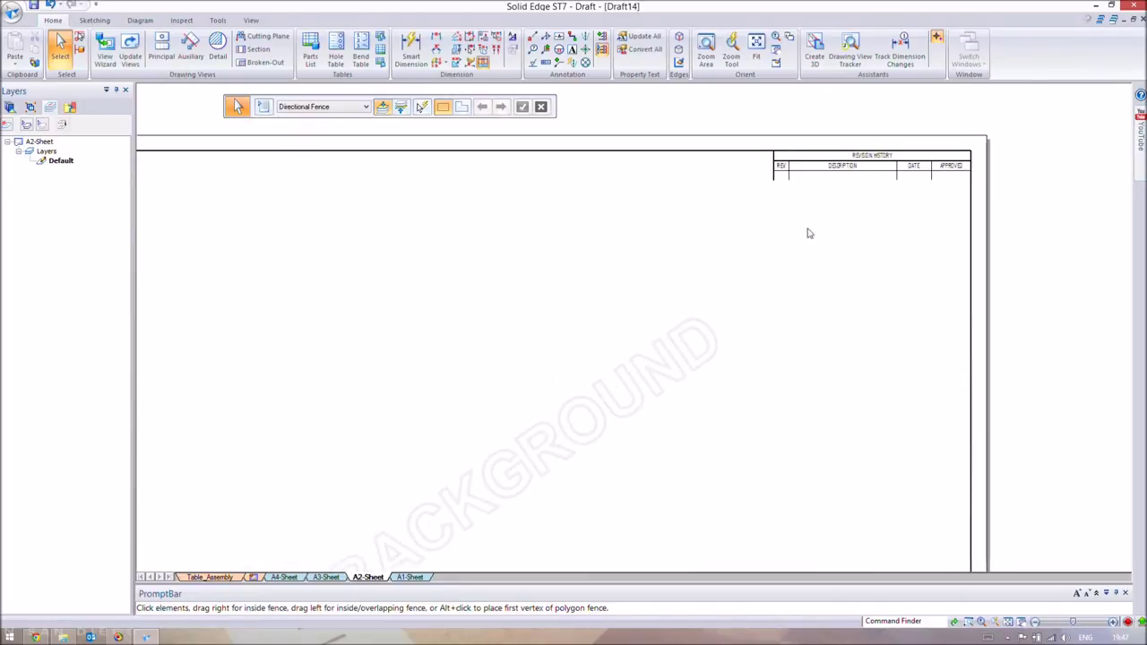
scroll(834, 384, "down", 3)
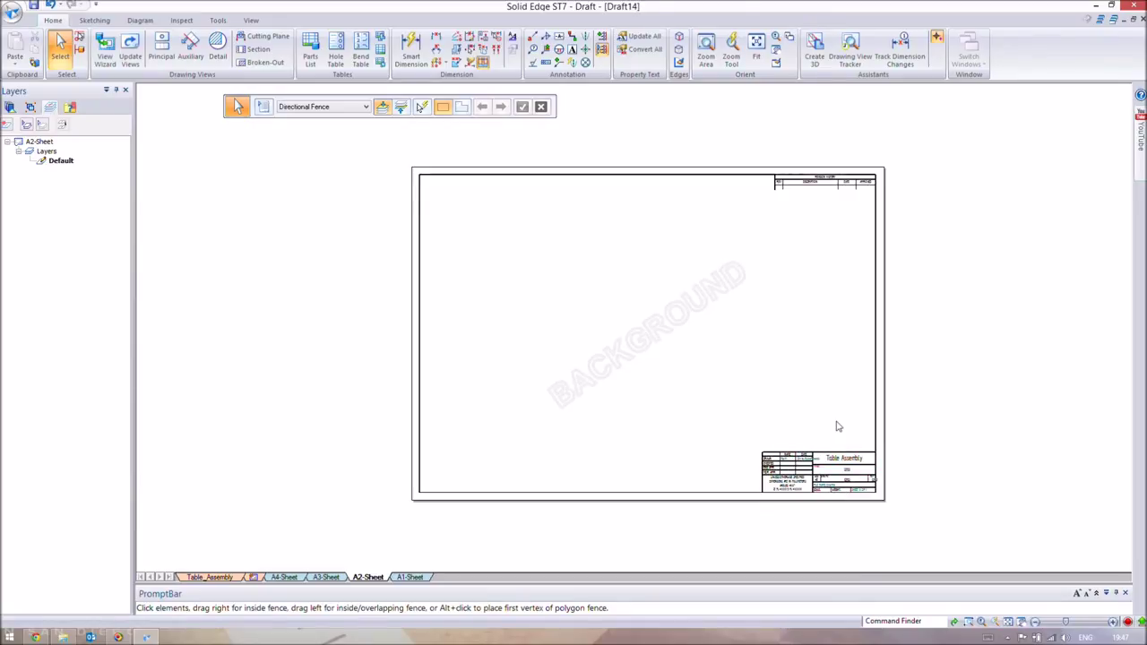
scroll(834, 425, "down", 2)
scroll(834, 425, "up", 6)
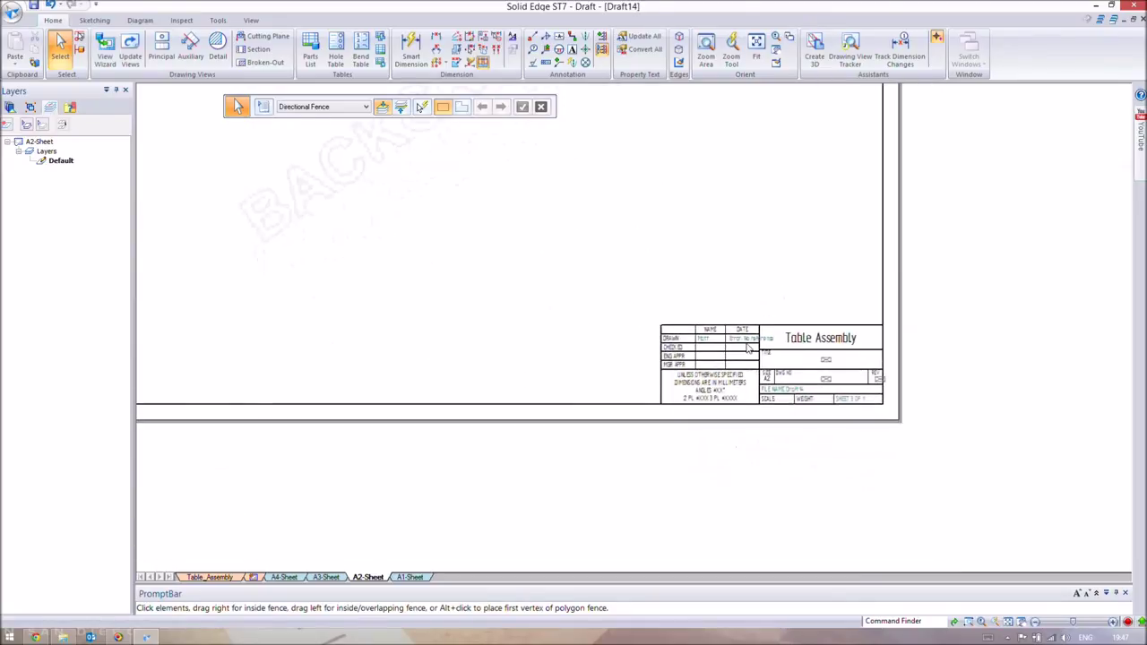
scroll(740, 346, "up", 2)
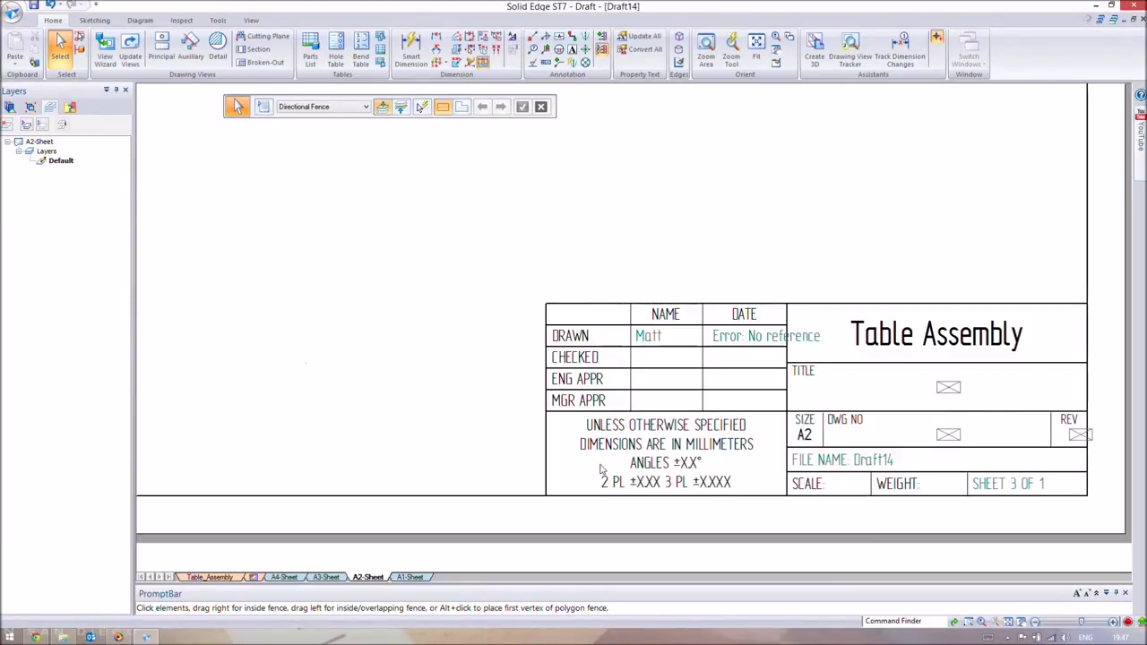
scroll(344, 318, "down", 2)
middle_click_drag(322, 285, 483, 372)
middle_click_drag(359, 333, 441, 382)
Return to the Table_Assembly sheet and save the draft as Table_Assembly in the ASSEMBLY_Table folder, with the Draft documents (*.dft) type.
left_click(209, 577)
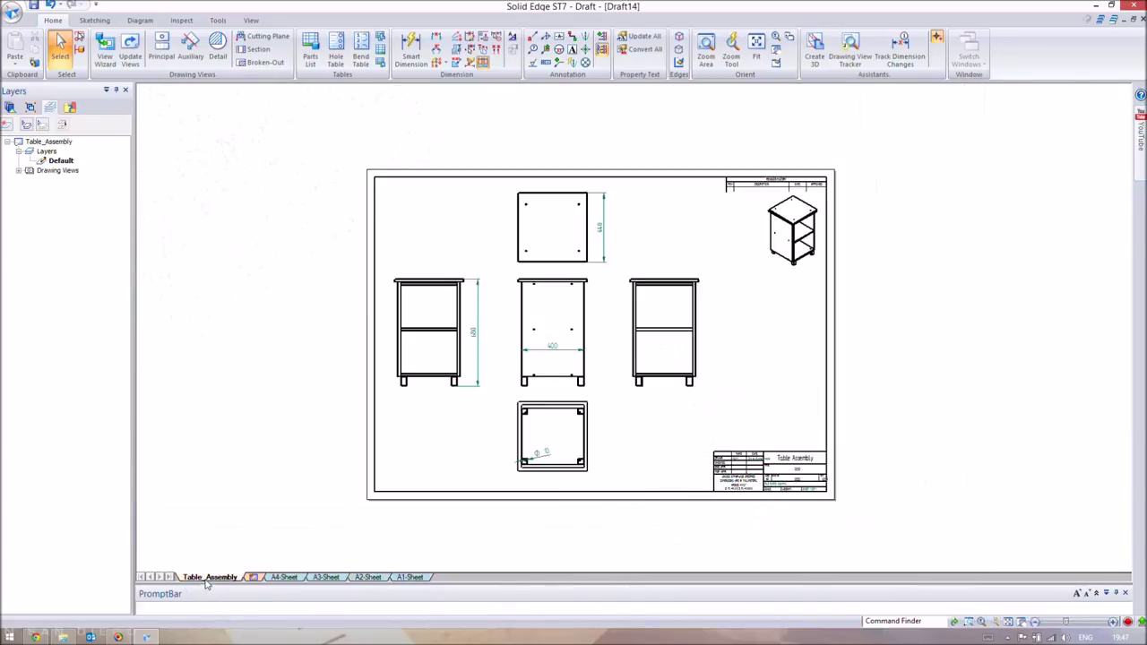
scroll(764, 333, "up", 3)
mouse_move(752, 364)
middle_mouse_down()
mouse_move(863, 328)
mouse_move(875, 364)
mouse_move(845, 325)
mouse_move(863, 340)
middle_mouse_up()
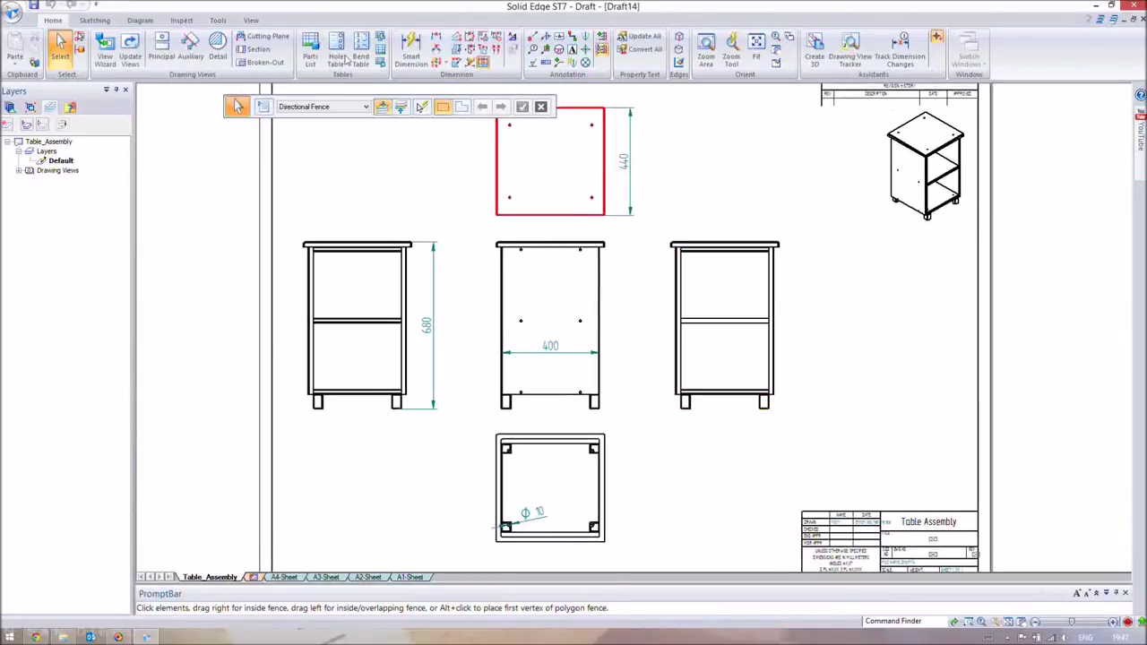
left_click(18, 15)
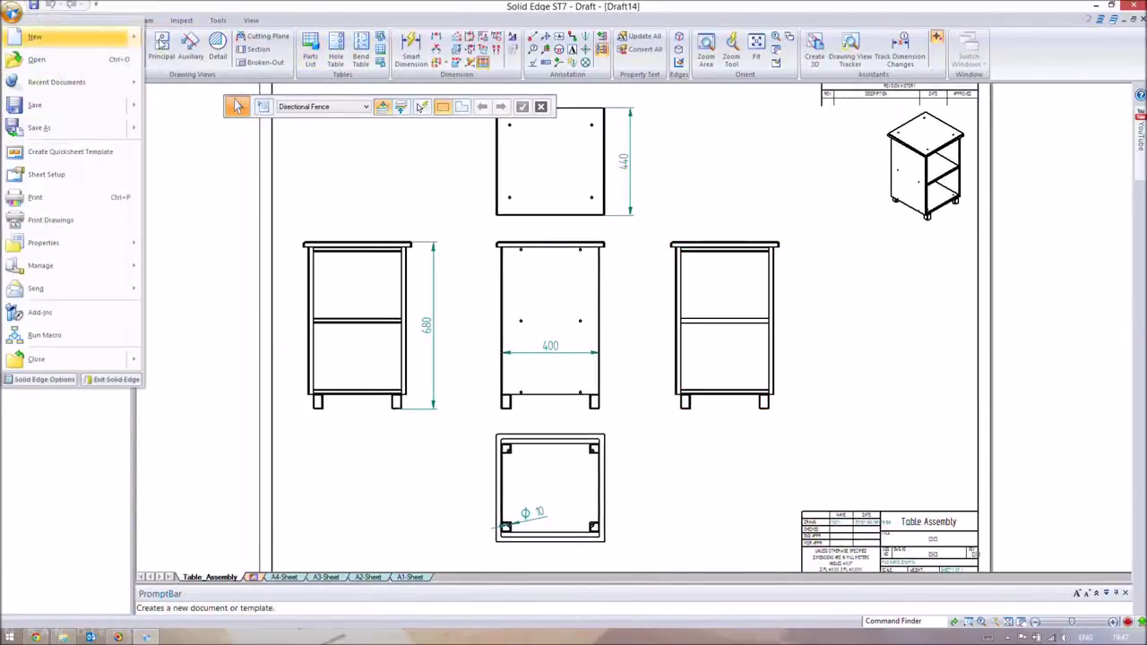
left_click(47, 130)
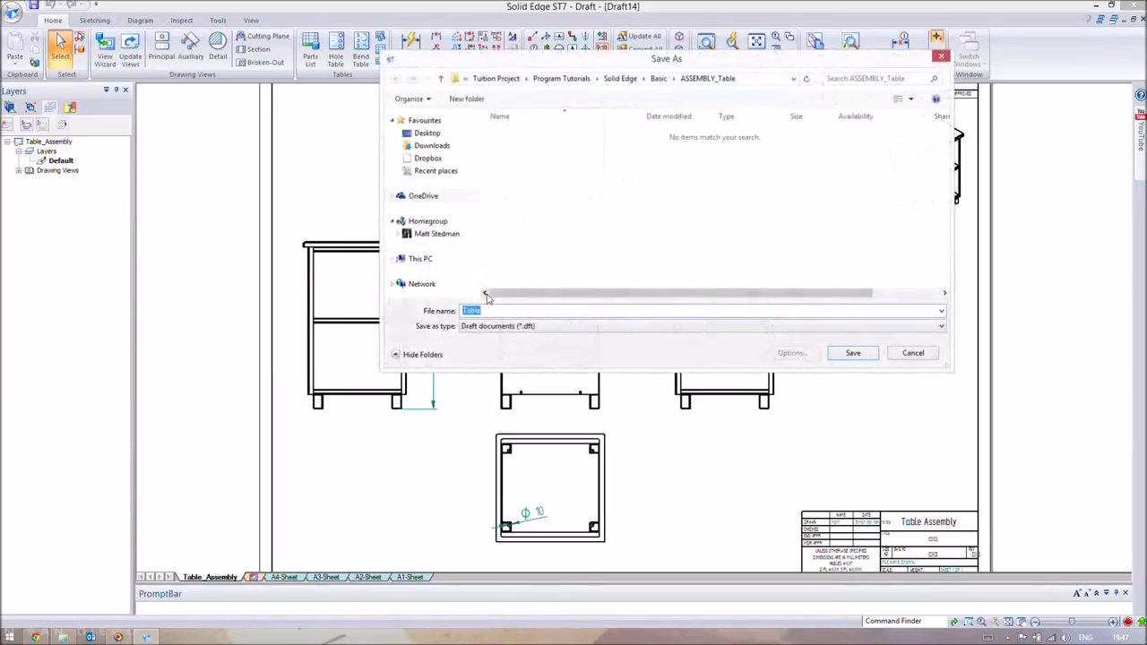
left_click(509, 311)
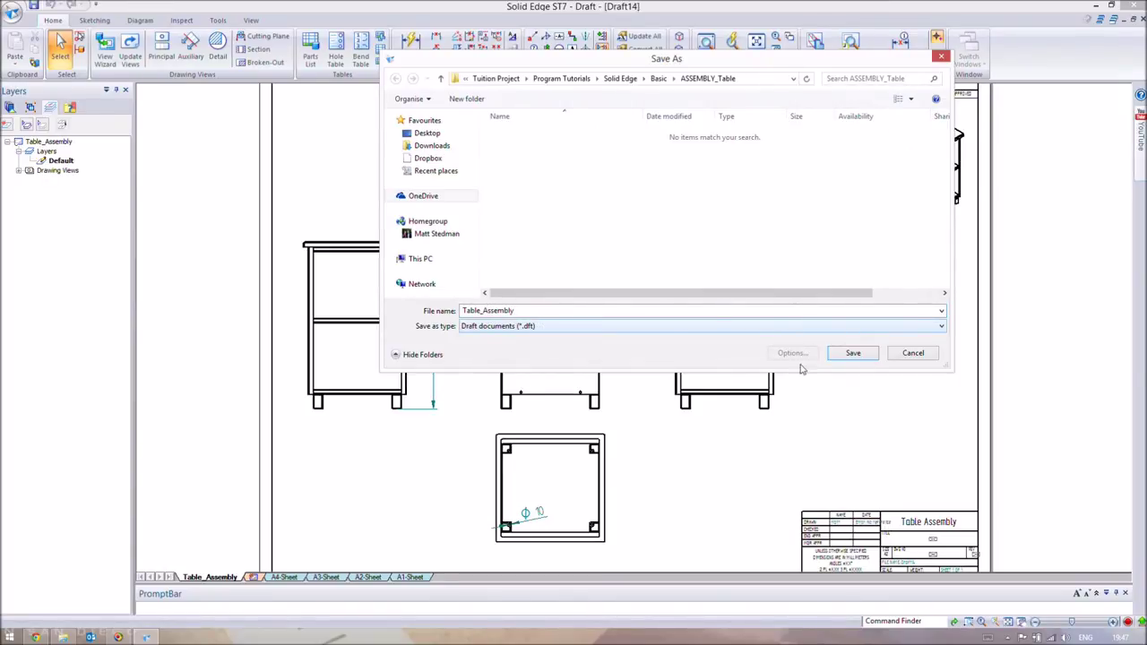
left_click(842, 356)
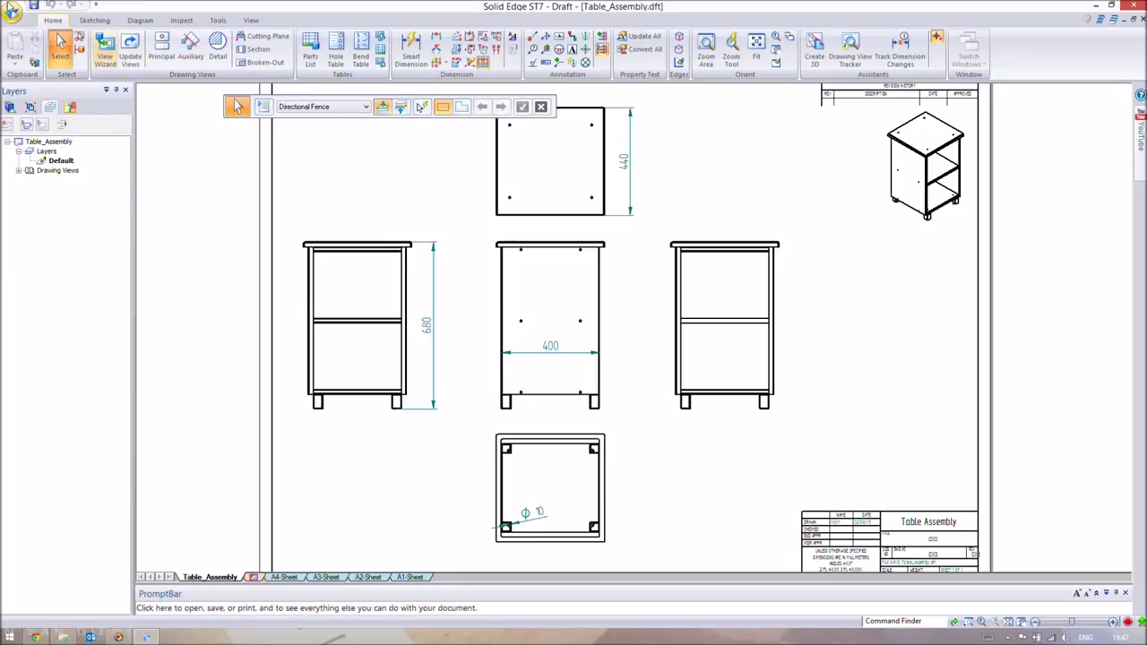
Check which file types the draft can be saved as, without saving another copy.
left_click(12, 11)
mouse_move(83, 132)
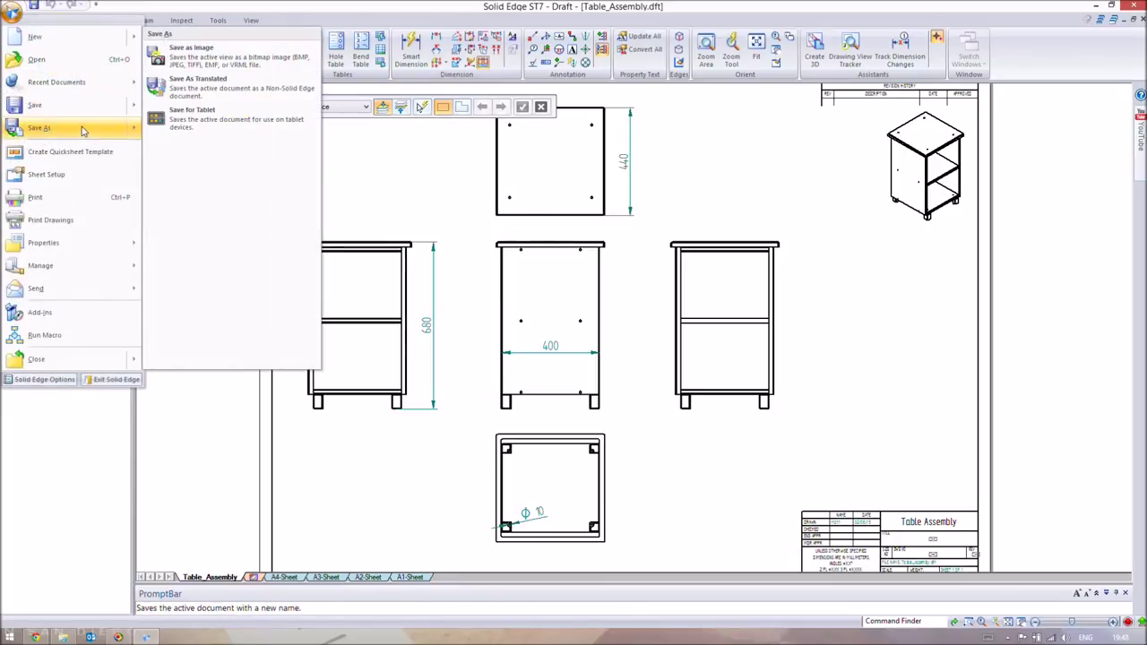
left_click(82, 128)
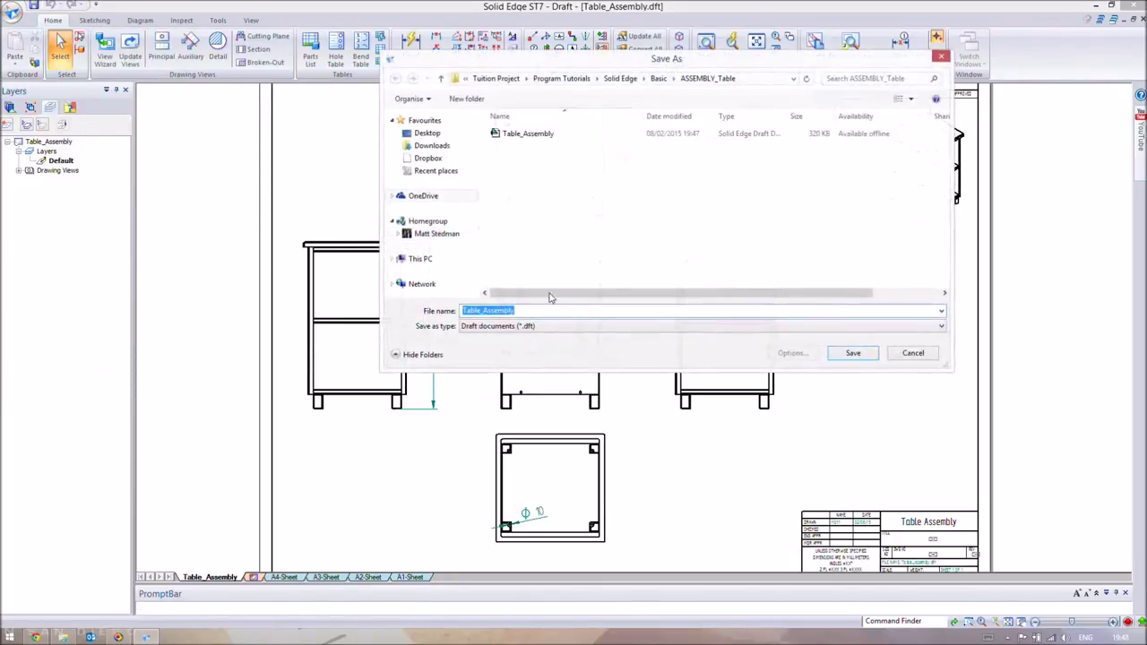
left_click(542, 326)
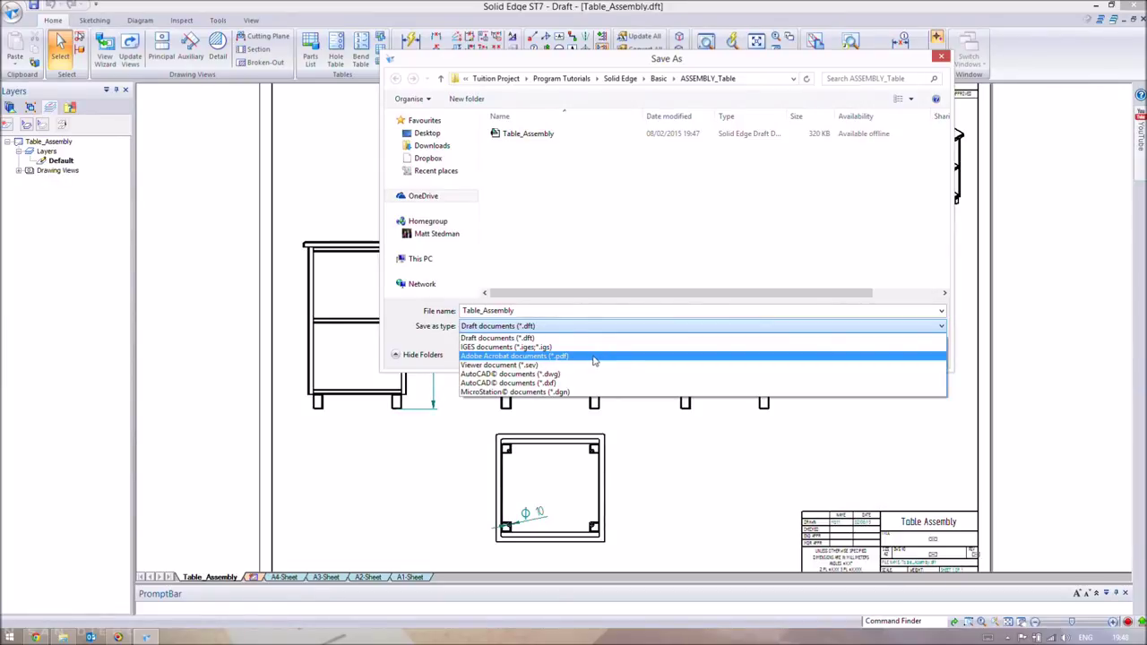
left_click(710, 272)
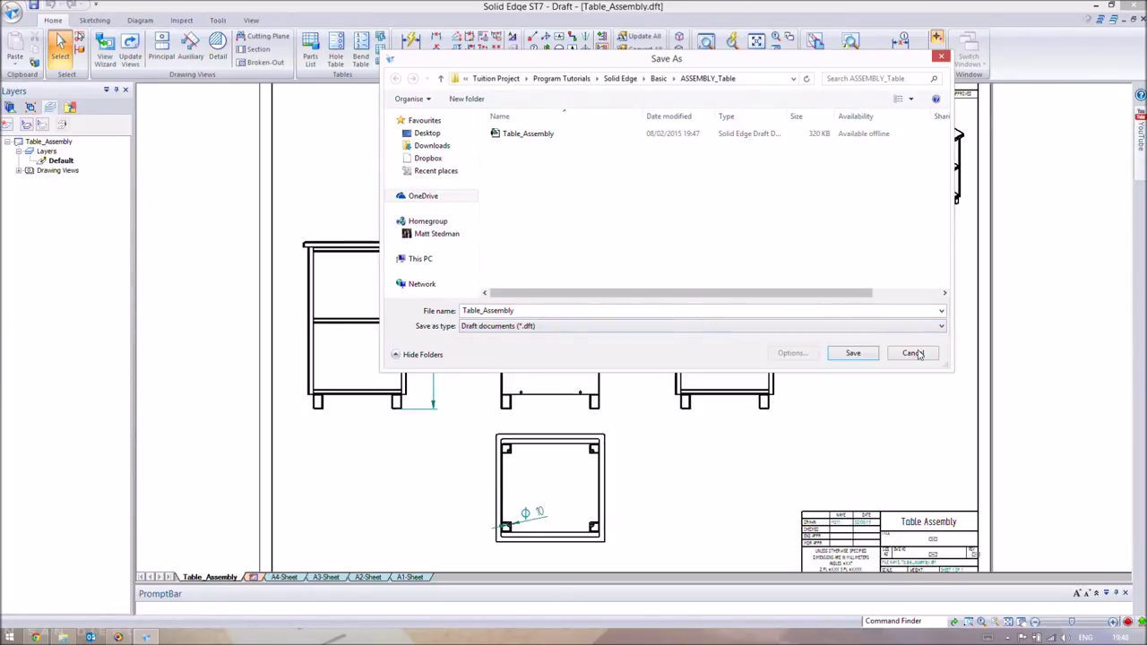
left_click(908, 353)
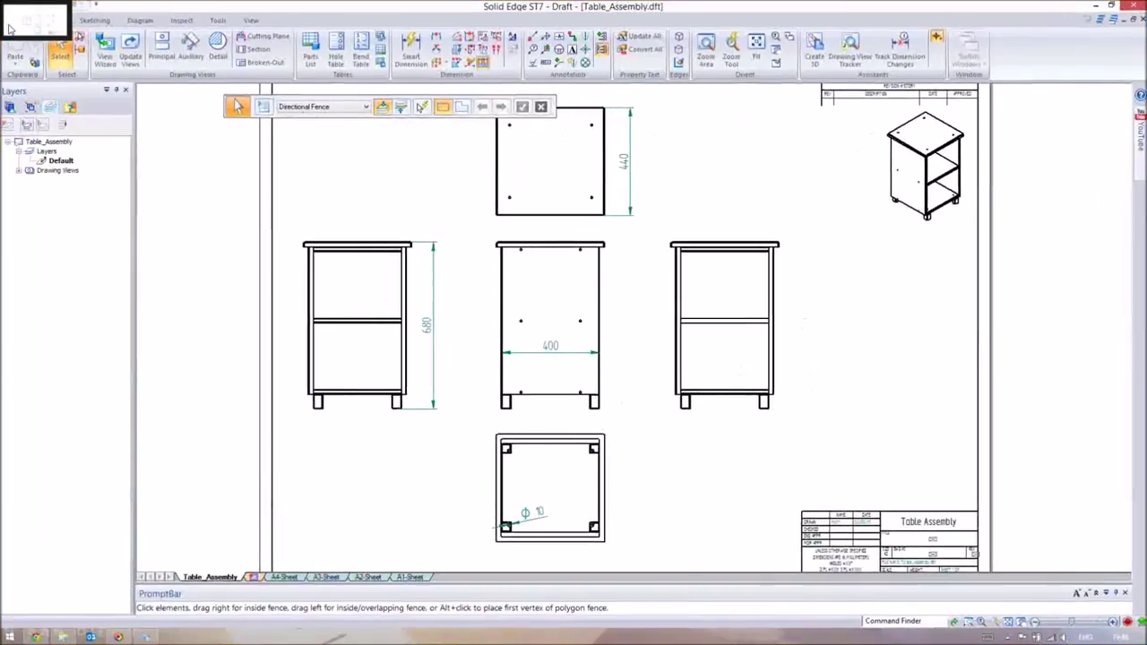
Save the drawing sheet as a JPEG image named Table_Assembly in the Basic folder.
left_click(15, 18)
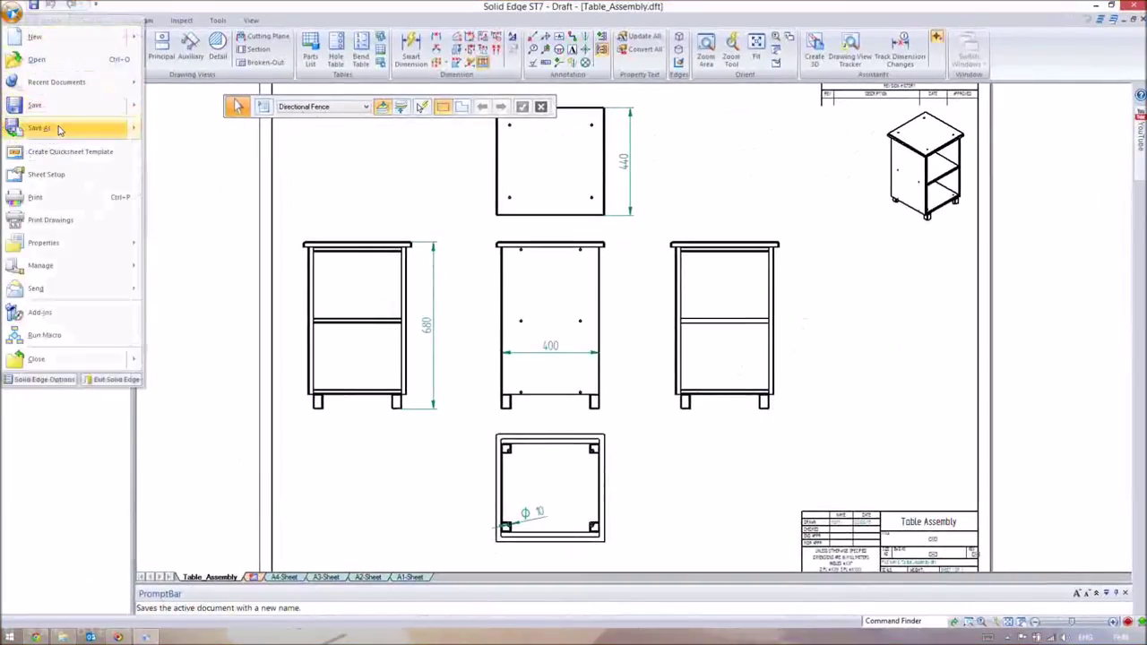
mouse_move(62, 130)
left_click(231, 61)
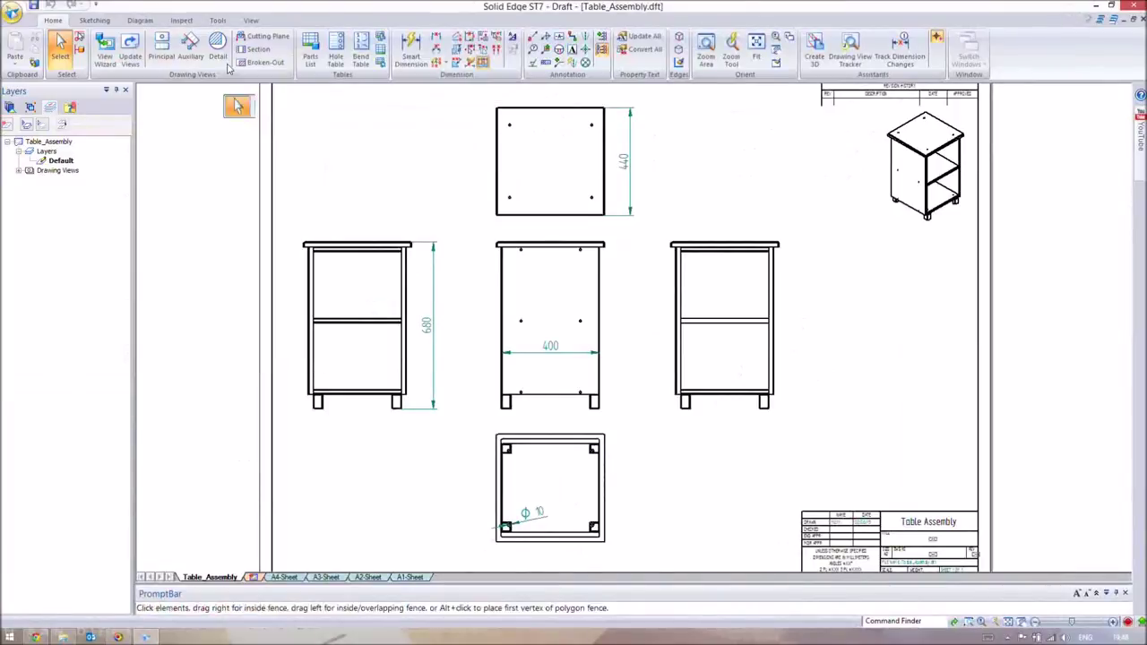
left_click(498, 326)
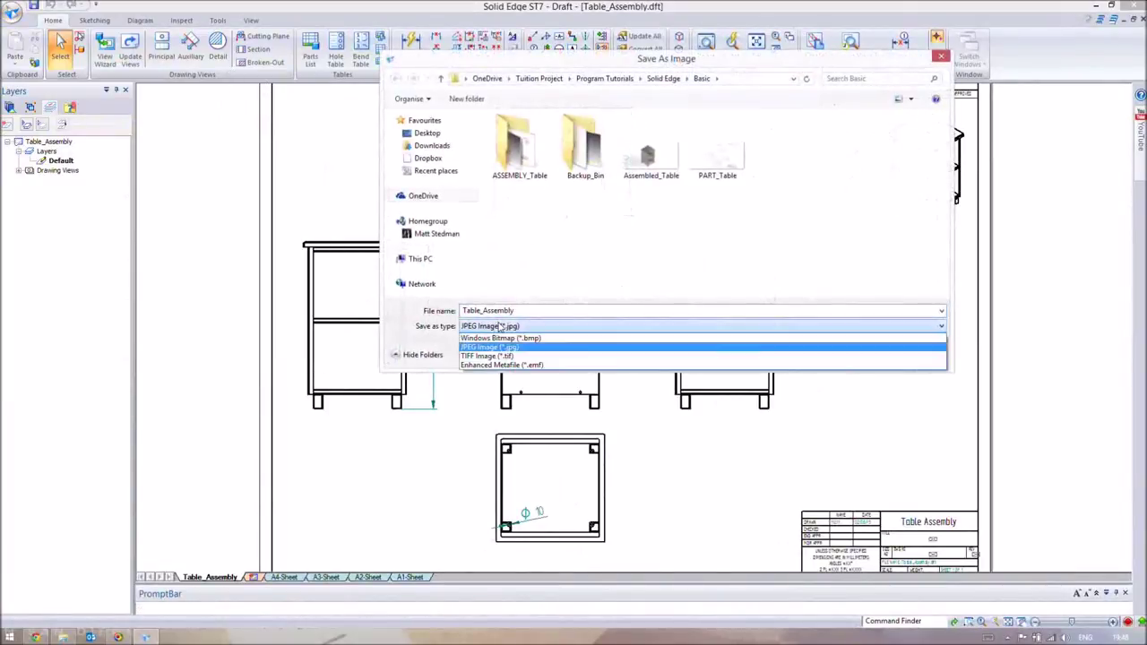
left_click(498, 350)
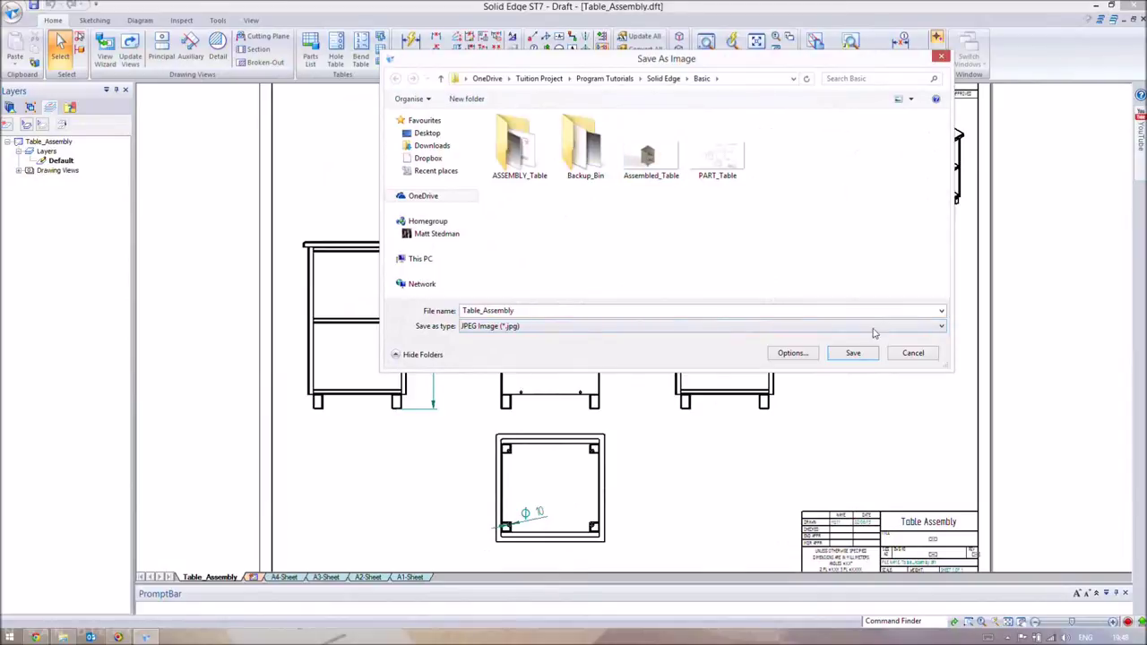
left_click(850, 354)
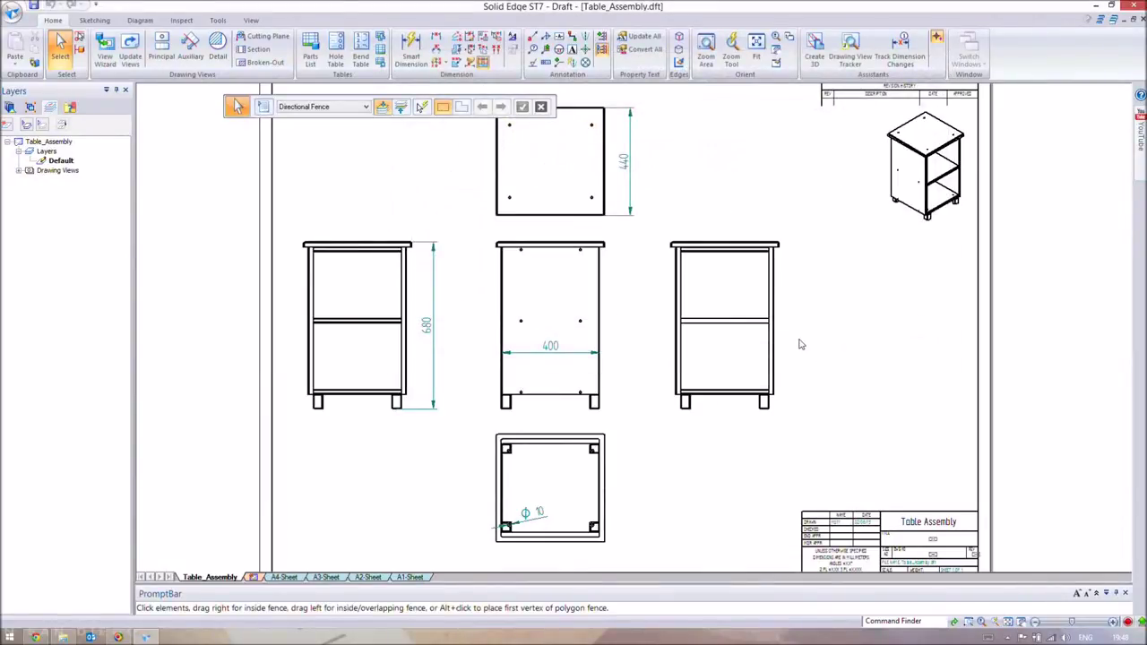
scroll(850, 292, "down", 1)
mouse_move(850, 292)
middle_mouse_down()
mouse_move(804, 279)
mouse_move(828, 296)
middle_mouse_up()
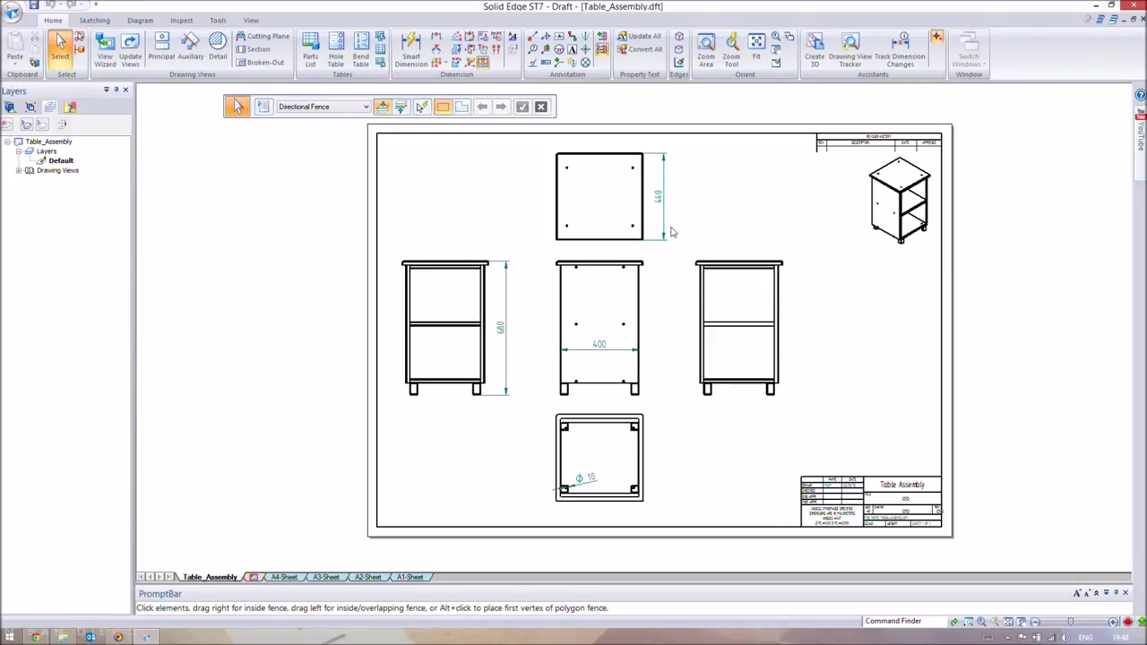
left_click(652, 272)
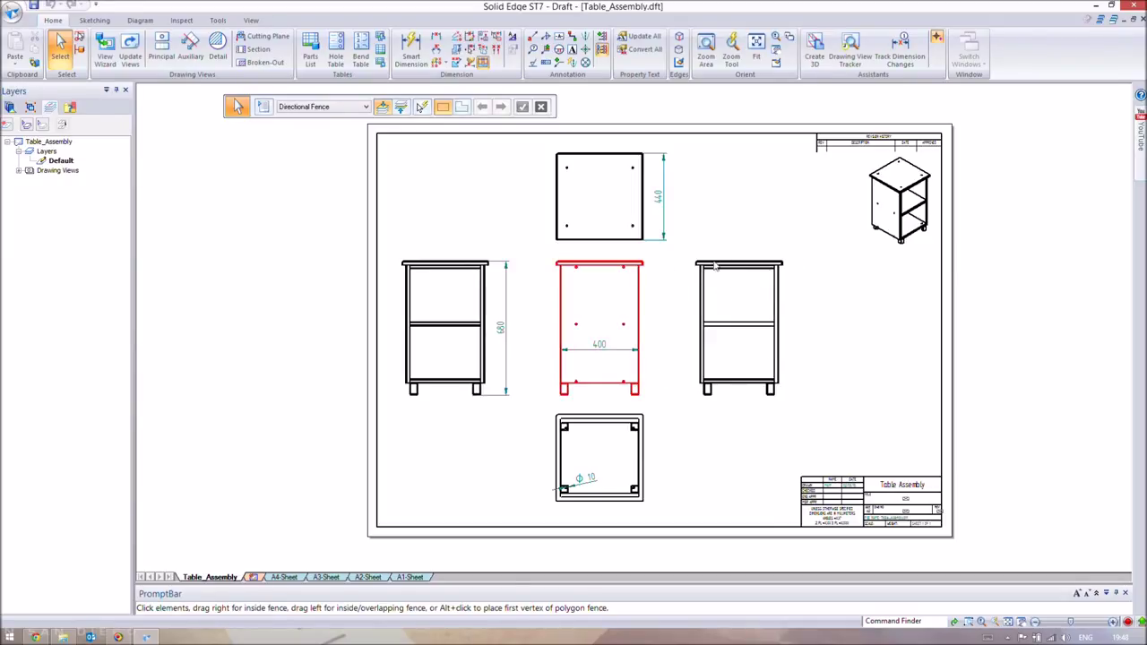
left_click(741, 323)
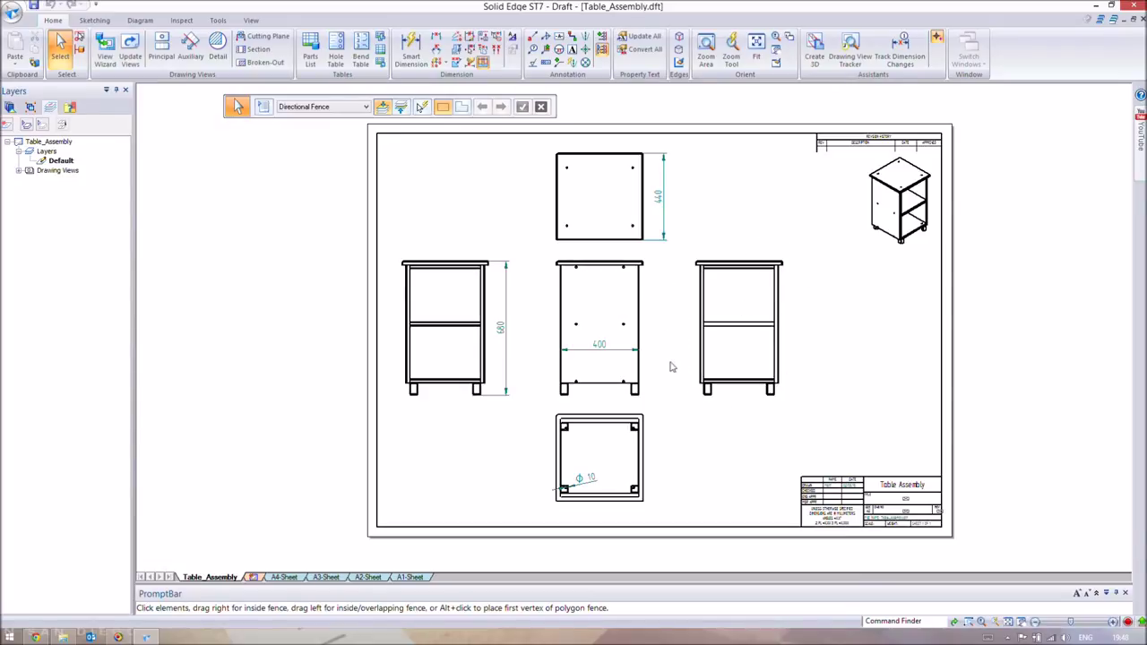
left_click(633, 296)
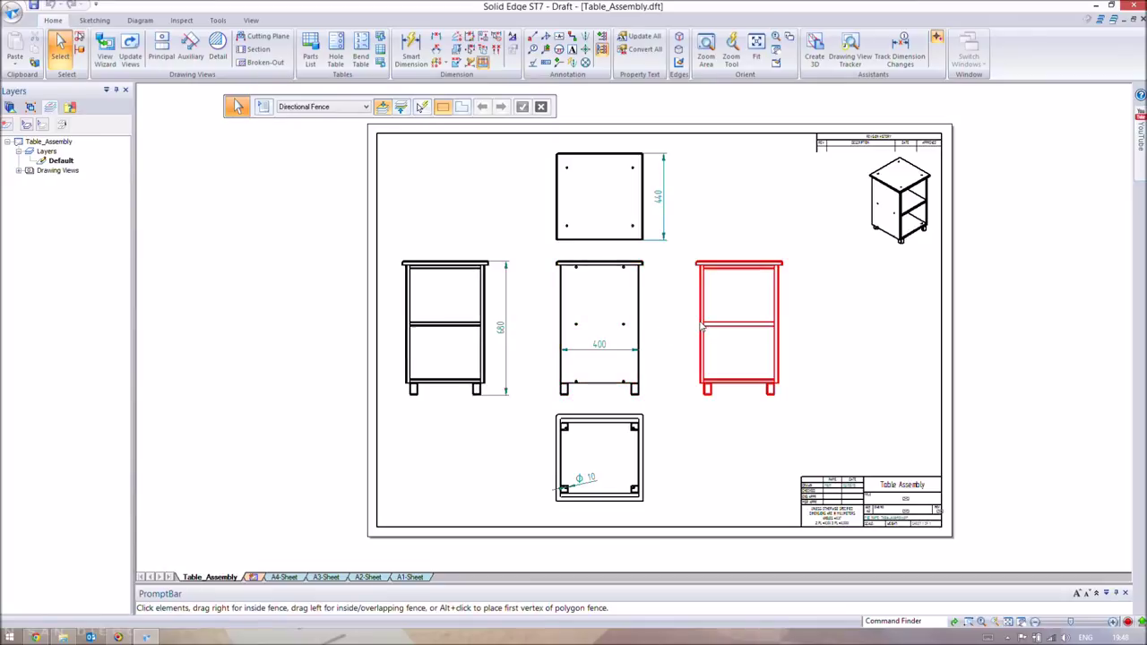